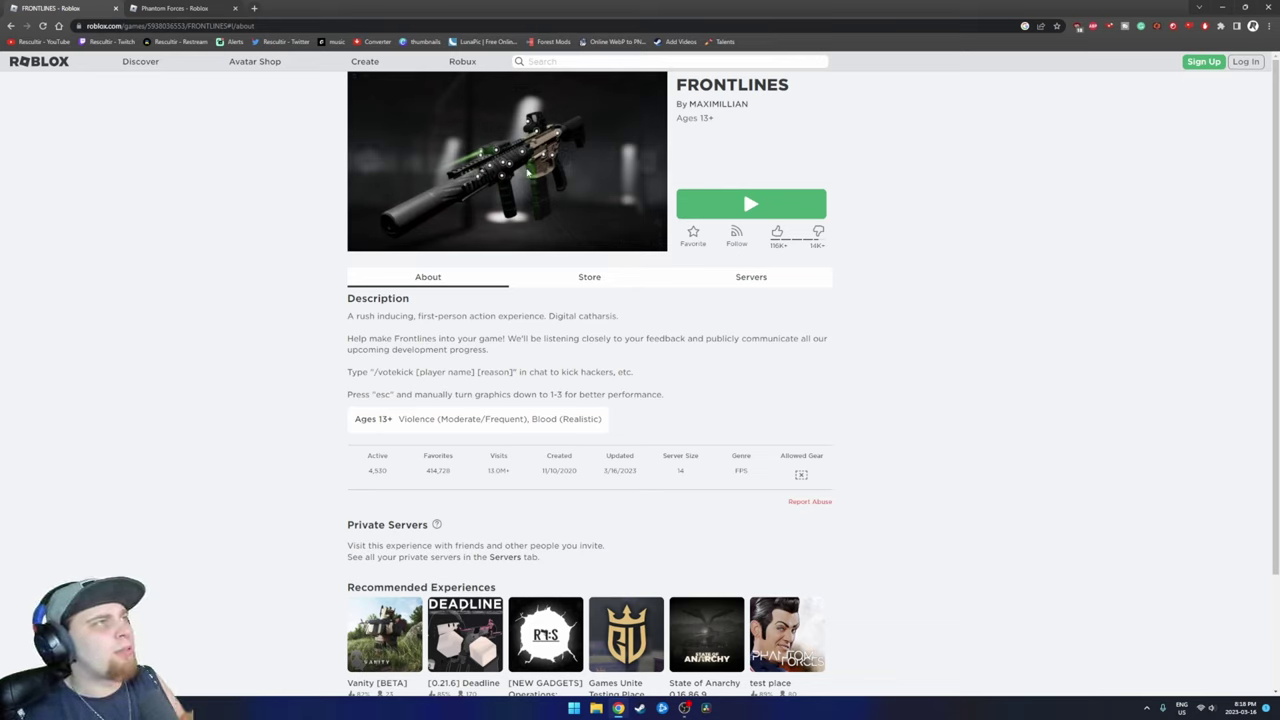
Cycle through the Frontlines preview images and view the game page's Store section
click(370, 163)
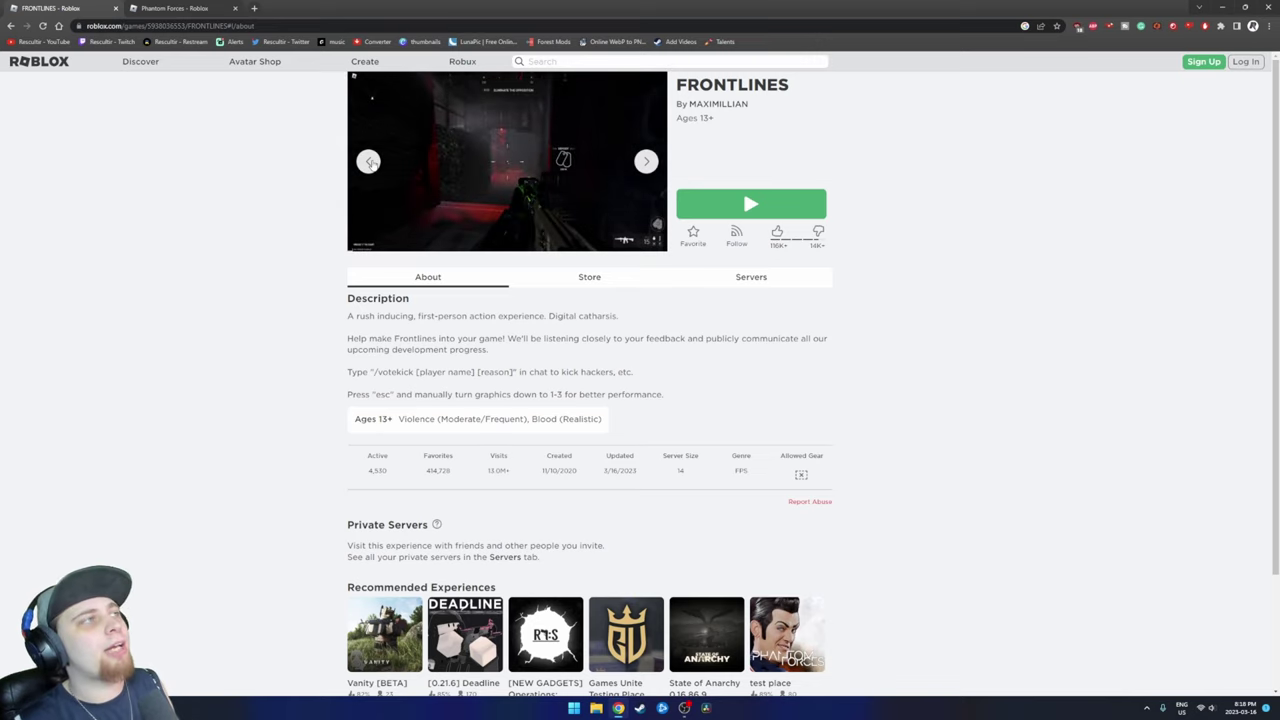
click(370, 163)
click(370, 163)
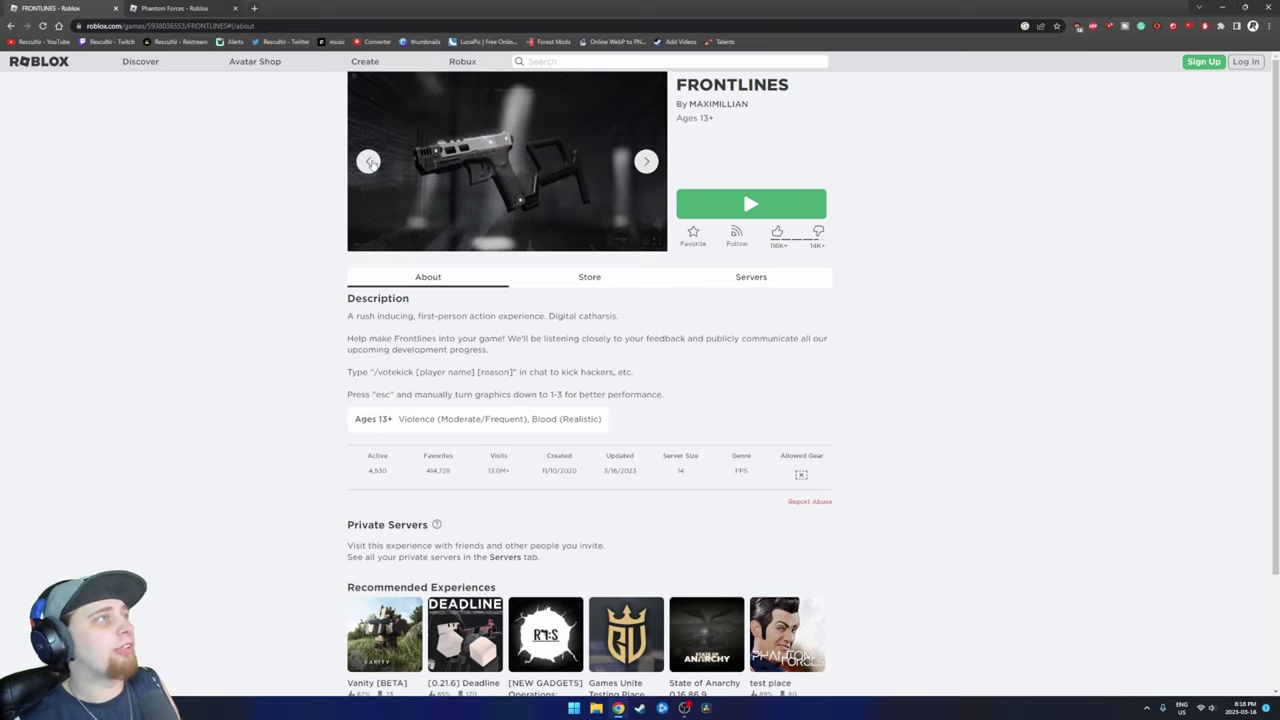
click(585, 280)
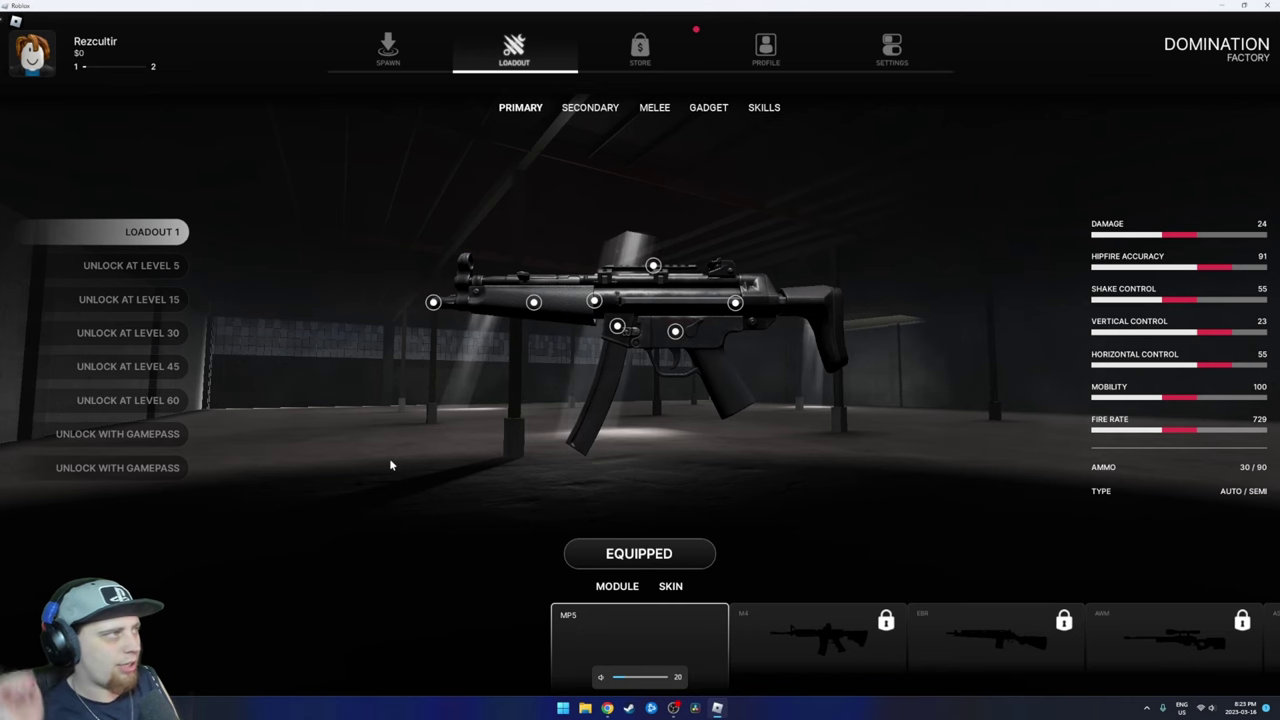
Preview Killing Frenzy, Bloodrush and Crouching Tiger for the first skill slot
click(764, 107)
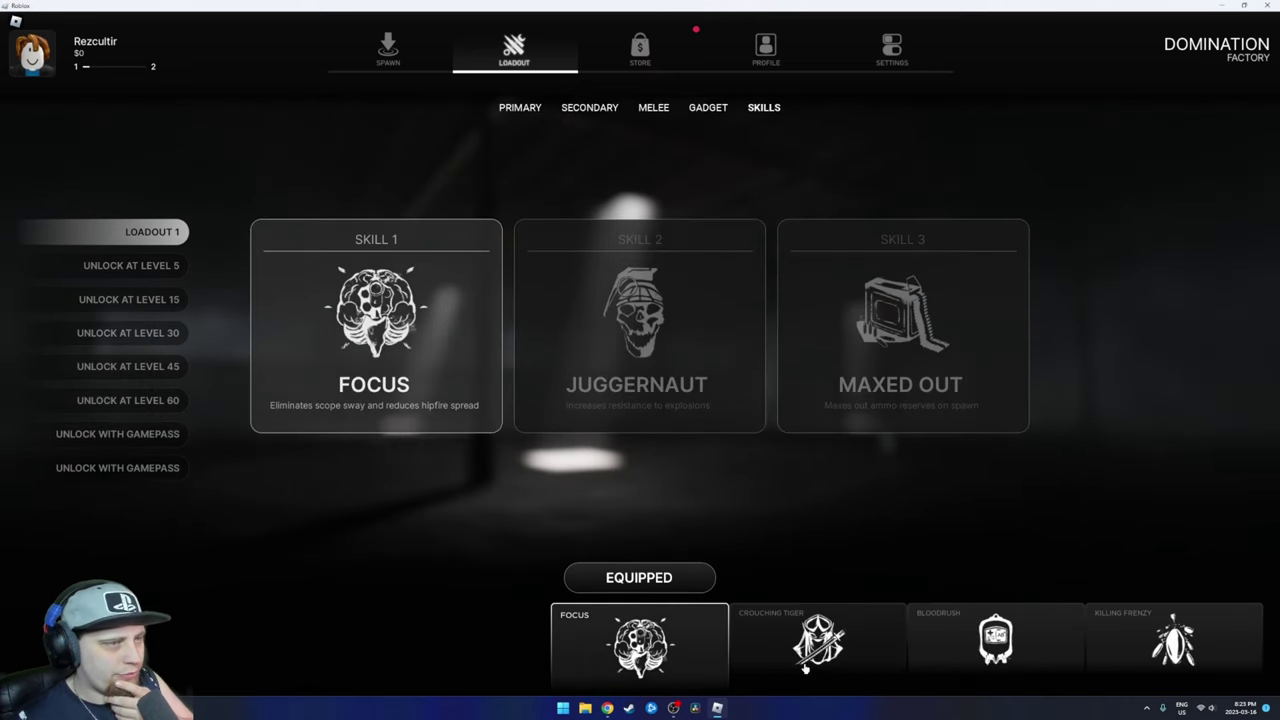
click(1173, 645)
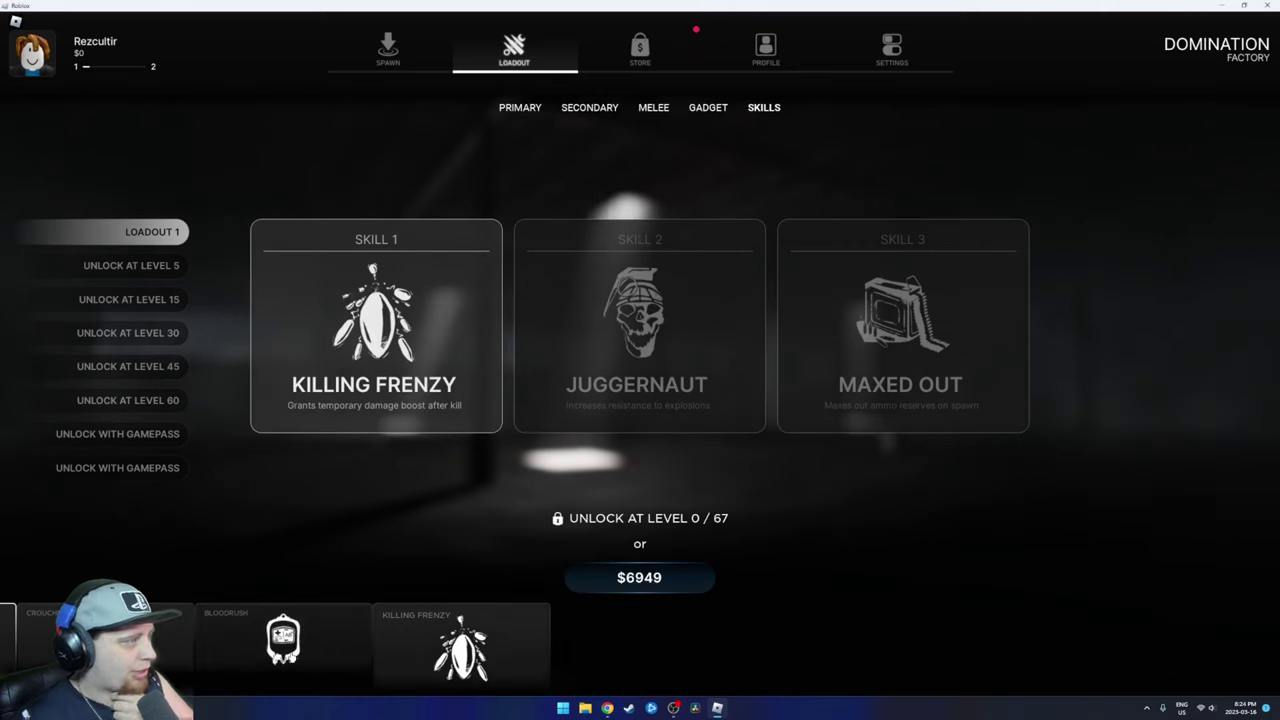
click(321, 652)
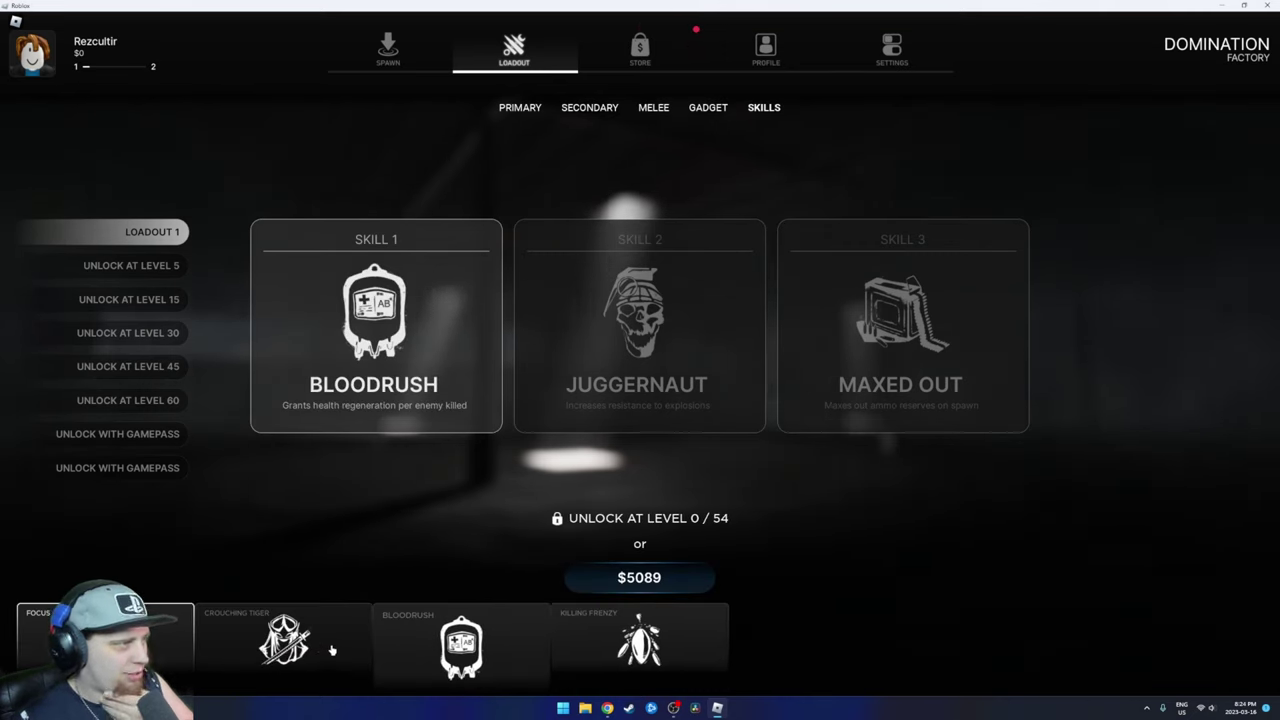
click(330, 649)
Preview Snatcher, Stalker, Hidden Dragon and Survival Instinct for the second skill slot
click(670, 400)
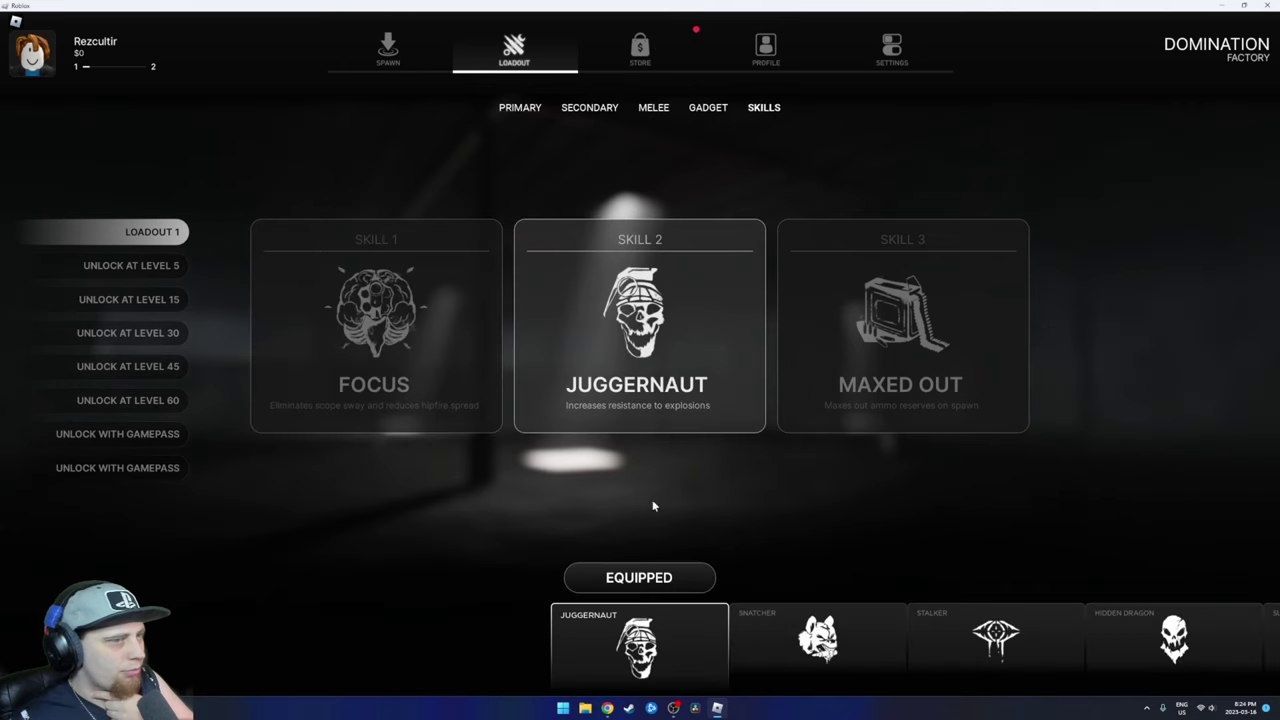
click(806, 640)
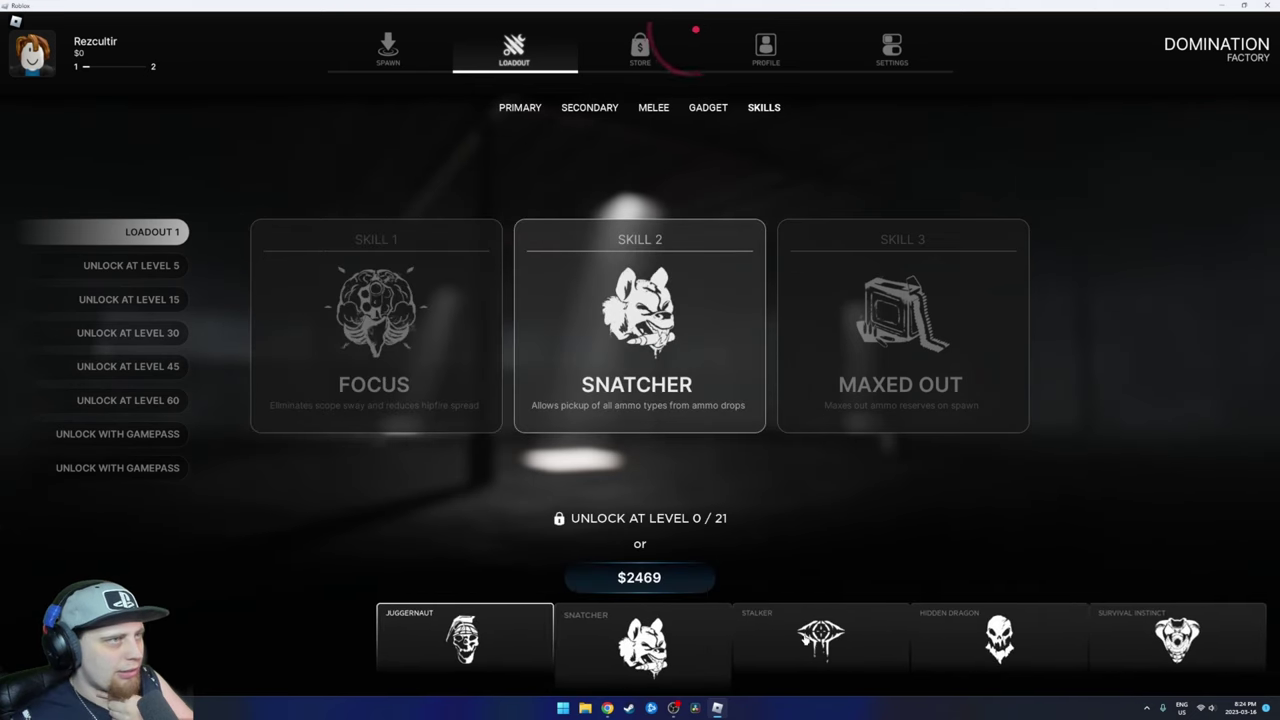
click(806, 643)
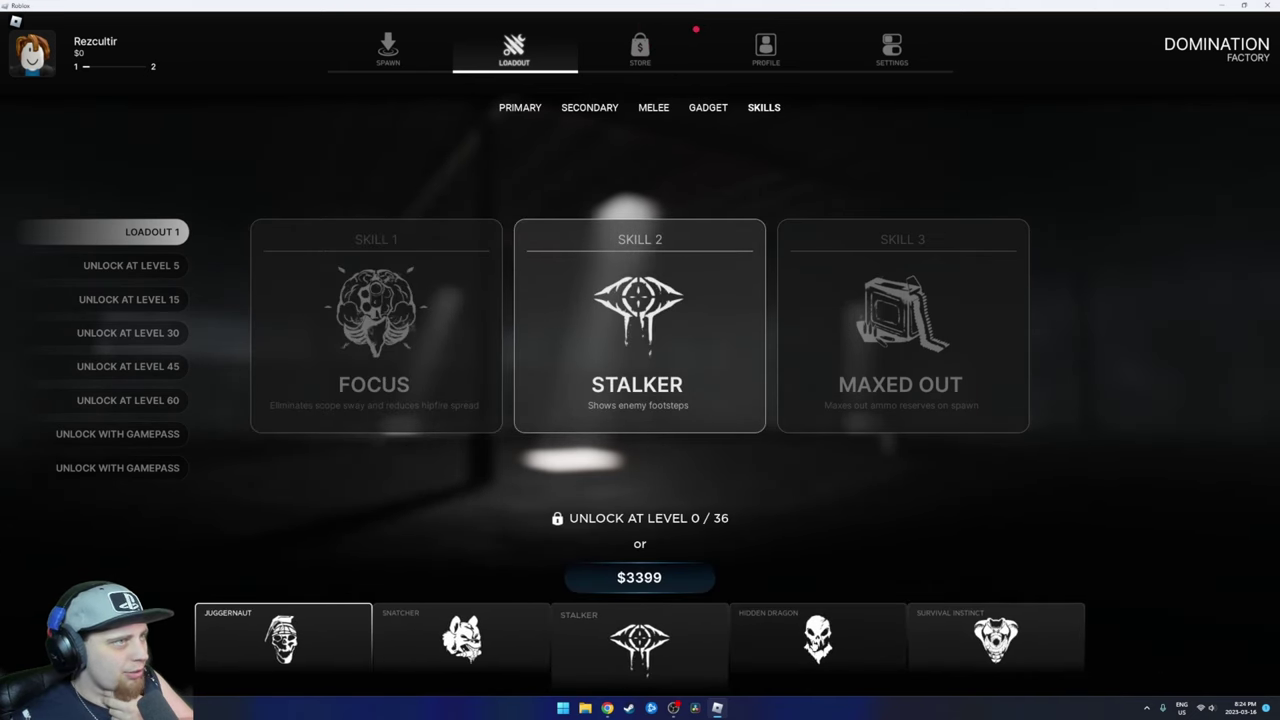
click(820, 640)
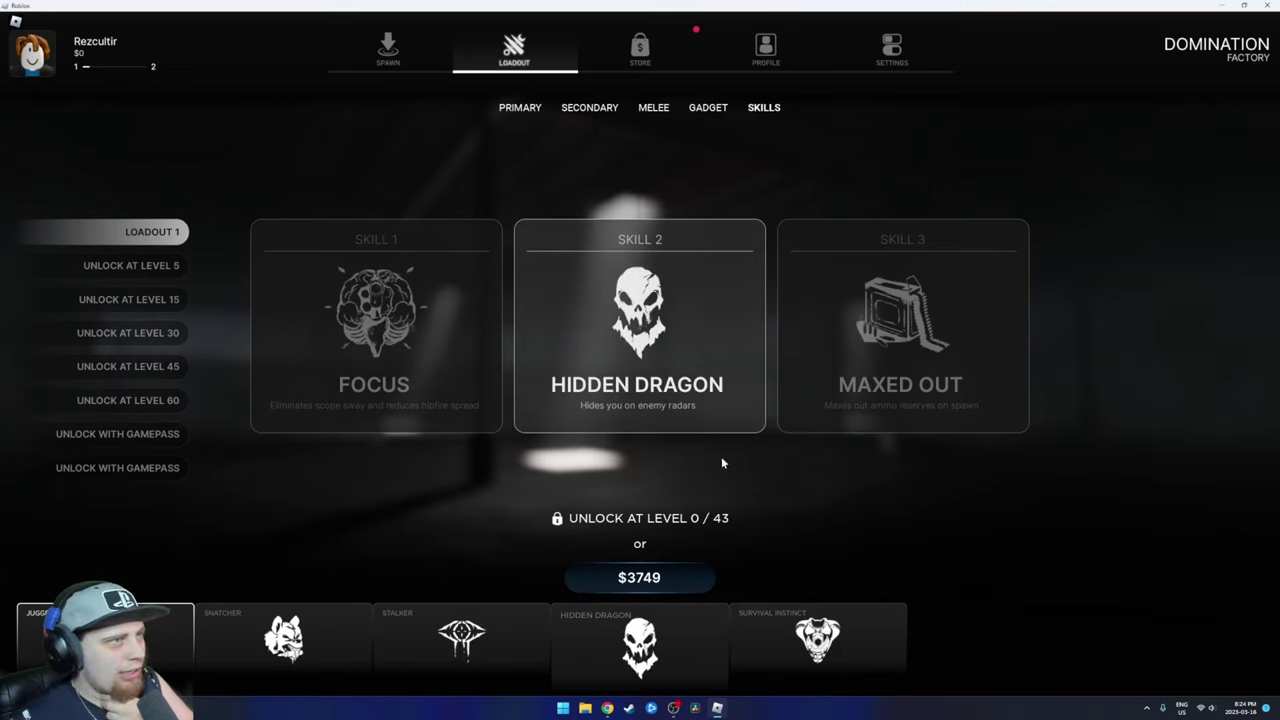
click(795, 660)
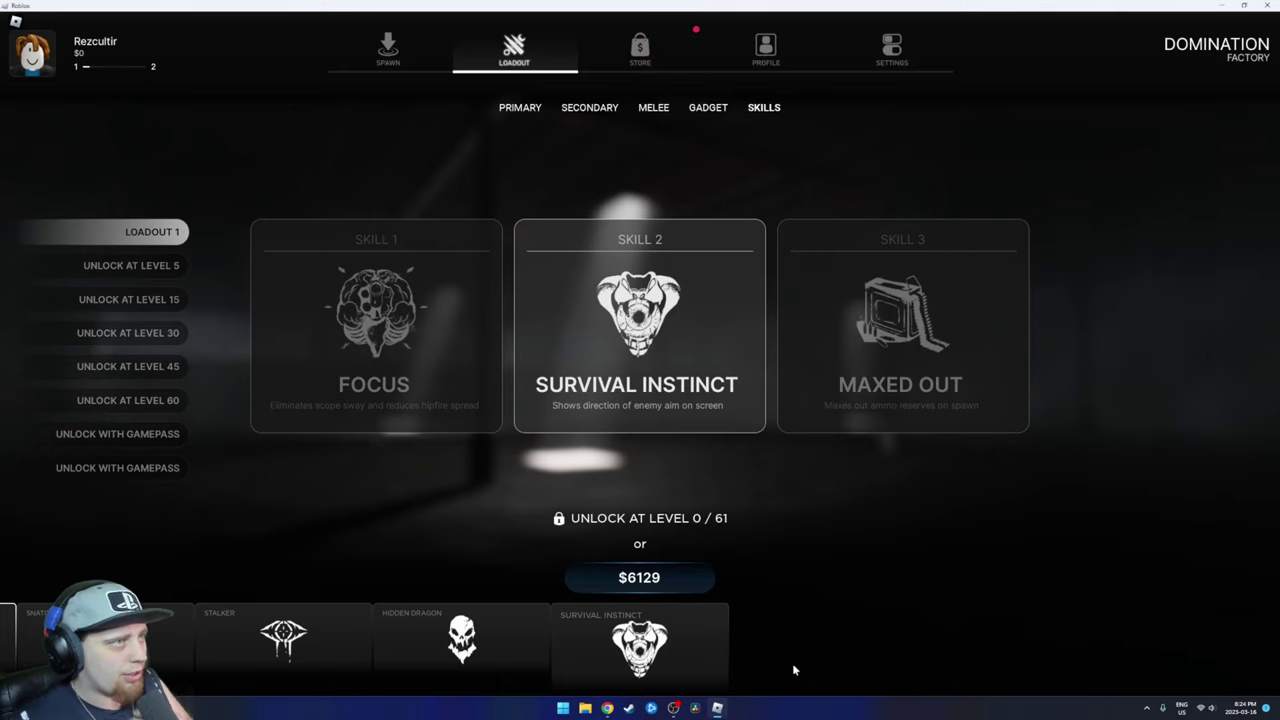
Check third-slot options, return to equipped Maxed Out, and revisit the first two skills
click(796, 650)
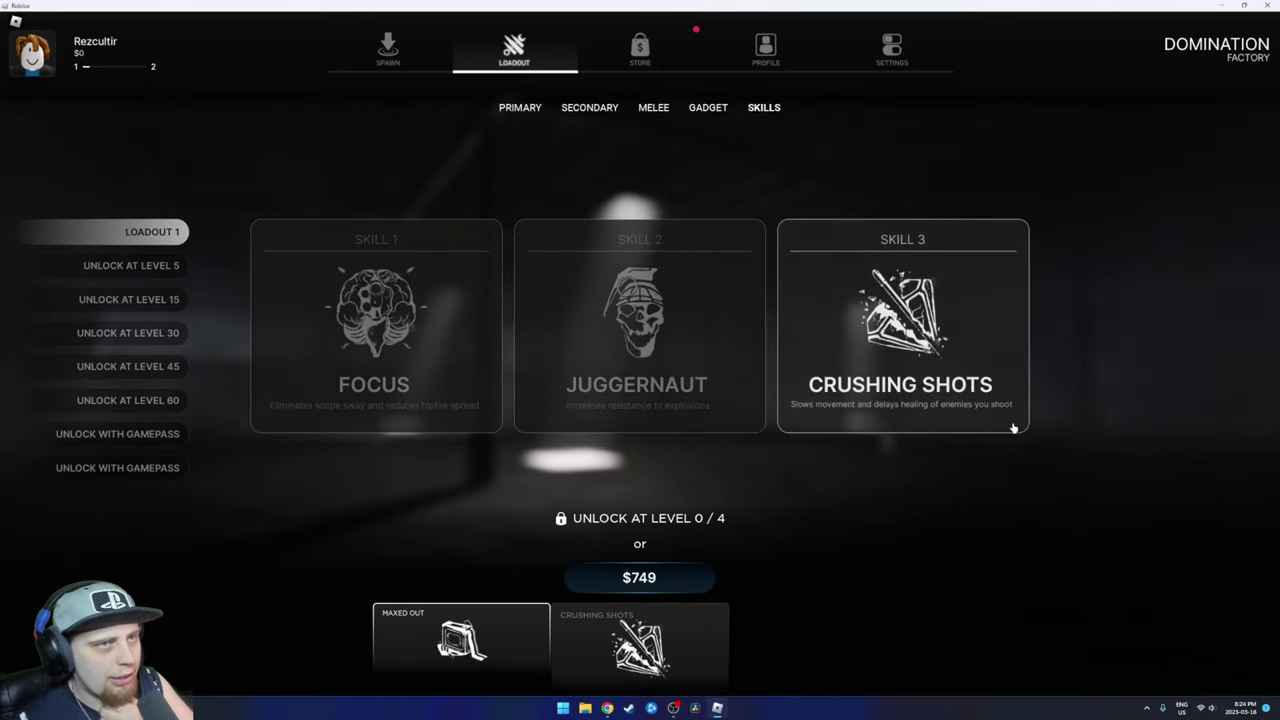
click(451, 625)
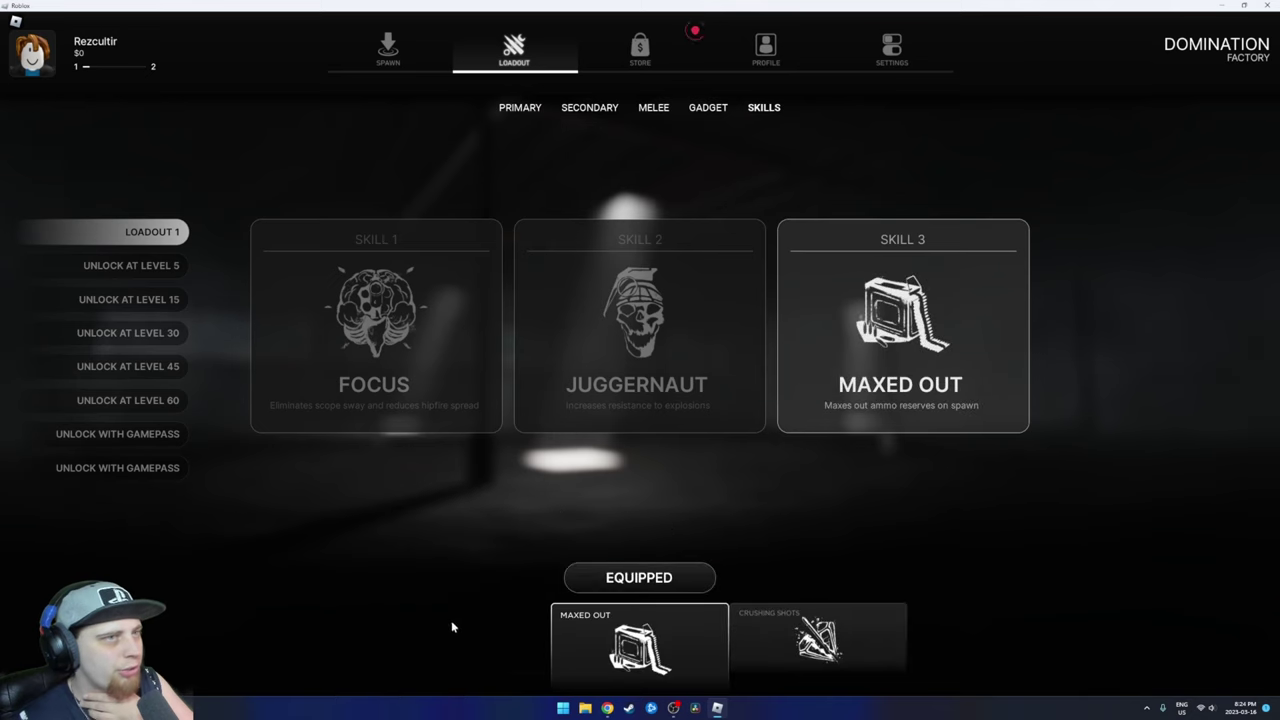
click(412, 422)
click(640, 425)
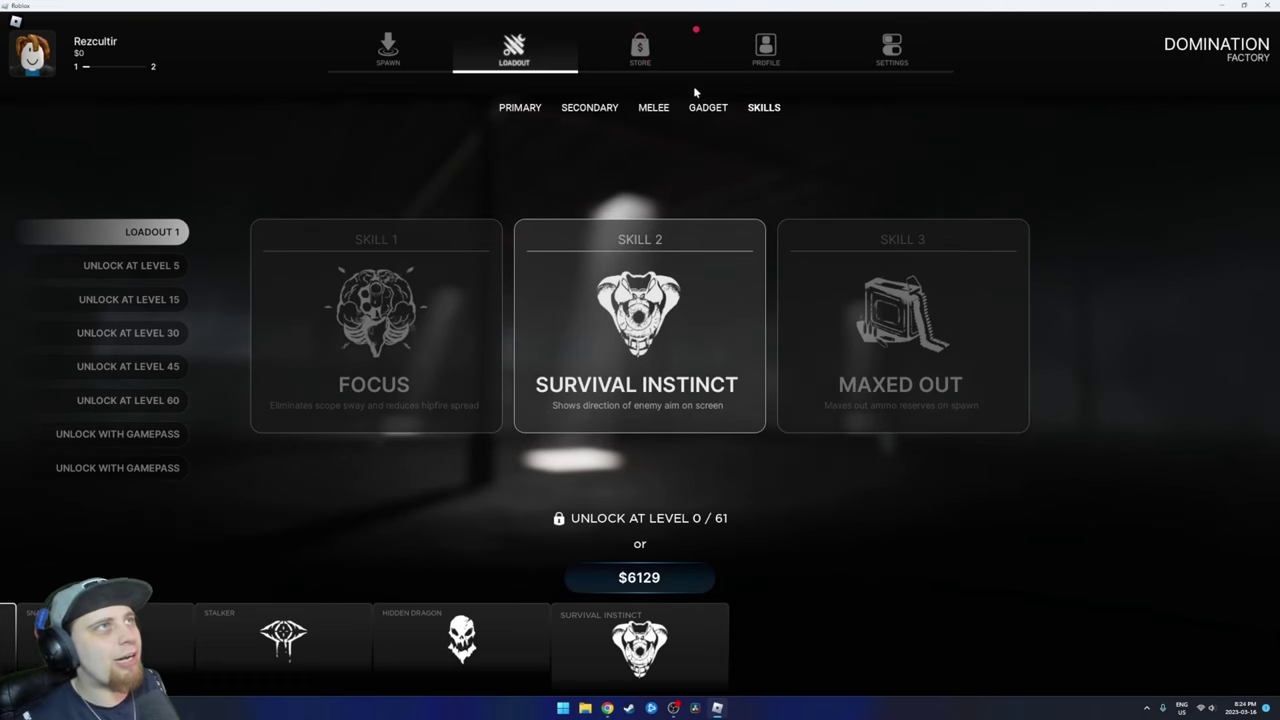
Browse the larger credit packs, attempt the 55000-credit purchase, and view Boosts
click(639, 50)
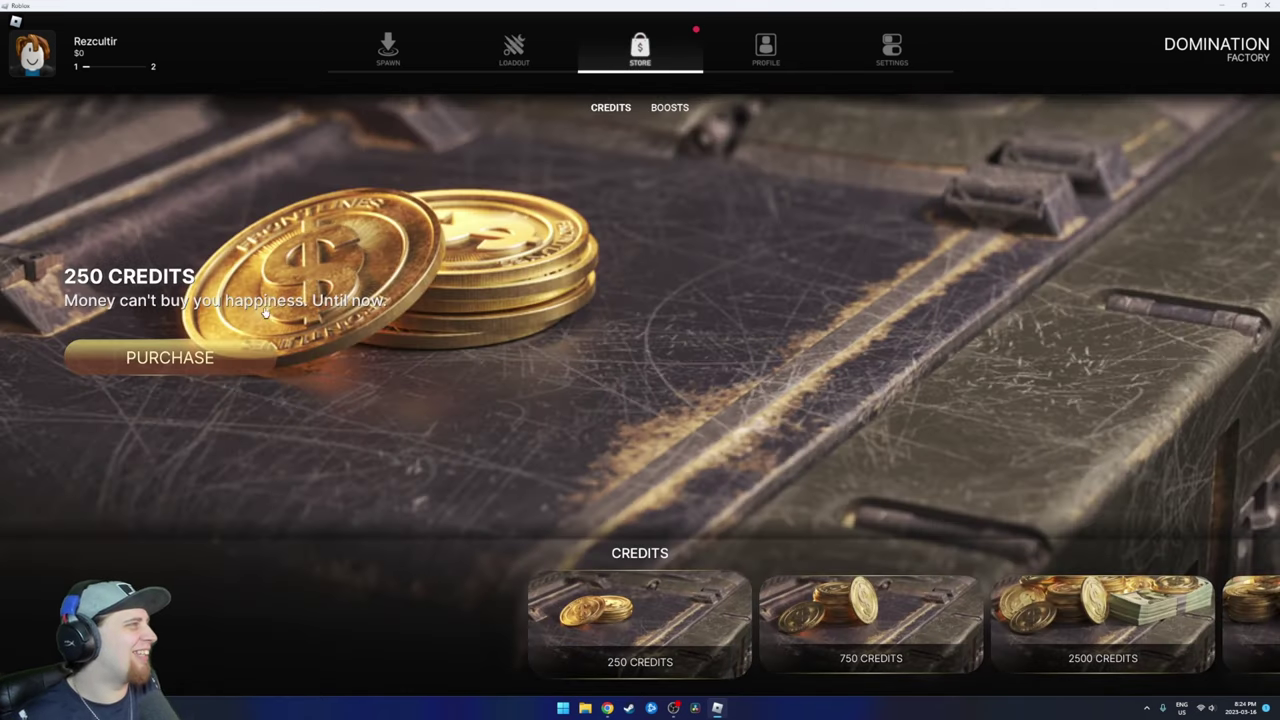
click(1066, 656)
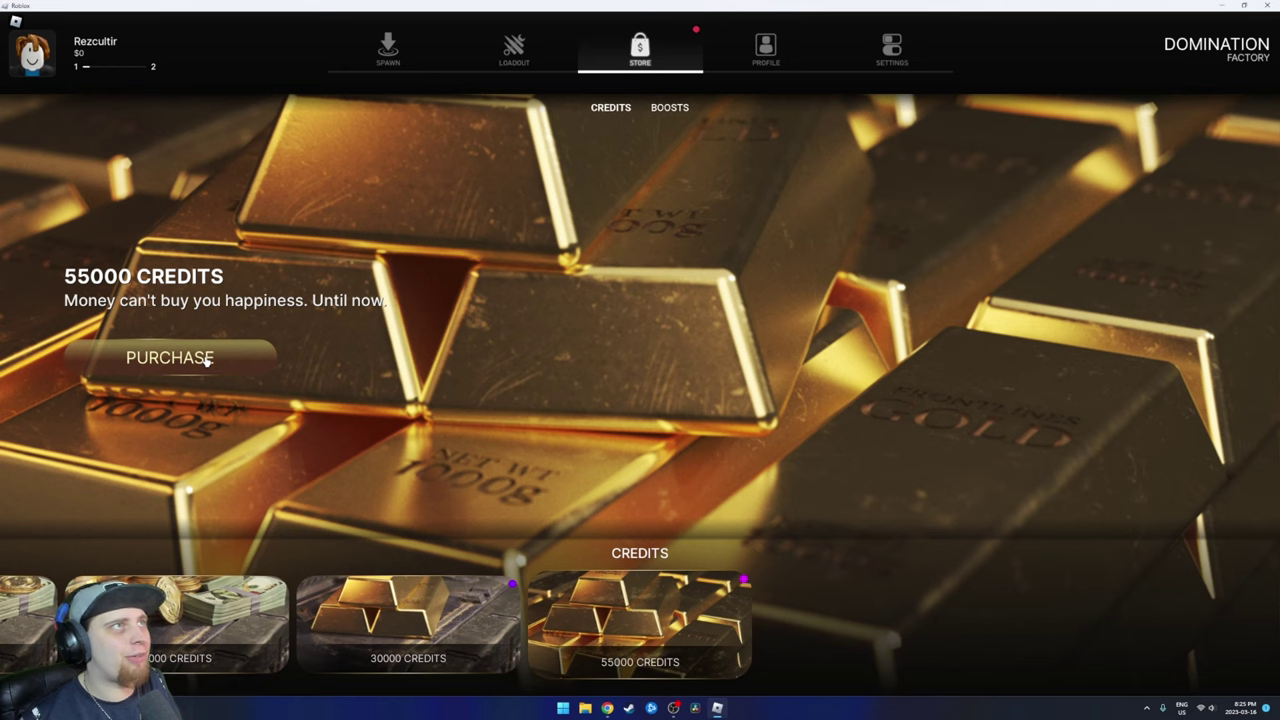
click(207, 360)
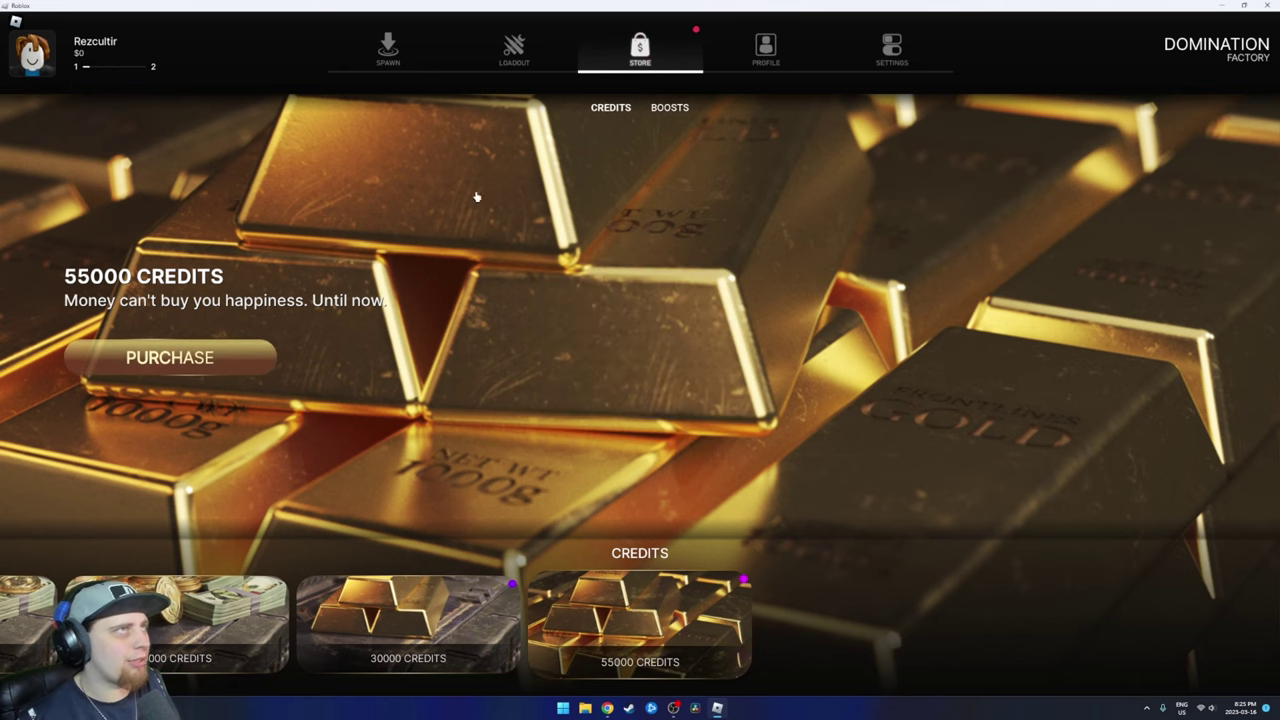
click(670, 110)
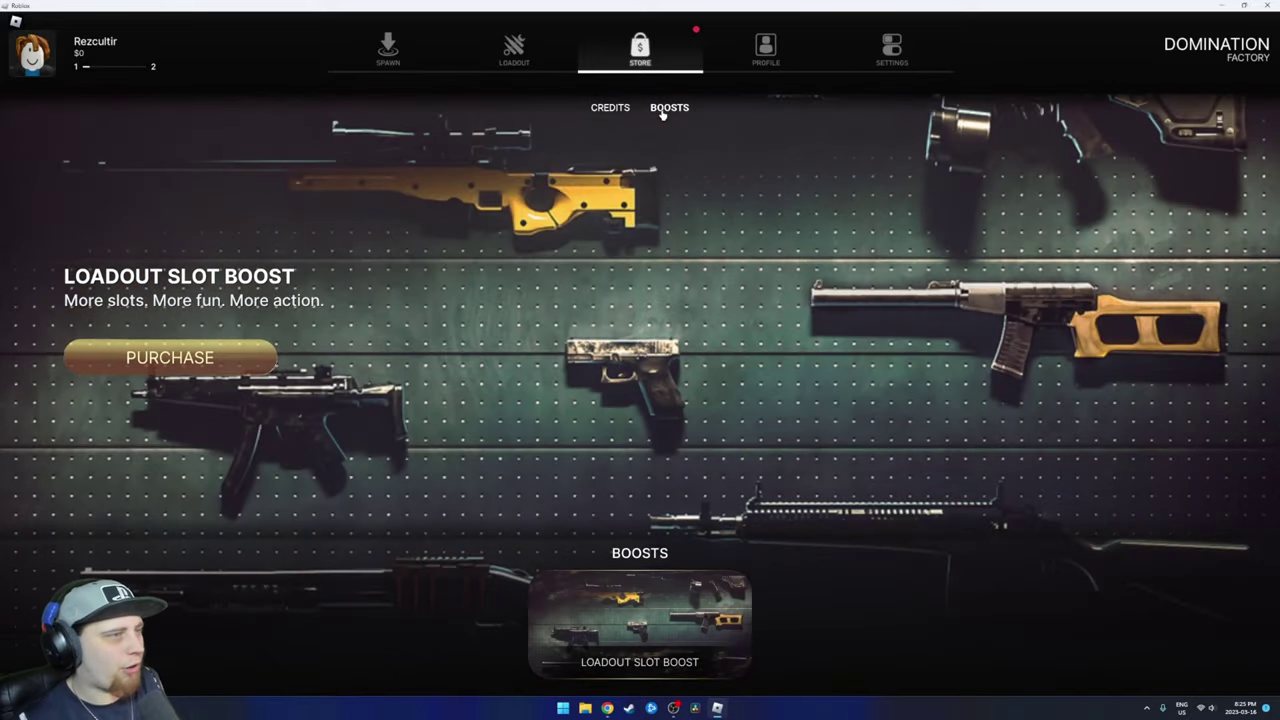
Deploy into Factory, kill an enemy in the container yard, and reload
click(619, 113)
key(space)
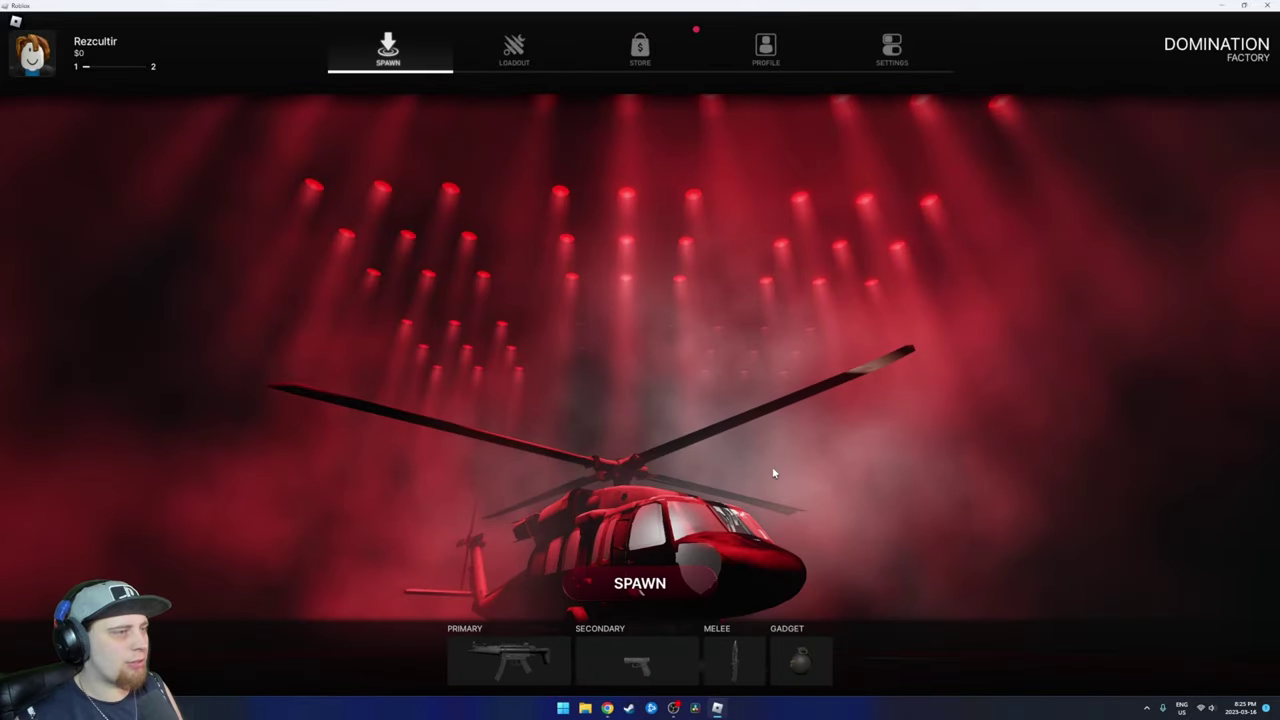
click(640, 534)
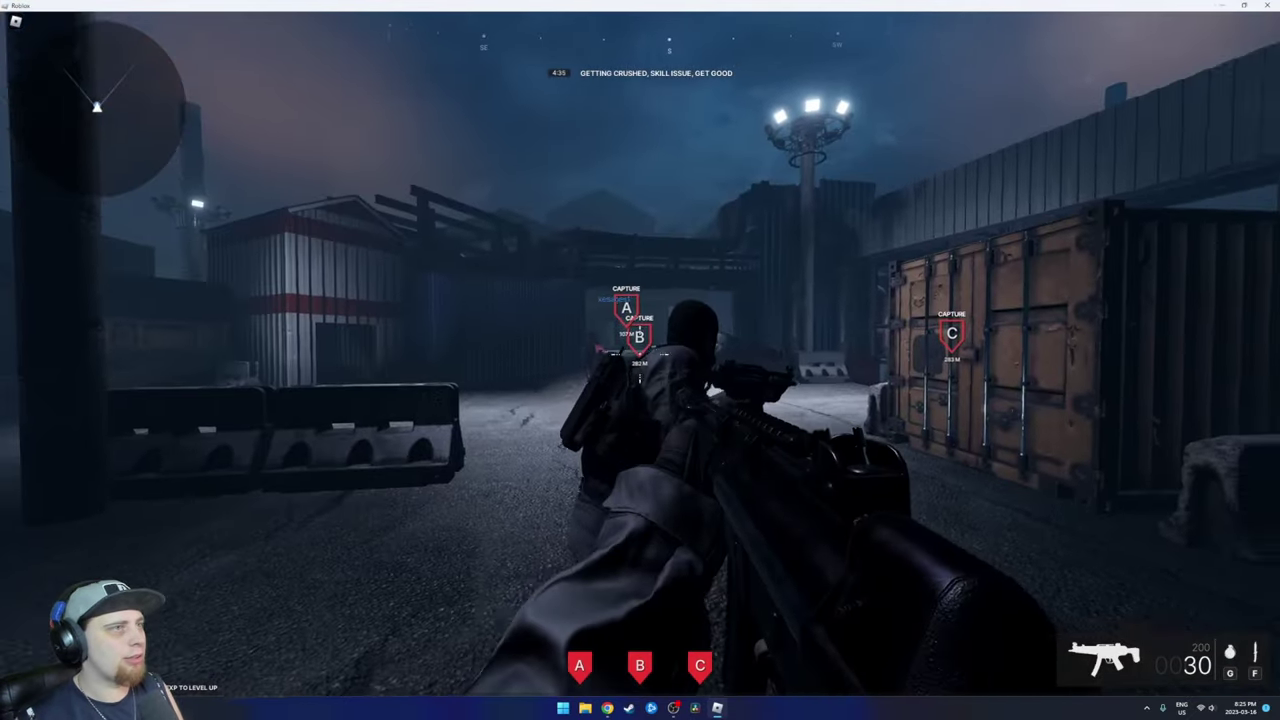
key(w)
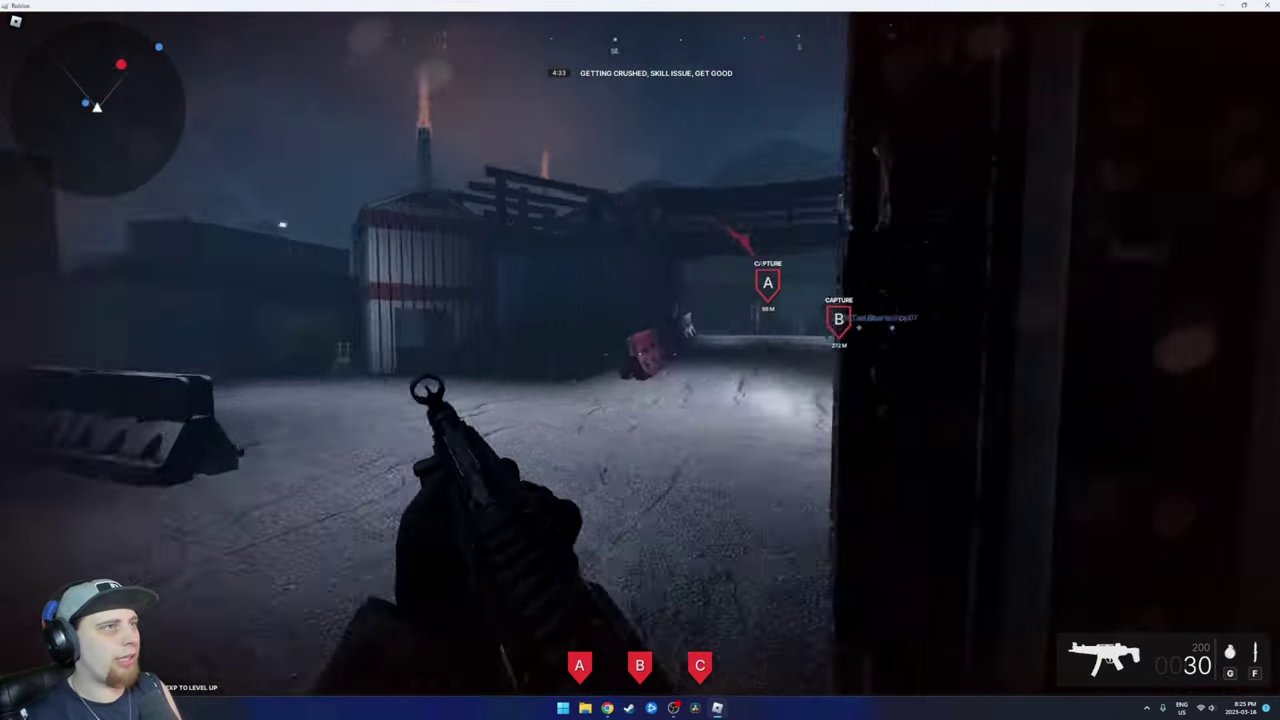
right_click(640, 360)
click(640, 360)
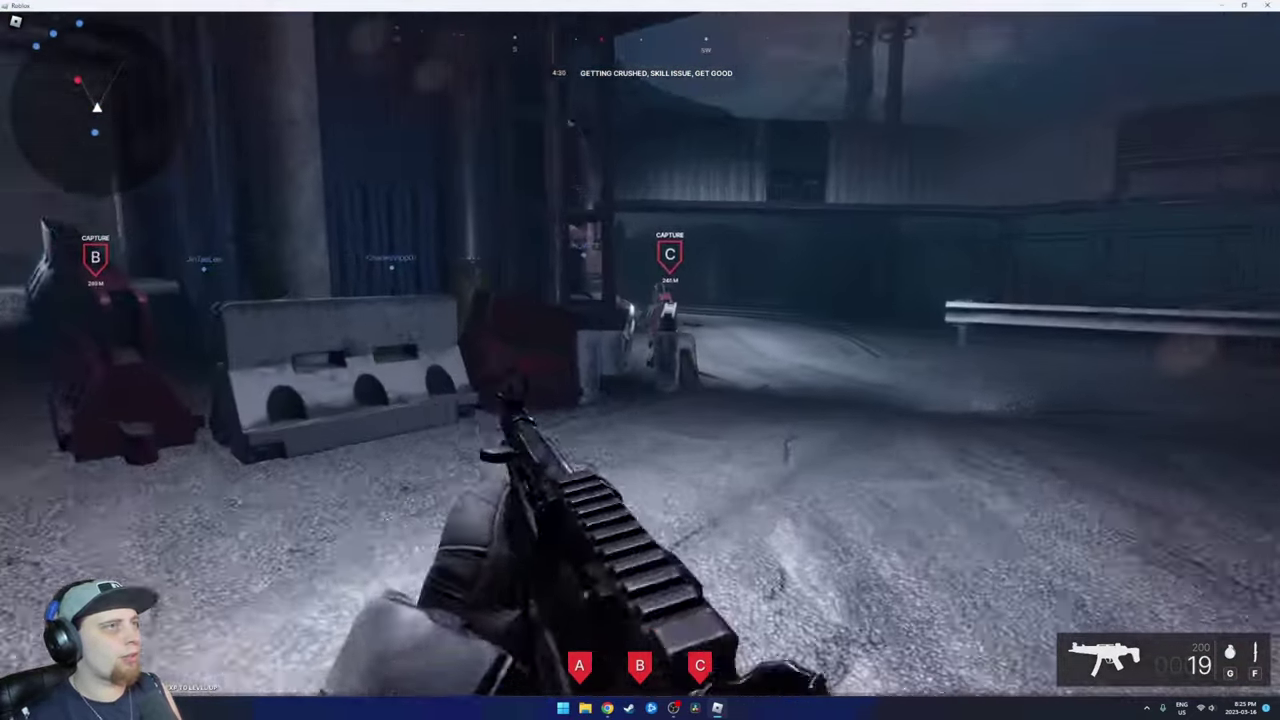
right_click(640, 360)
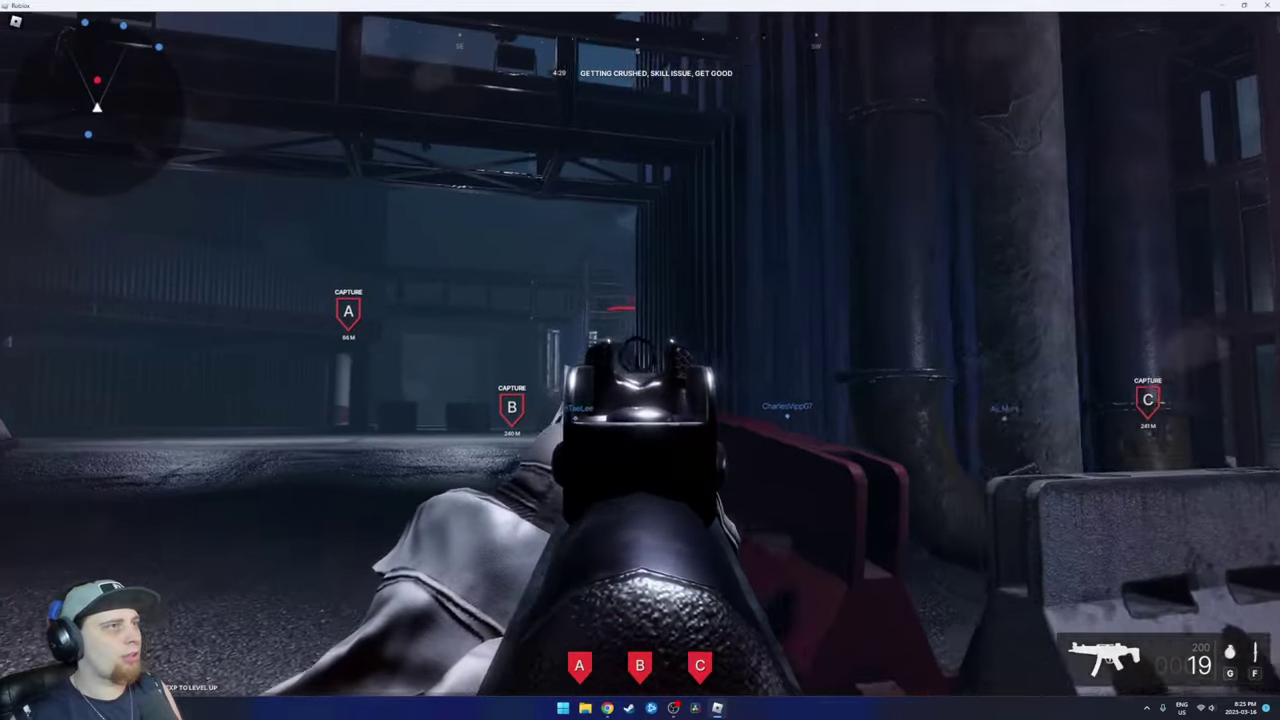
click(640, 360)
key(r)
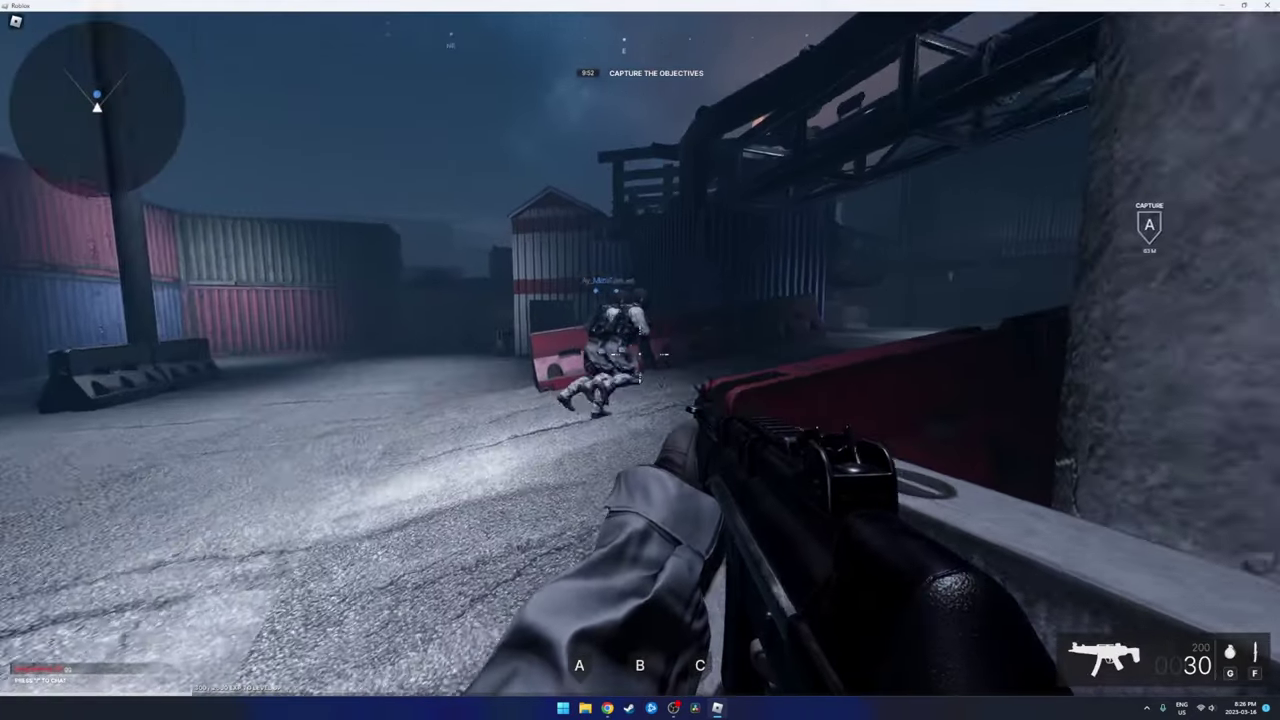
Advance through the map and kill two enemies
key(w)
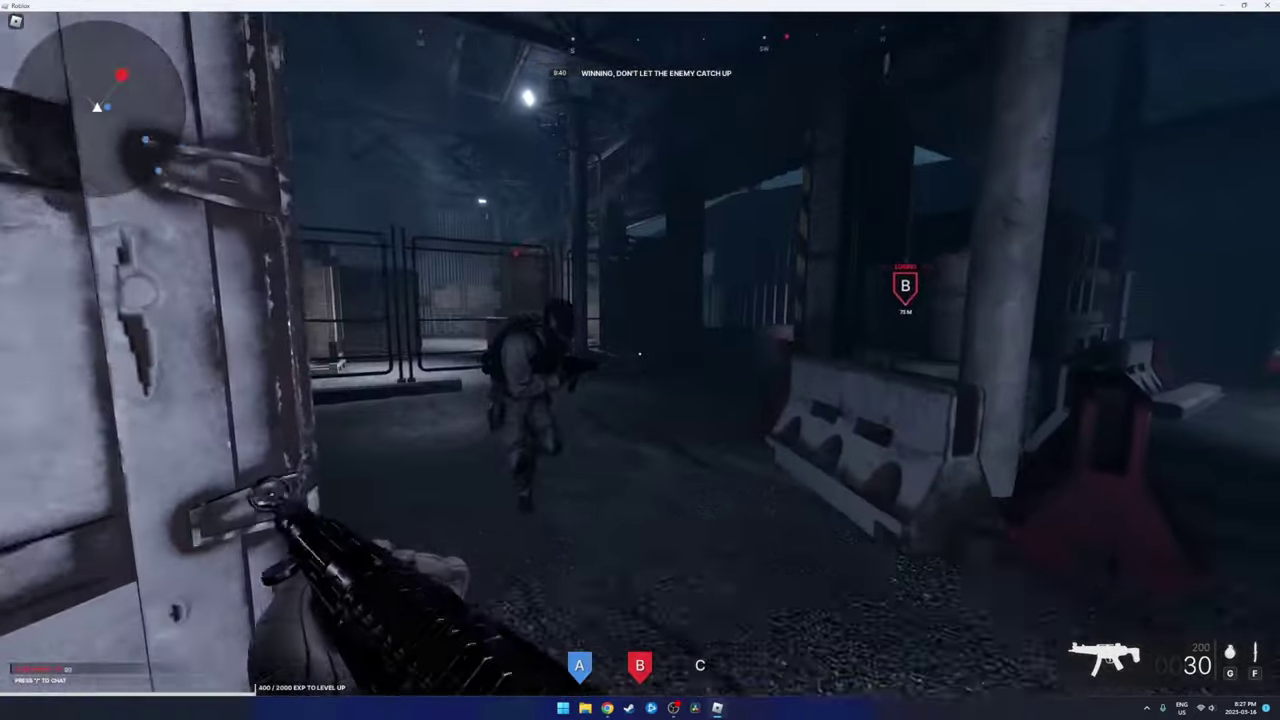
click(640, 360)
click(640, 360)
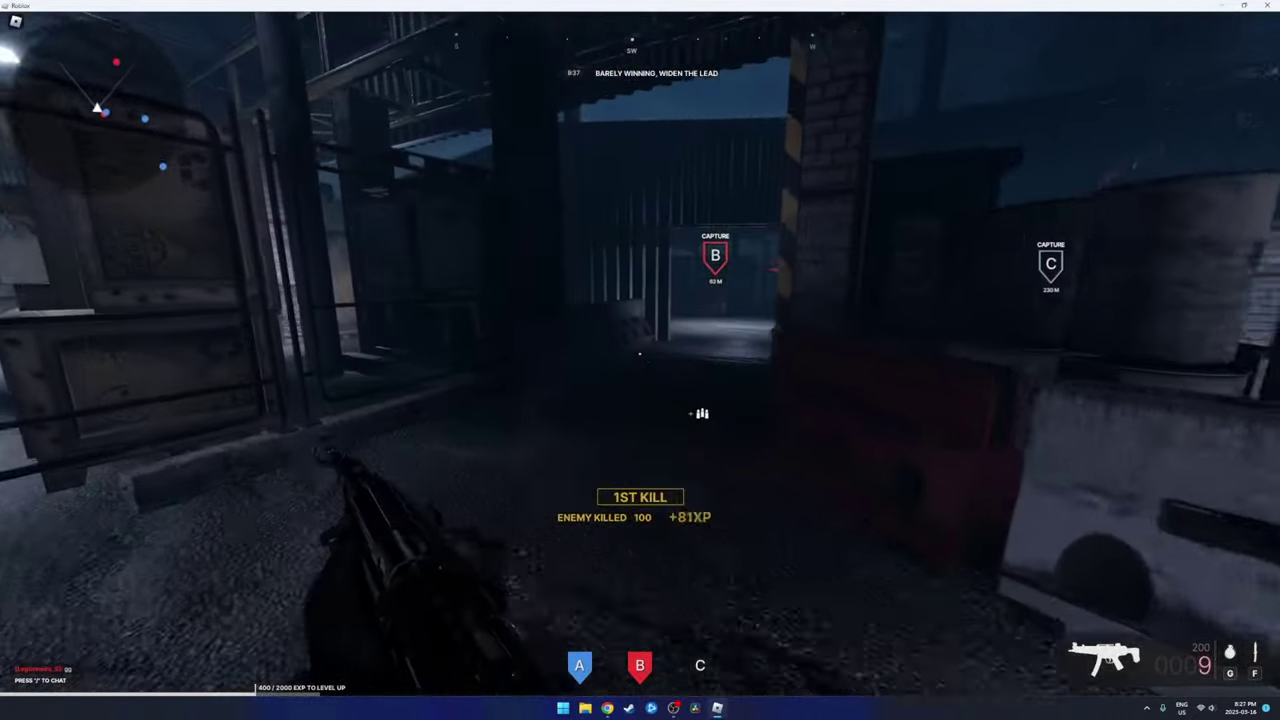
click(640, 360)
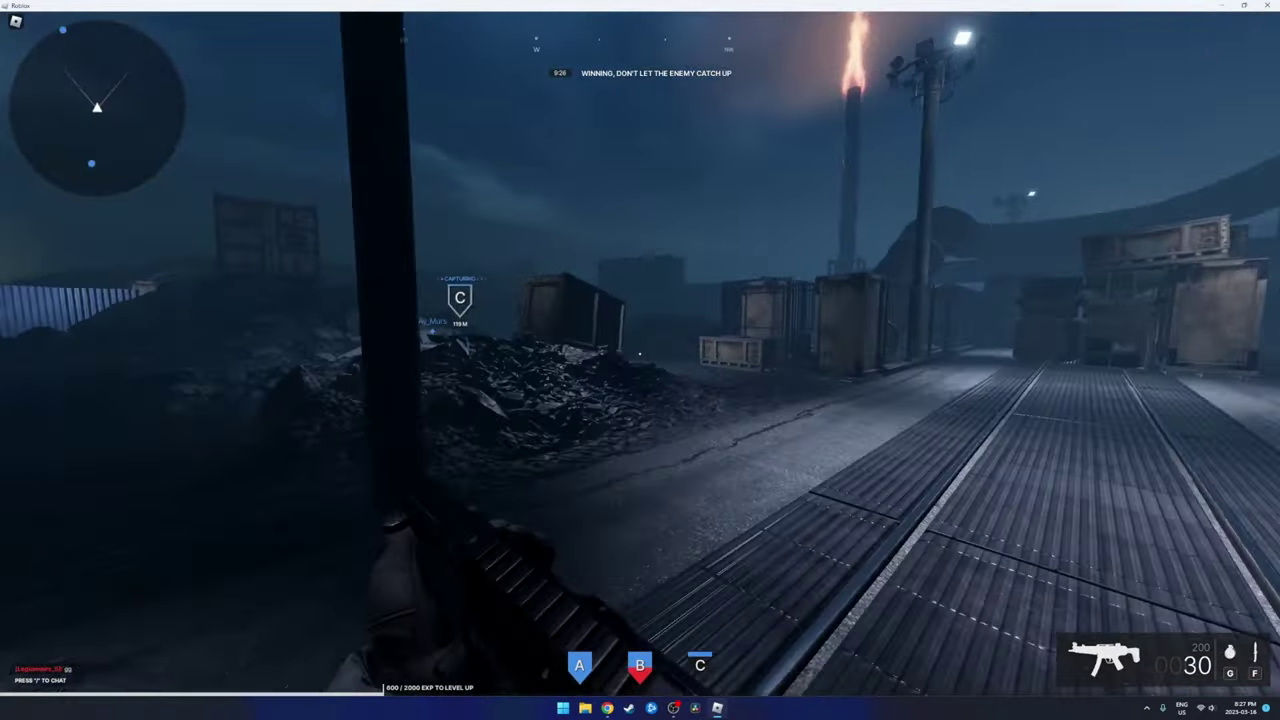
Push onto the rubble toward objective C, land a headshot kill, and ready a grenade
key(w)
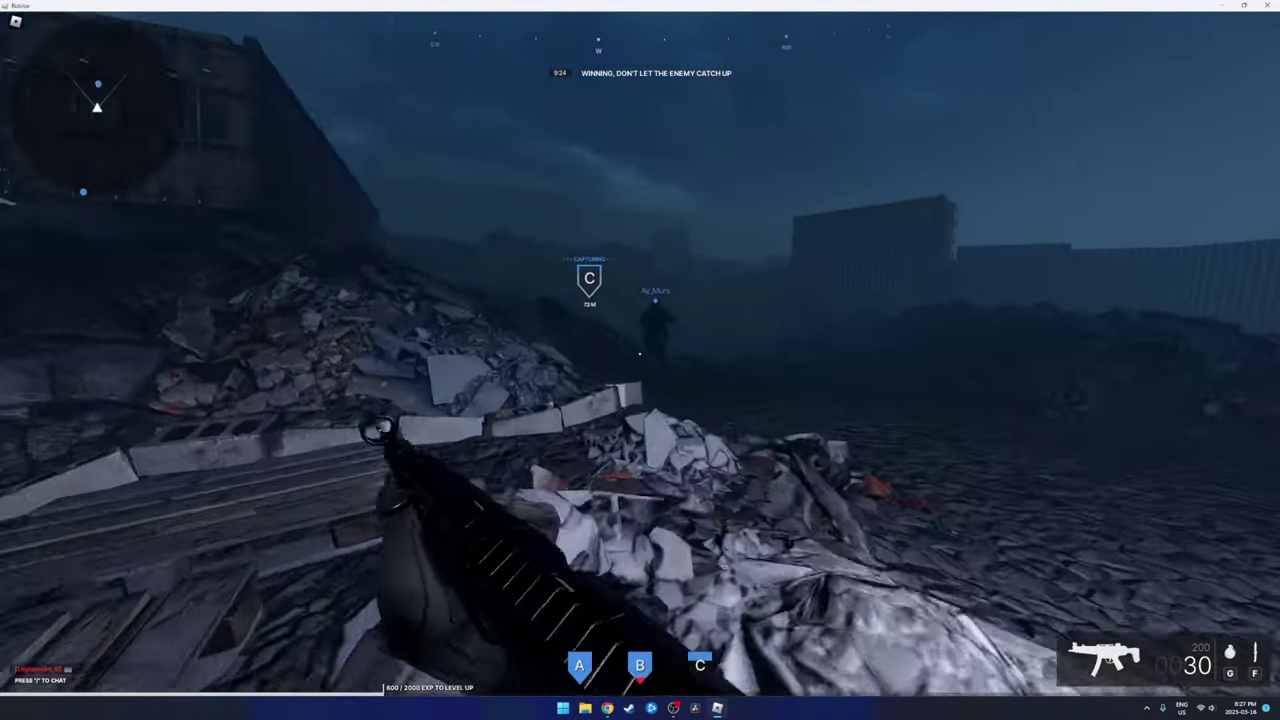
key(w)
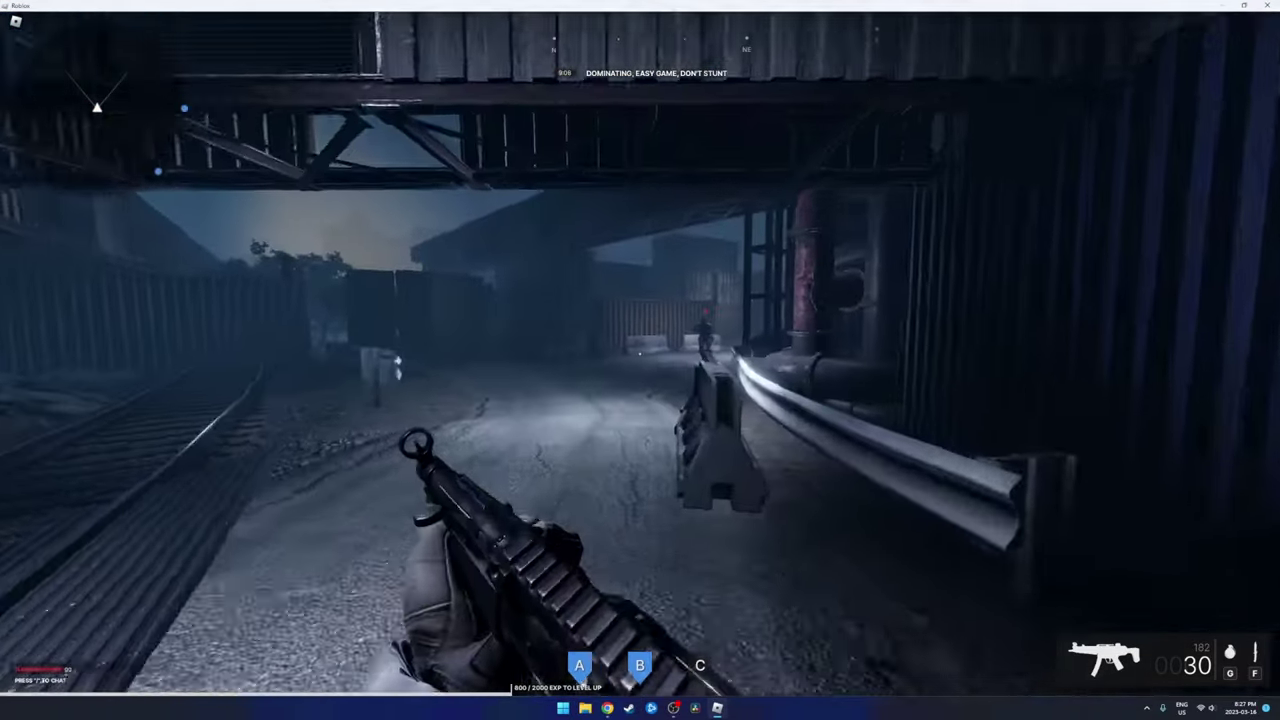
right_click(640, 352)
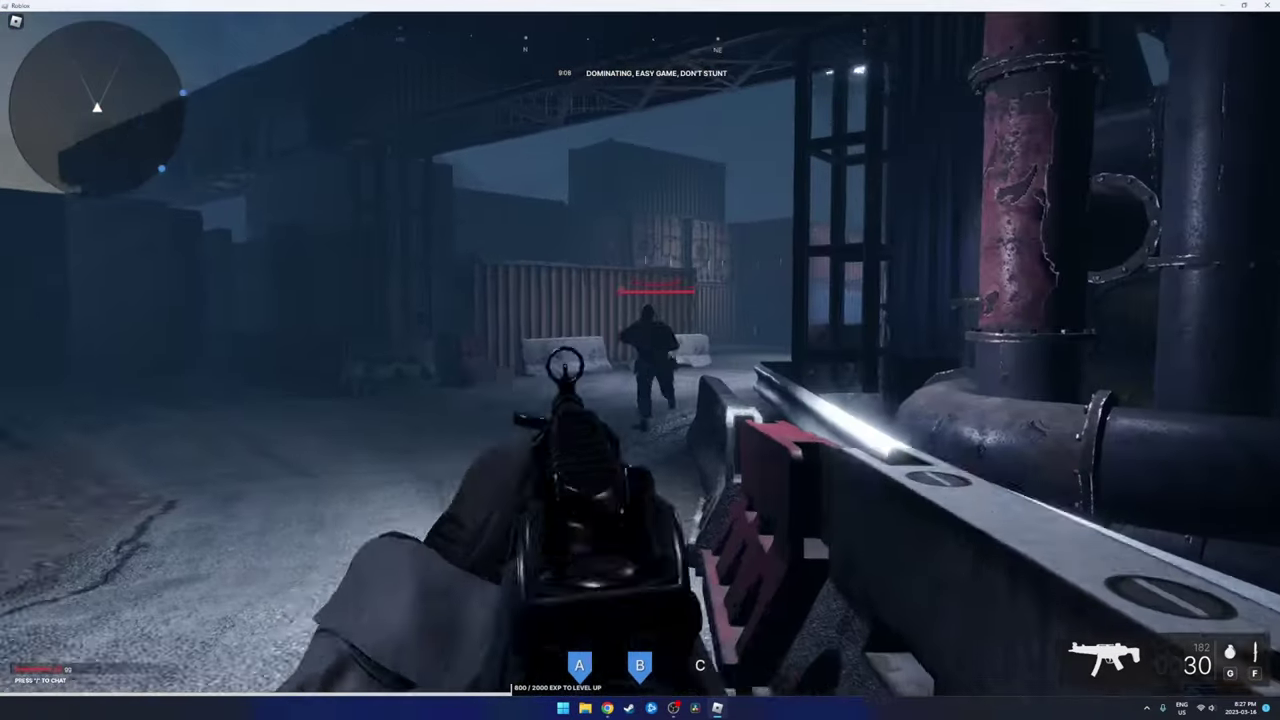
click(640, 352)
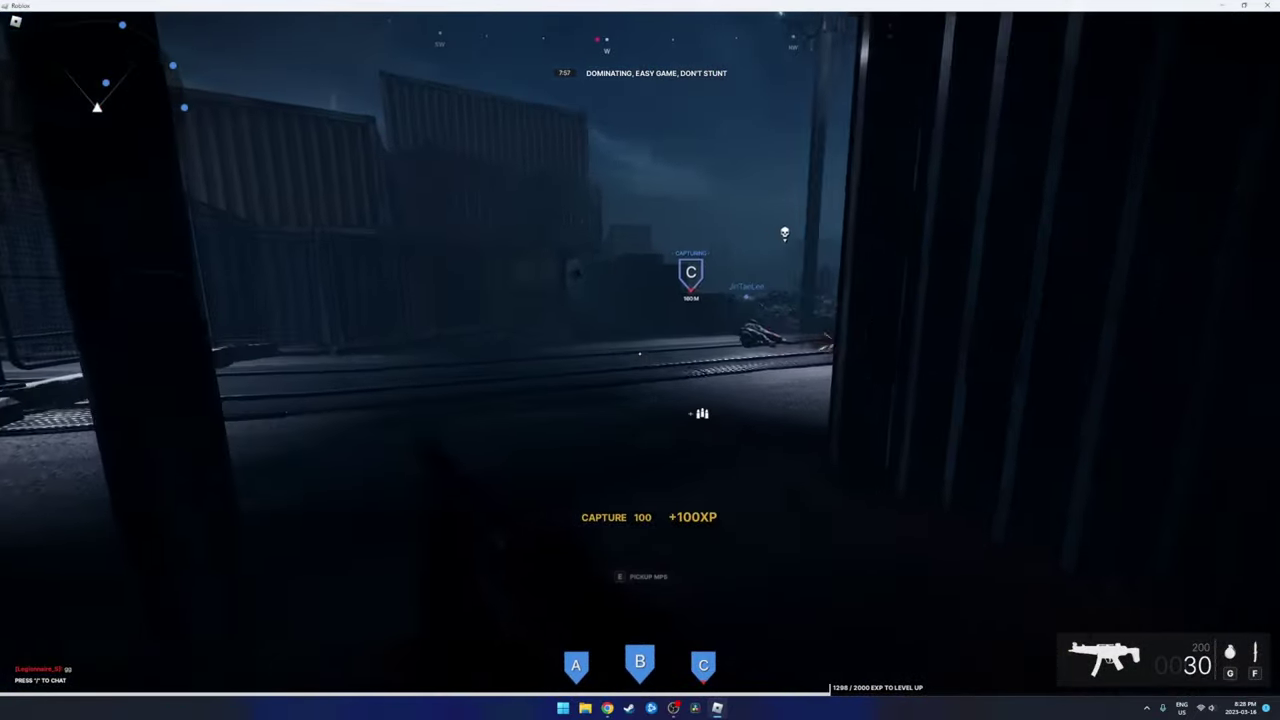
right_click(640, 352)
click(640, 352)
click(640, 360)
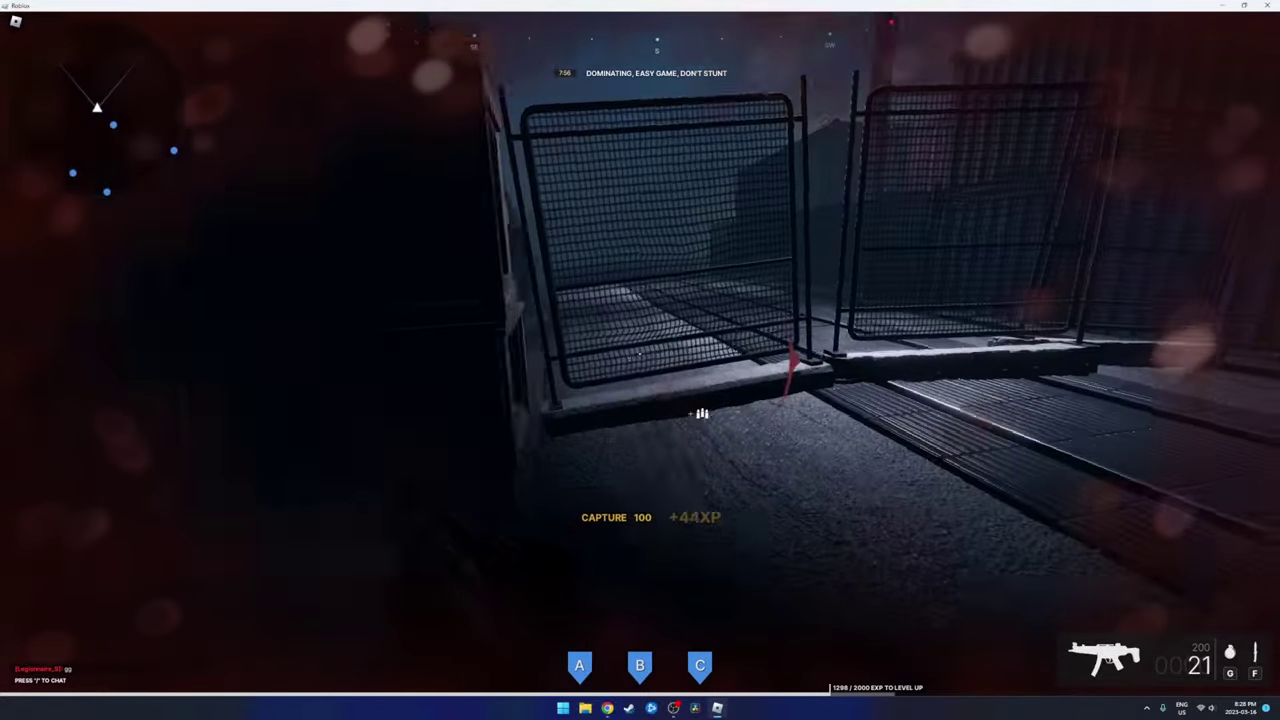
key(g)
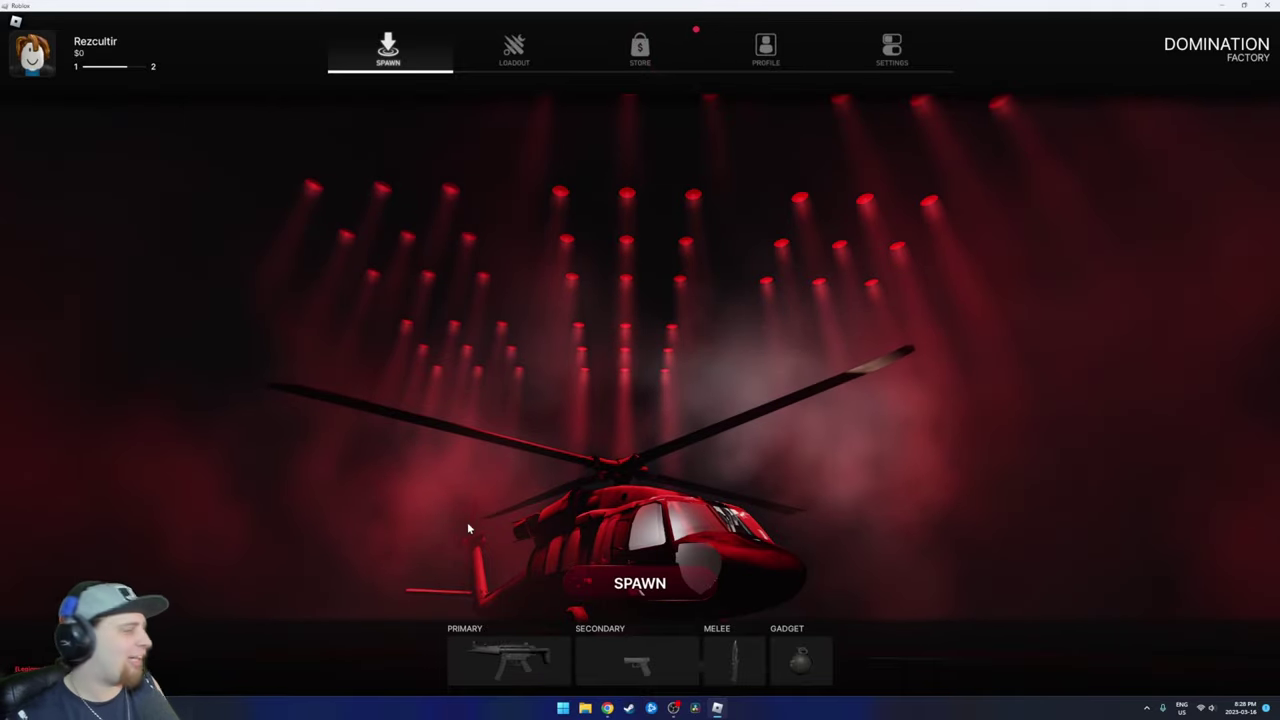
Spawn into Factory and take down enemies in the street with the pistol
click(639, 583)
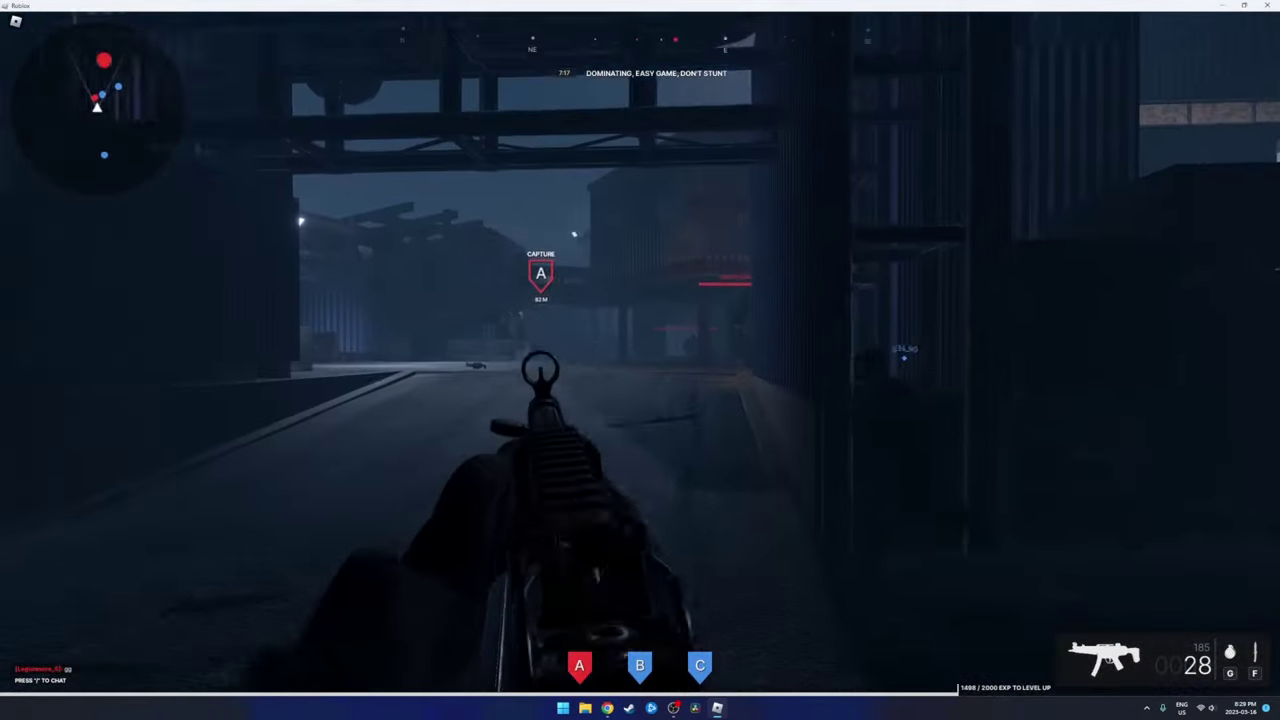
click(640, 360)
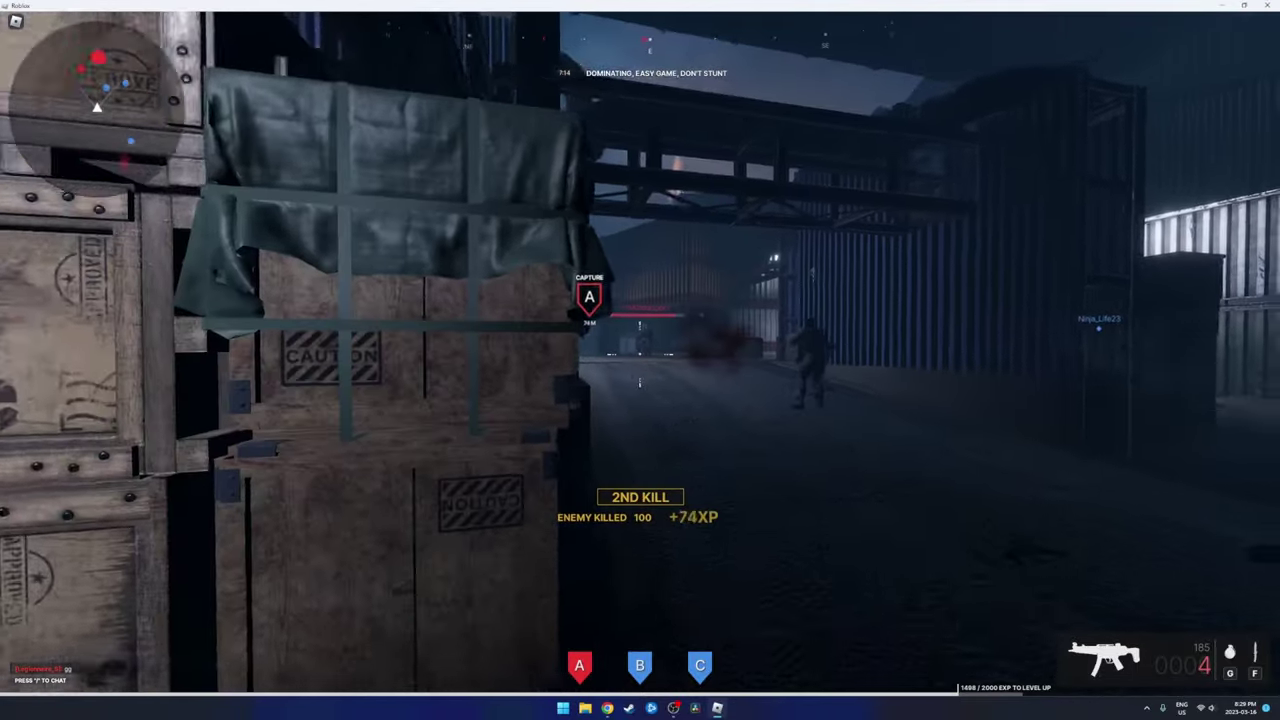
key(2)
click(640, 360)
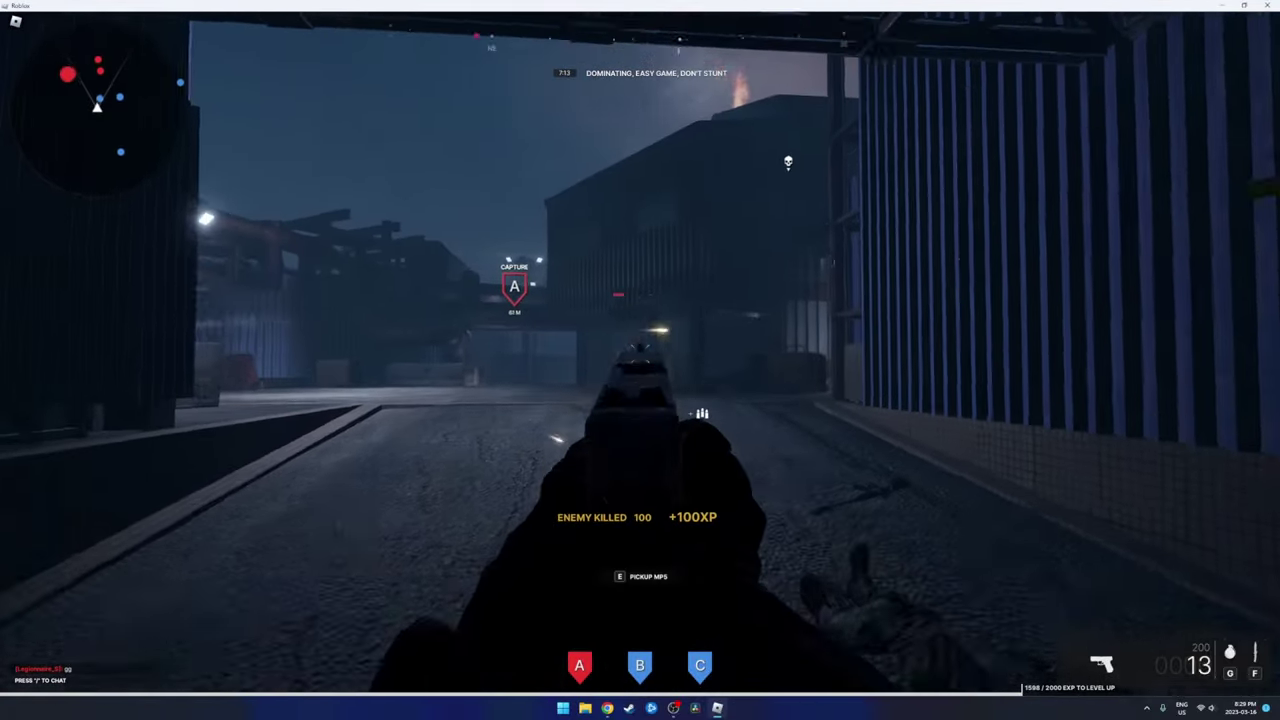
click(640, 360)
key(r)
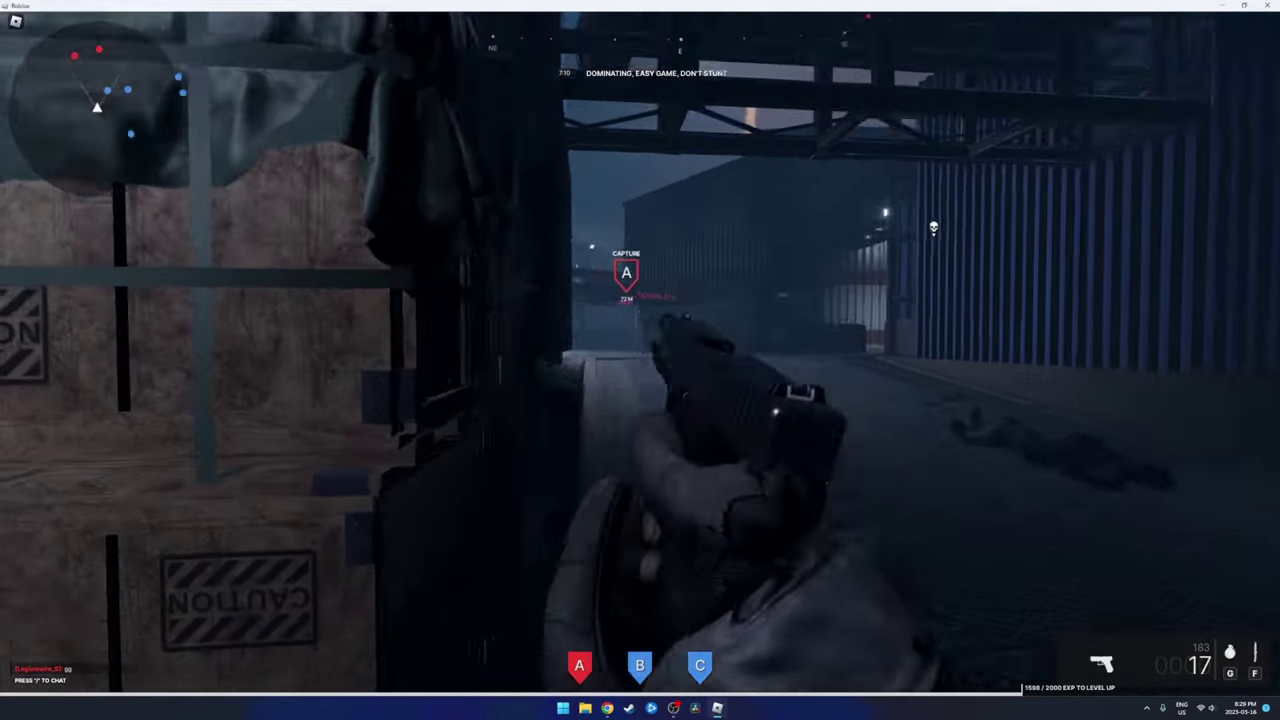
click(640, 360)
click(640, 360)
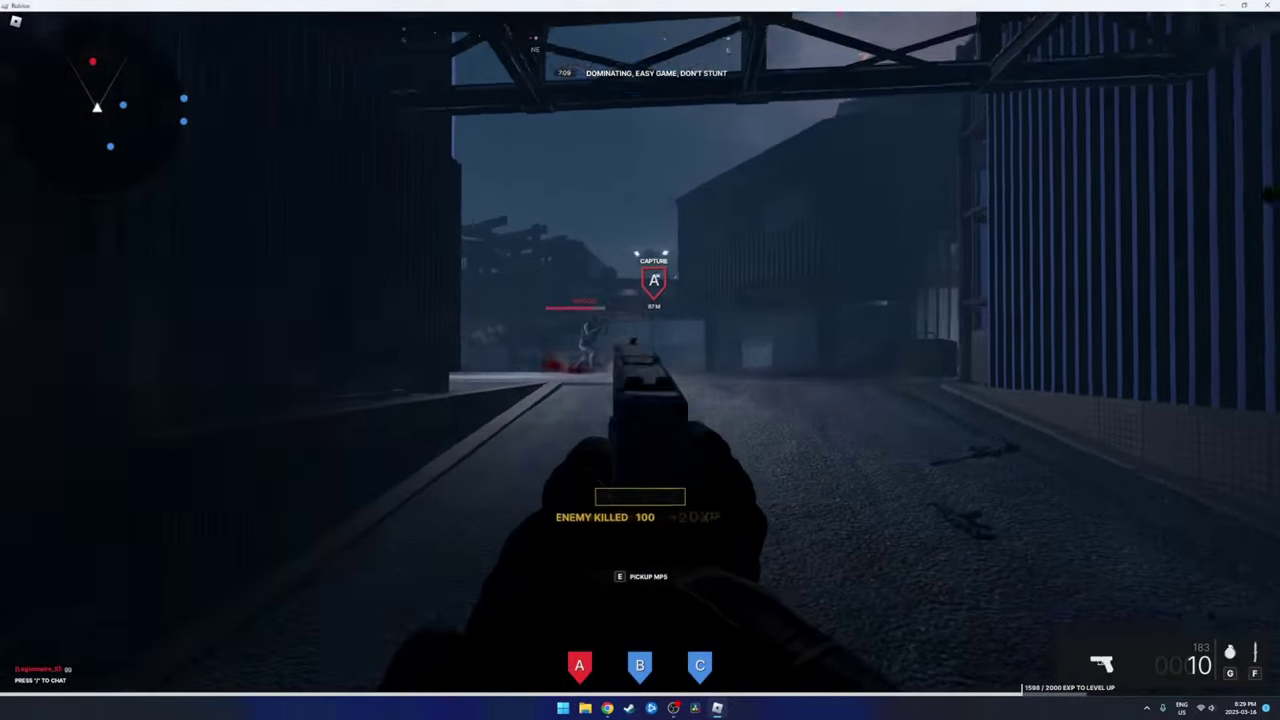
click(640, 360)
Switch back to the SMG, score a headshot kill, and reload
key(1)
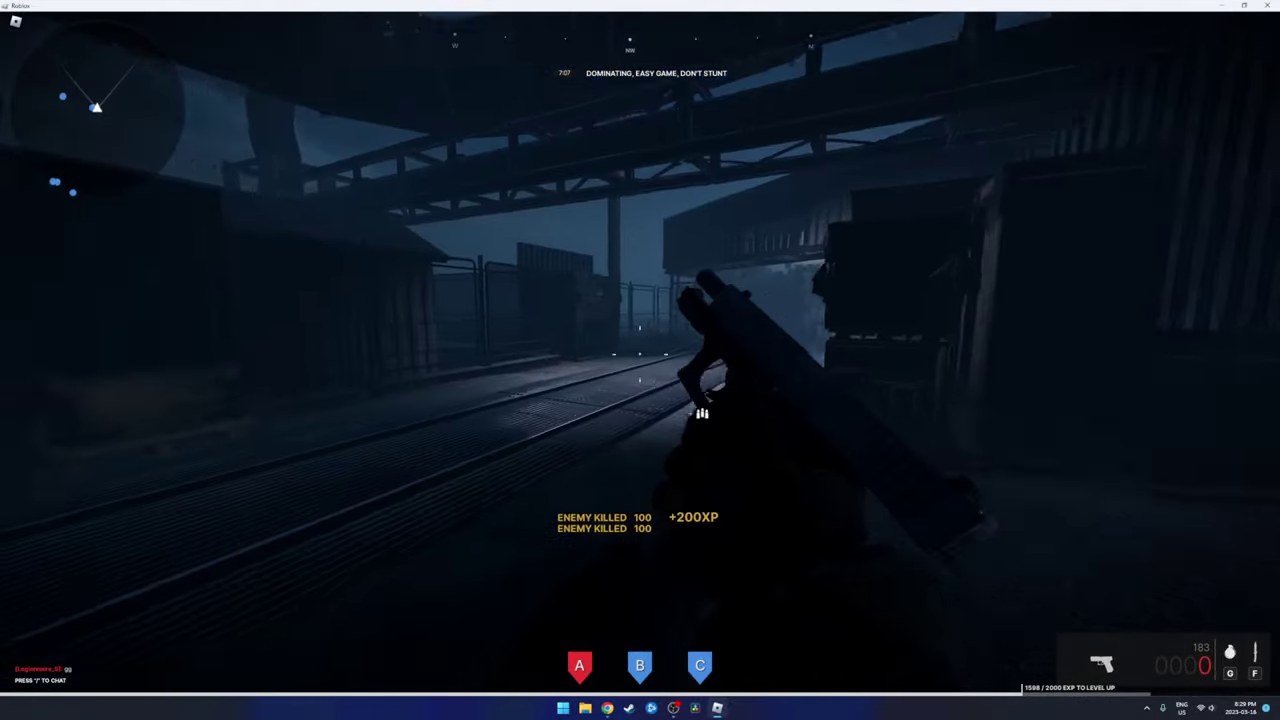
right_click(640, 360)
click(640, 360)
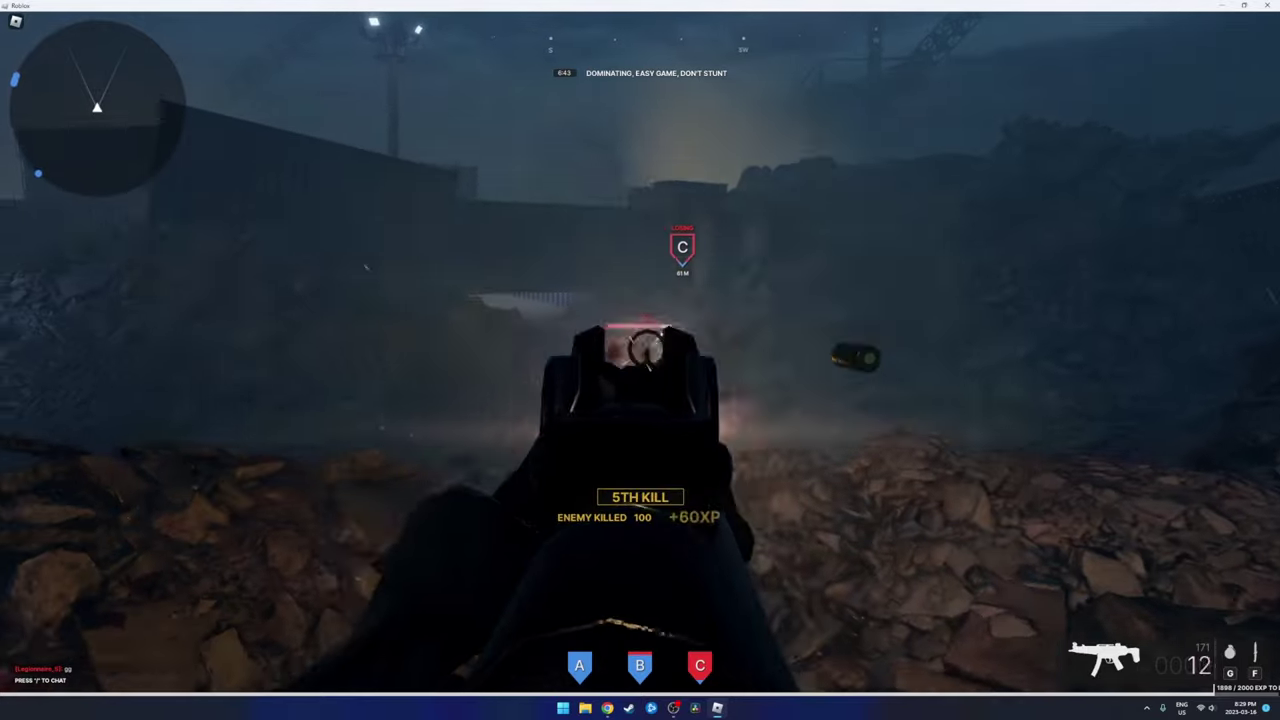
click(640, 360)
right_click(640, 360)
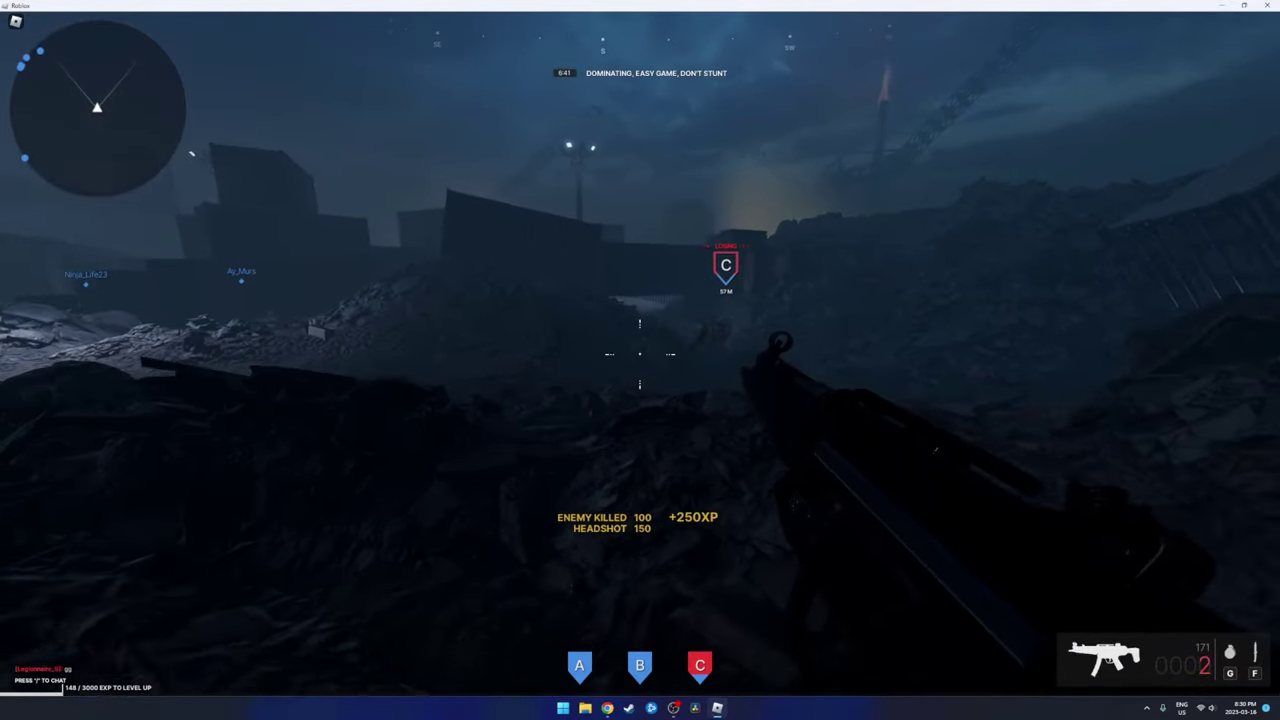
key(r)
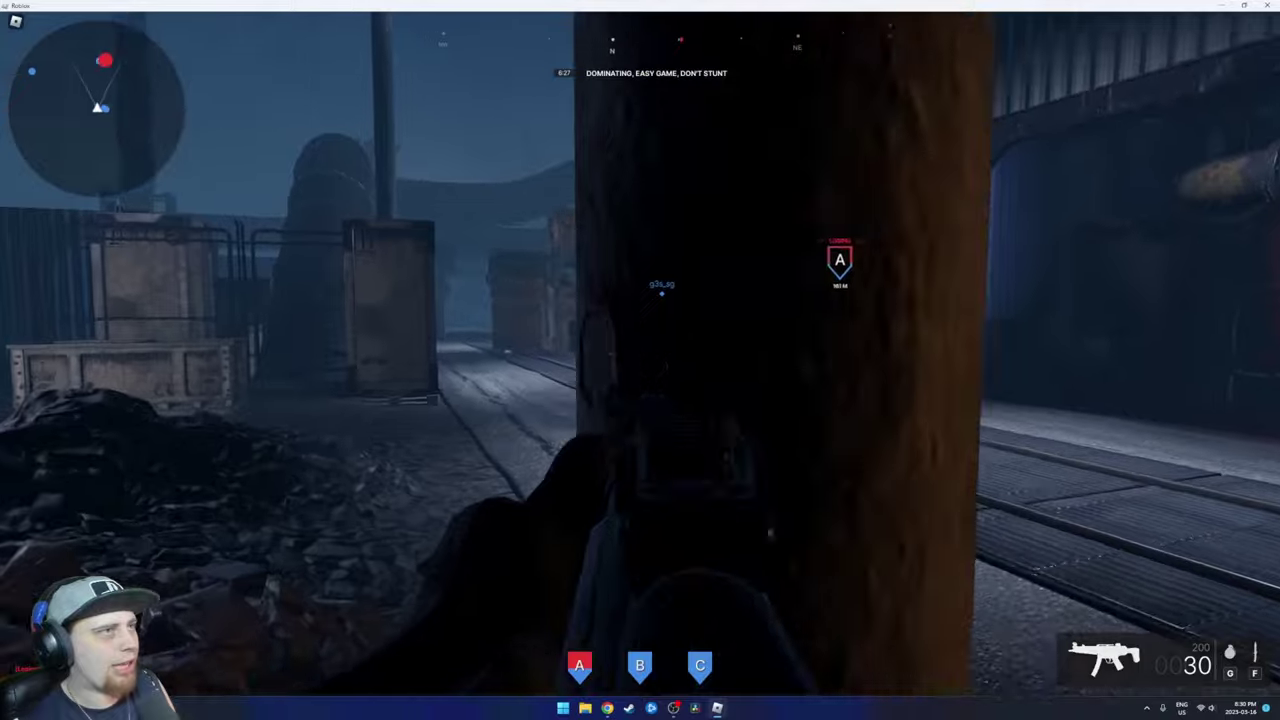
Kill an enemy near objective A, then sprint to crate cover and keep firing
right_click(640, 360)
click(640, 360)
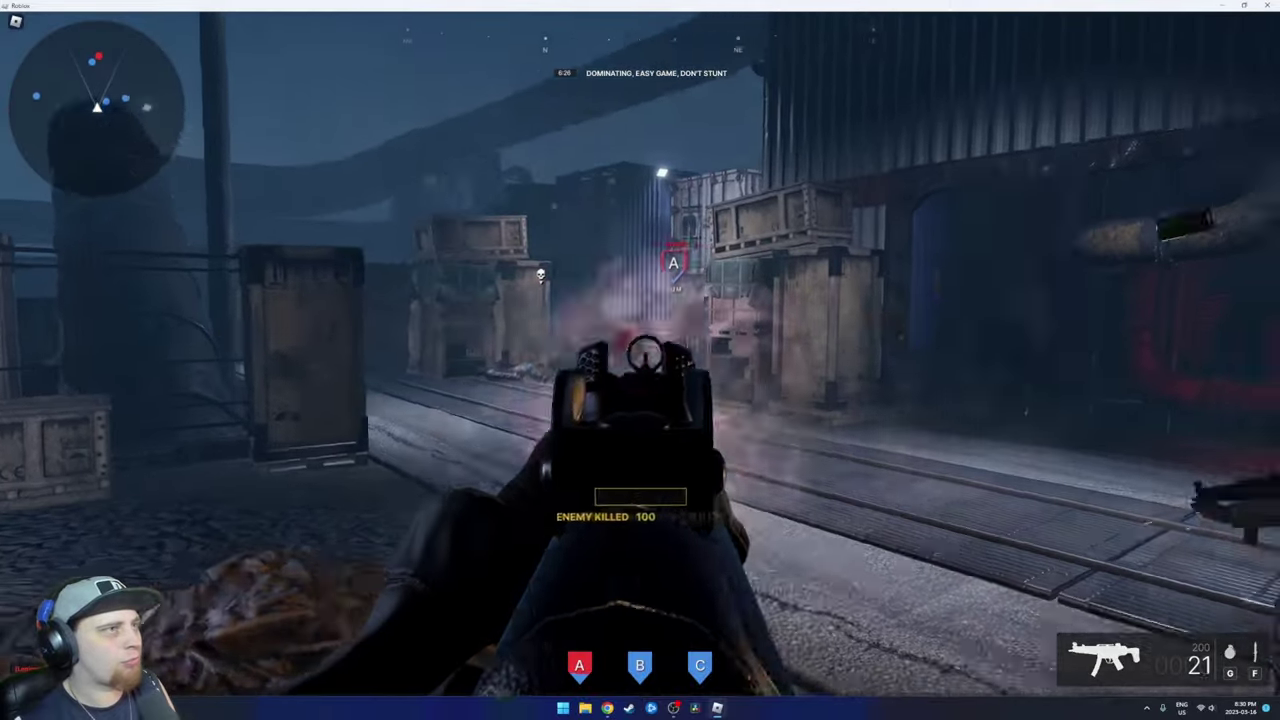
key(r)
right_click(640, 360)
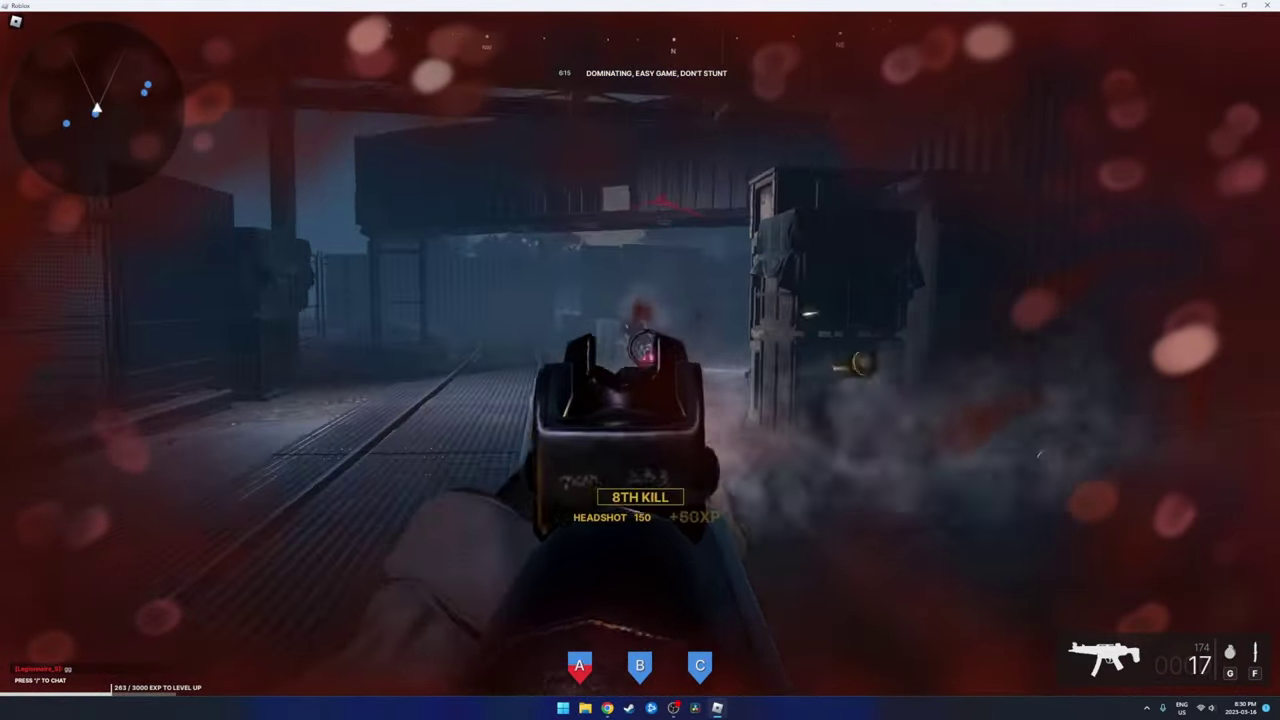
key(shift+w)
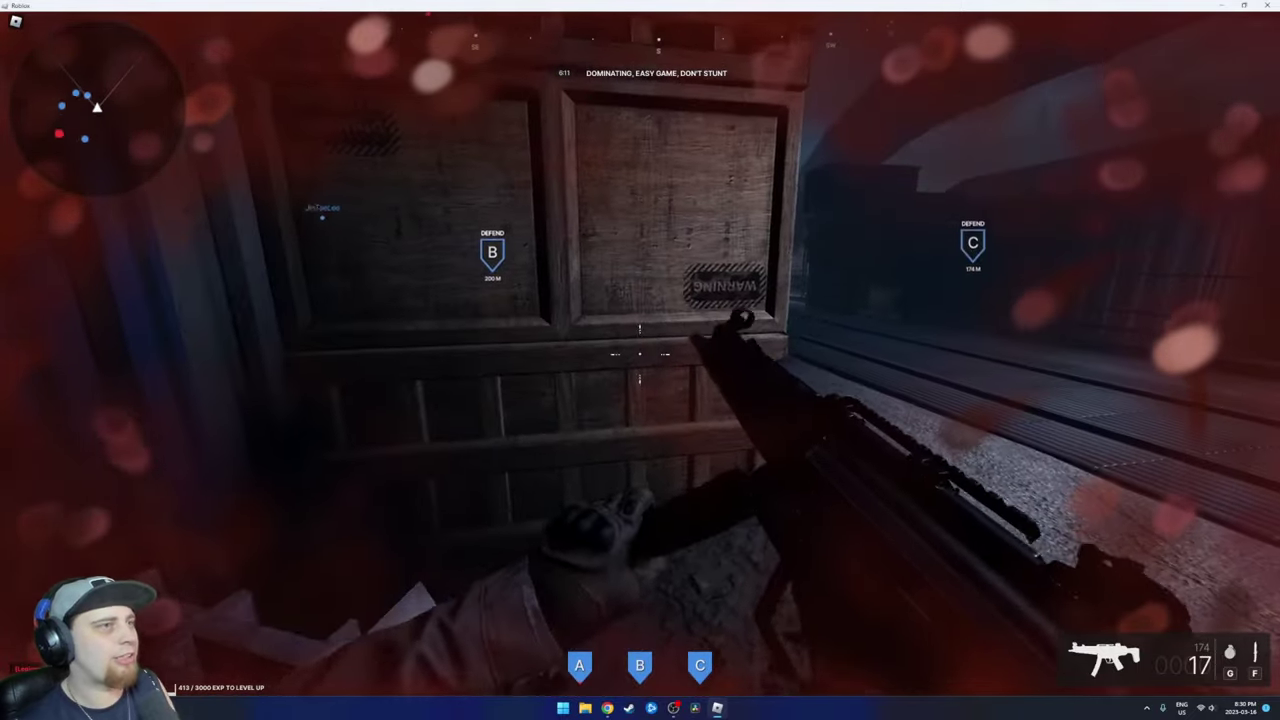
key(r)
right_click(640, 360)
click(640, 360)
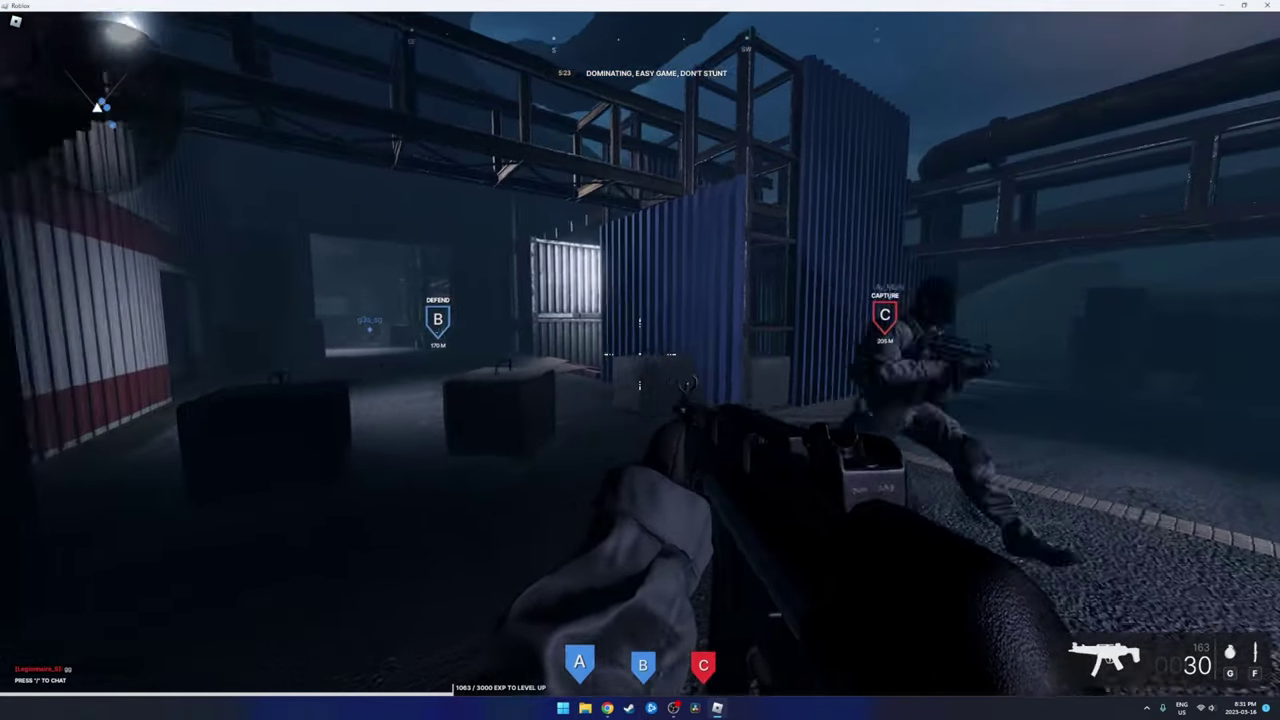
Move out of the containers toward objective B and fire at enemy soldiers
key(w)
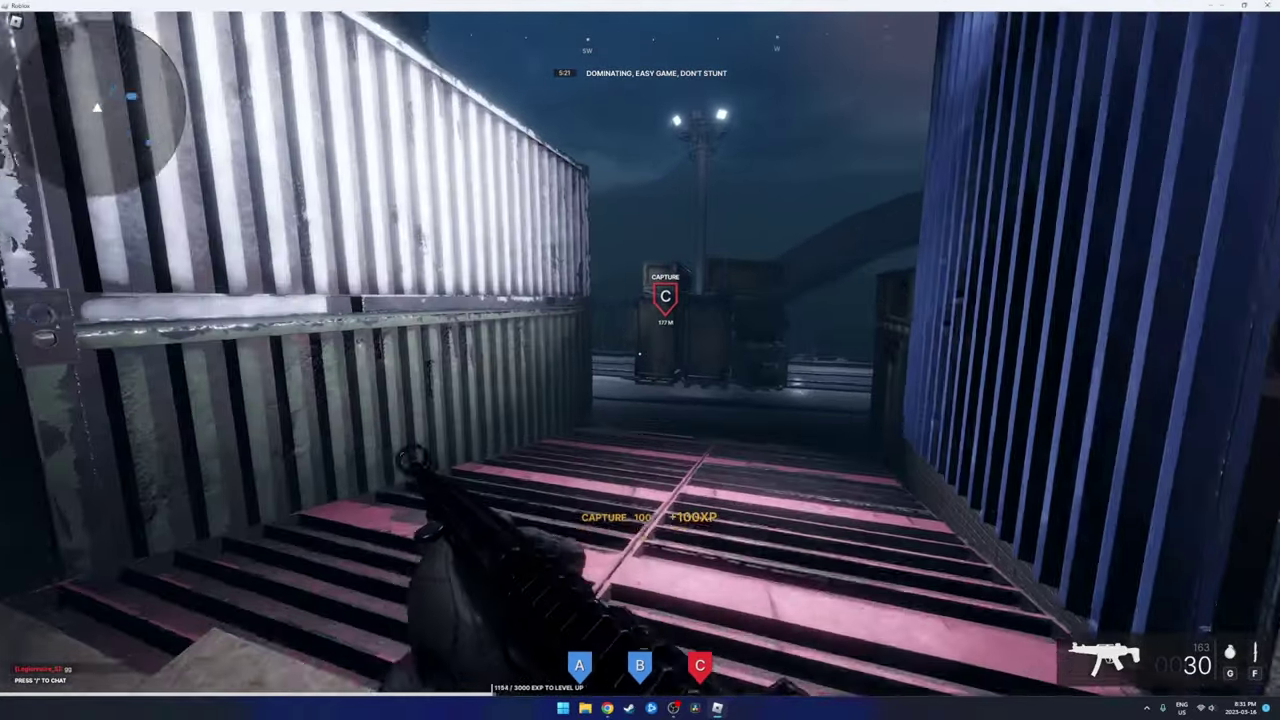
key(w)
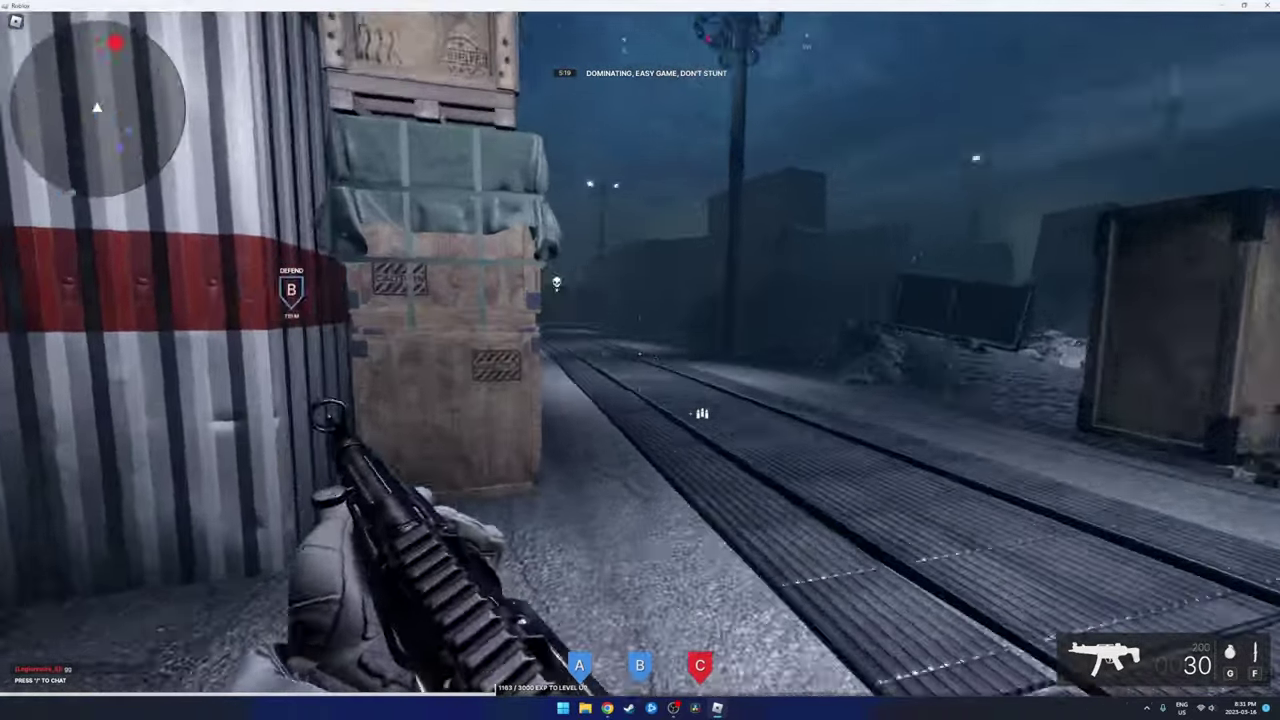
key(w)
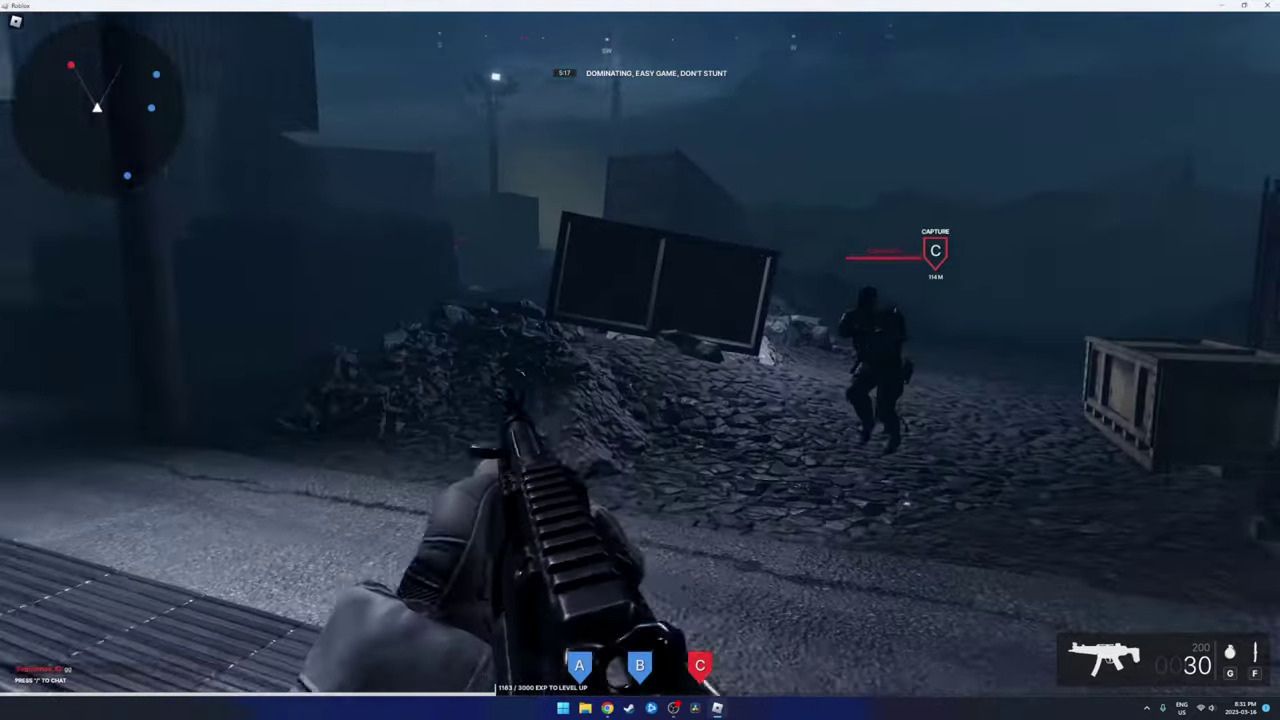
click(640, 360)
click(640, 360)
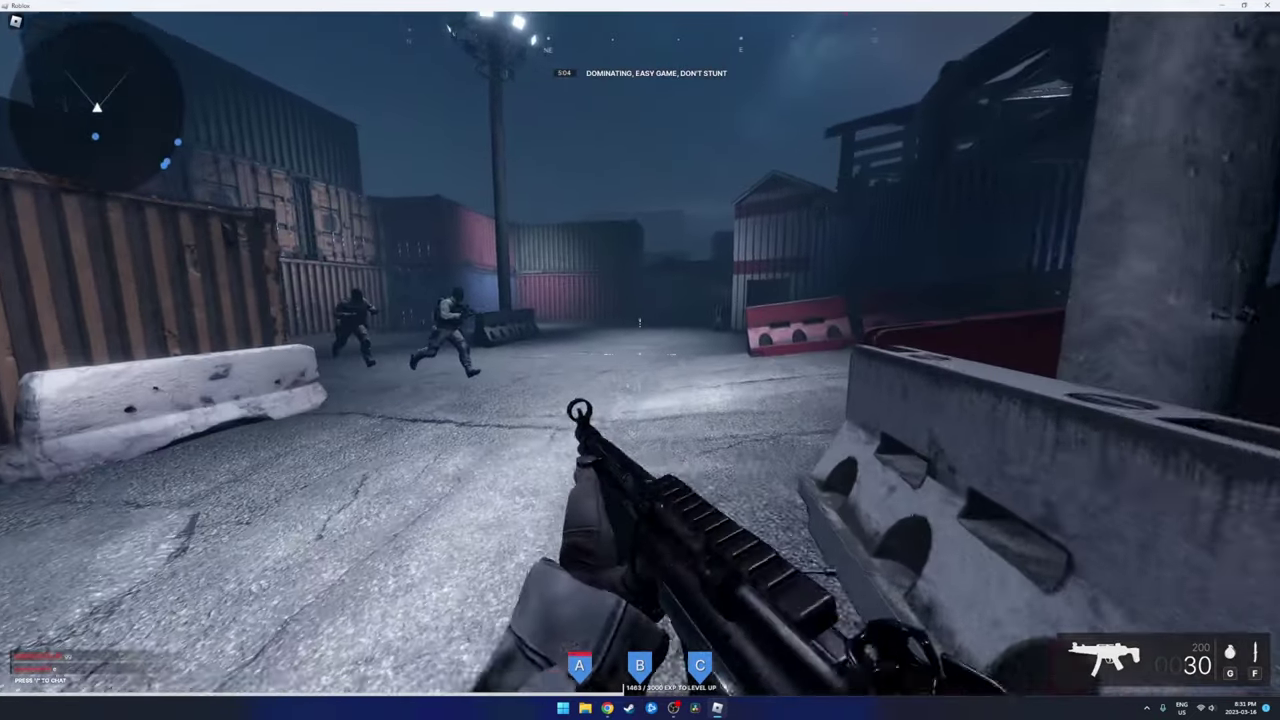
Secure a kill on running enemies, swap to pistol and back, reload the MP5, and fire
right_click(640, 360)
click(640, 360)
click(640, 360)
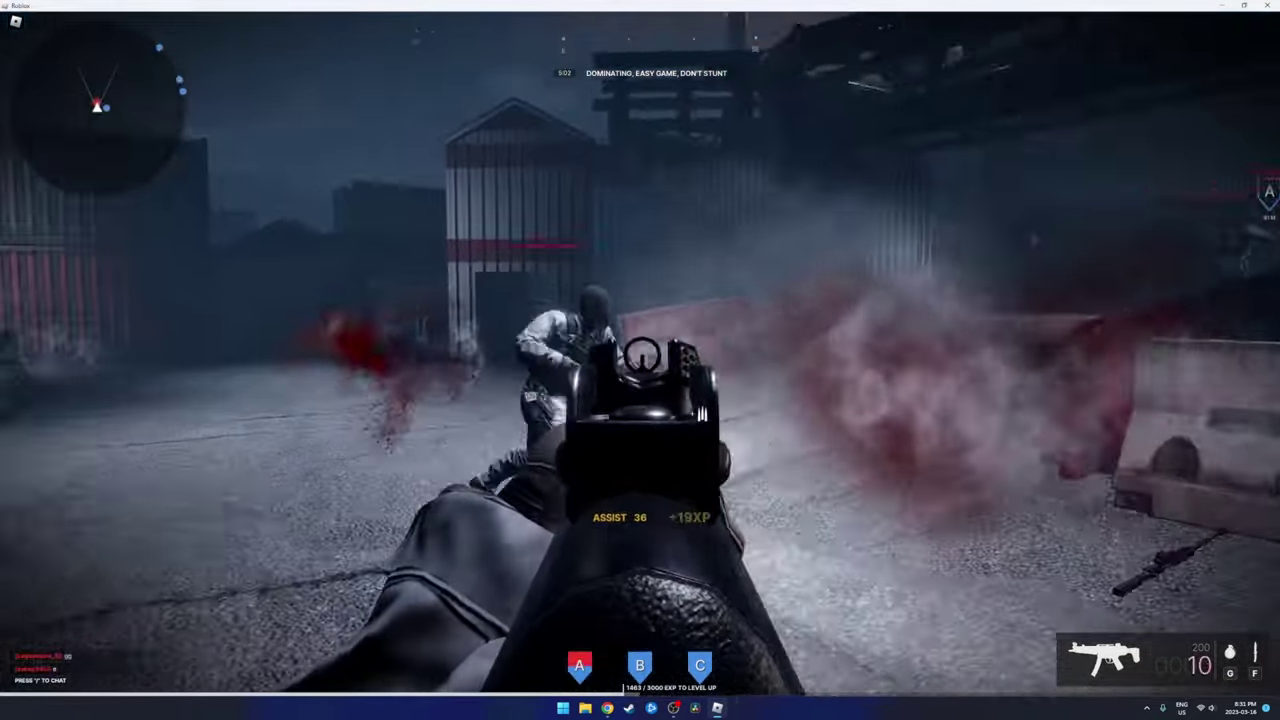
click(640, 360)
key(2)
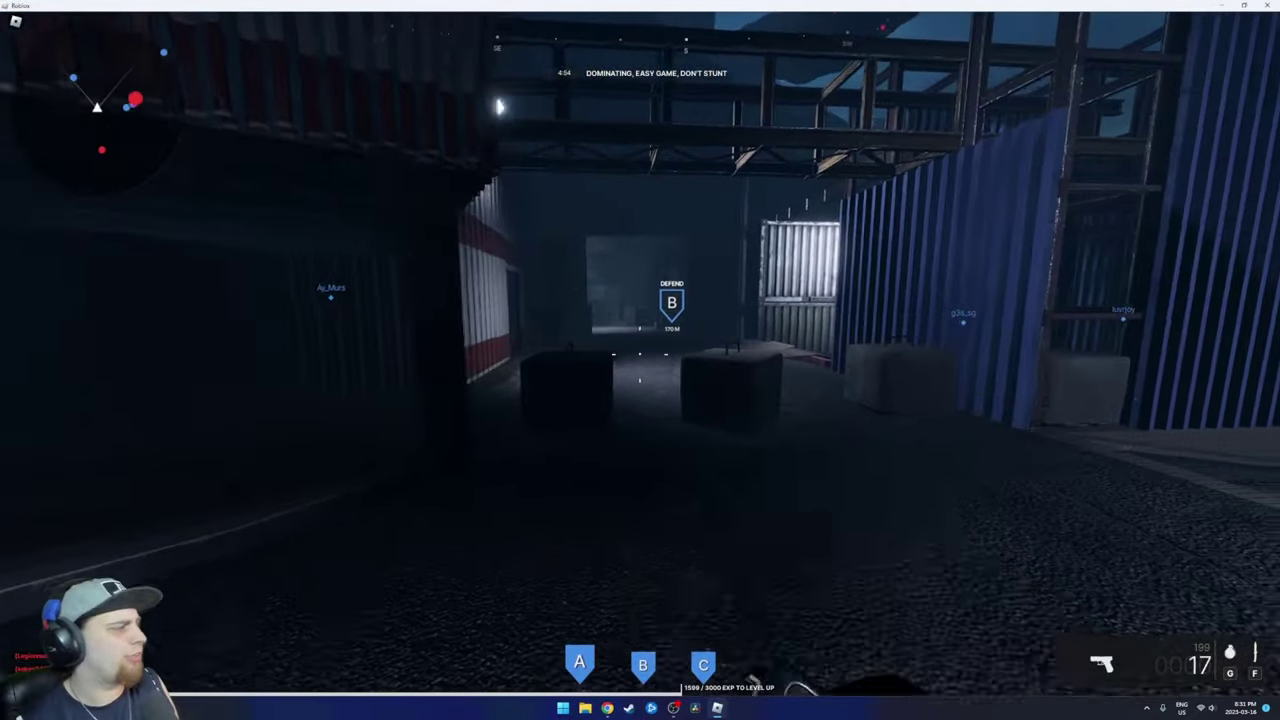
key(1)
key(r)
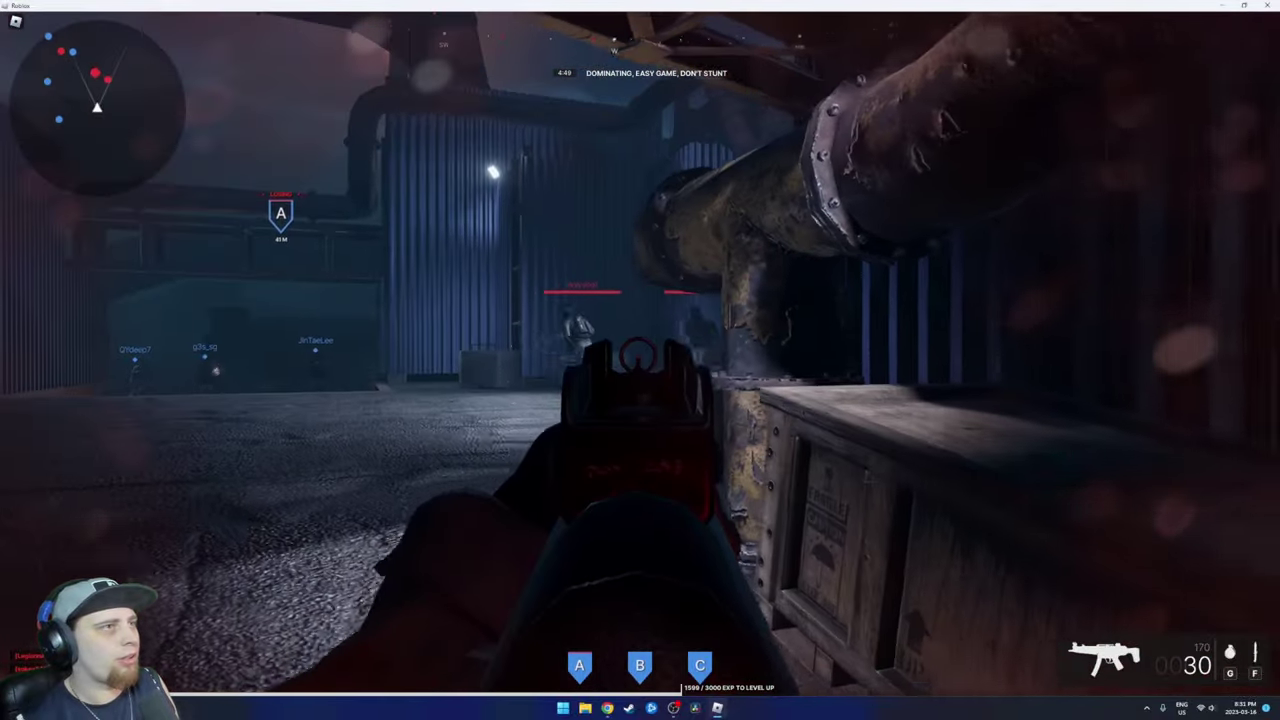
click(640, 360)
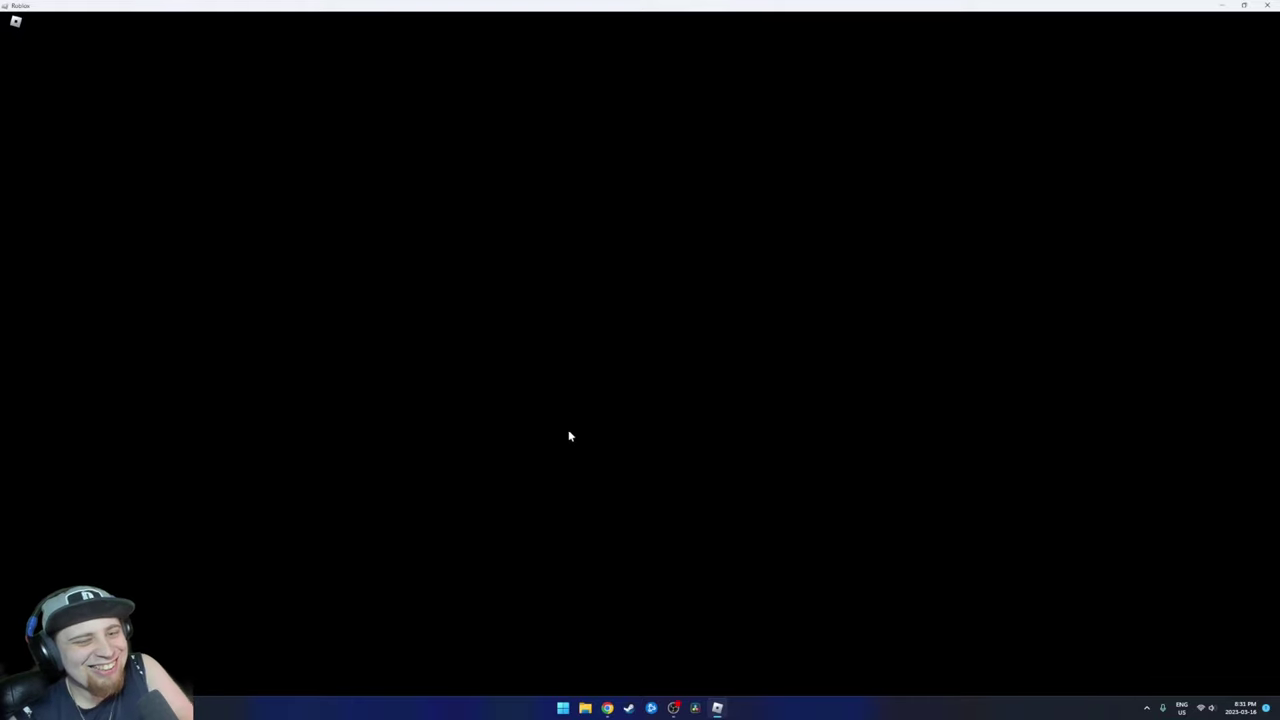
Respawn and fire down the corridor as the match ends 900–294
key(space)
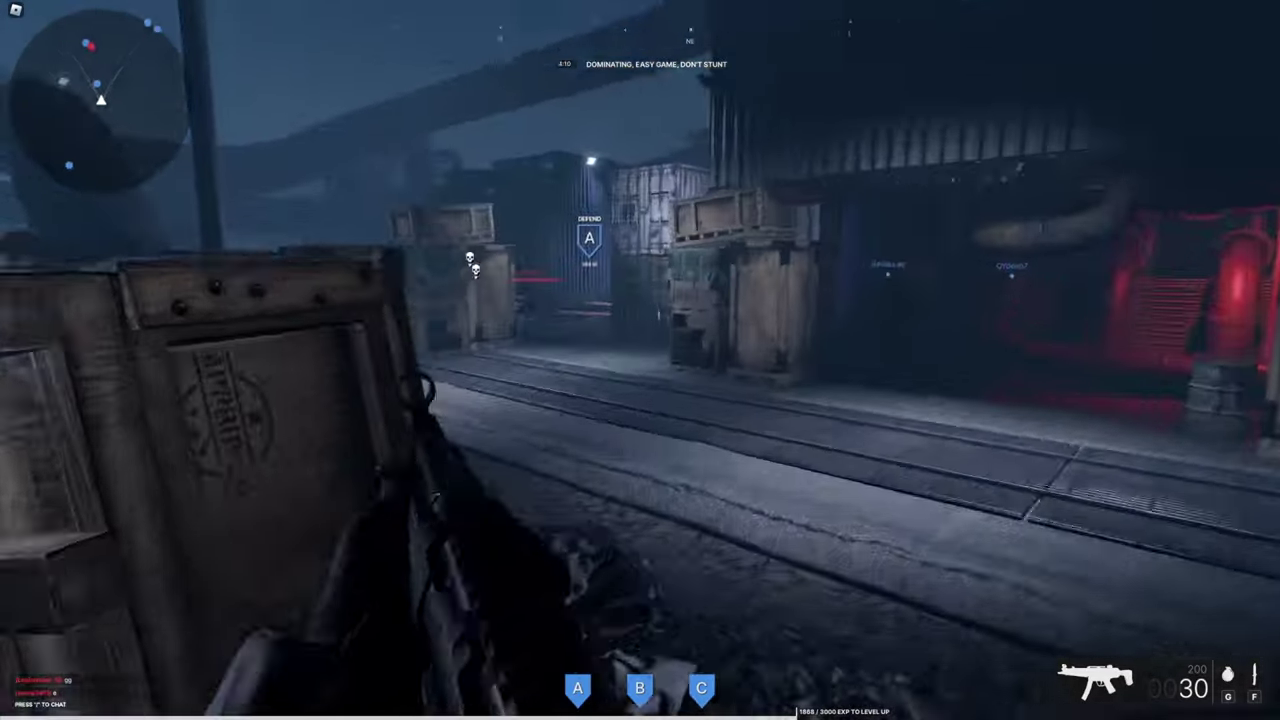
click(640, 360)
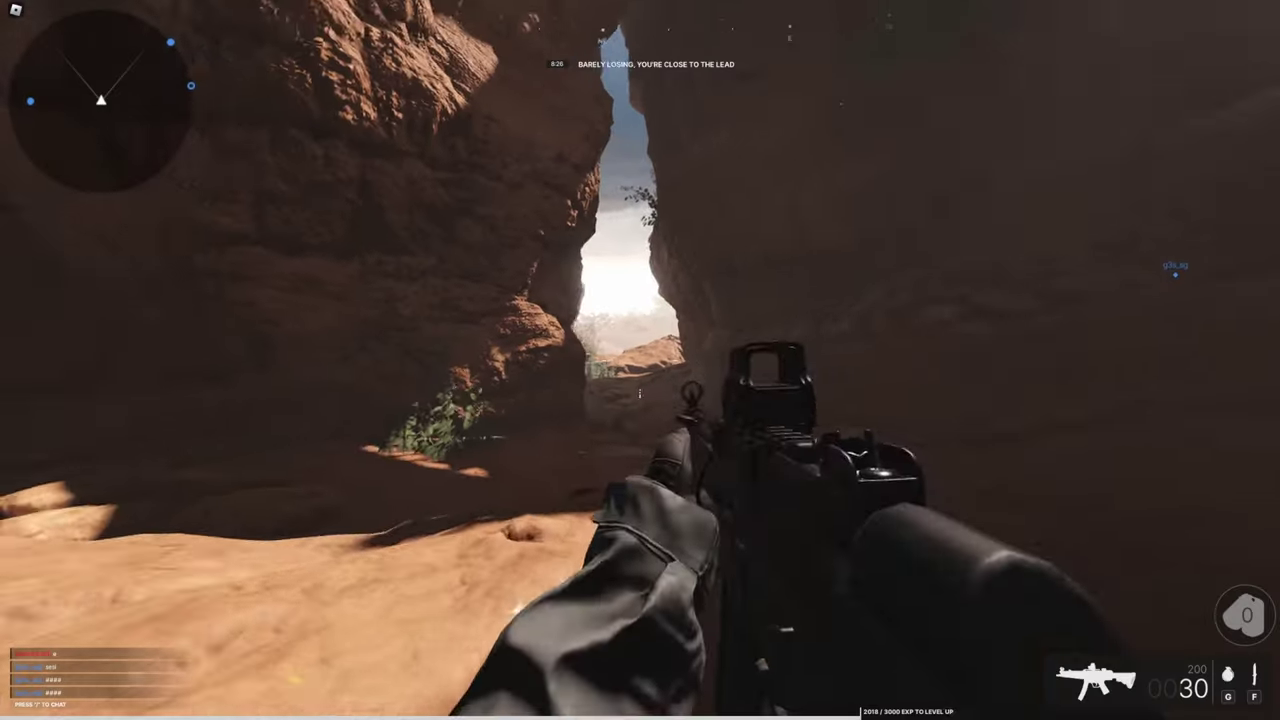
Advance through the cave to the rock arch and score a headshot kill
key(w)
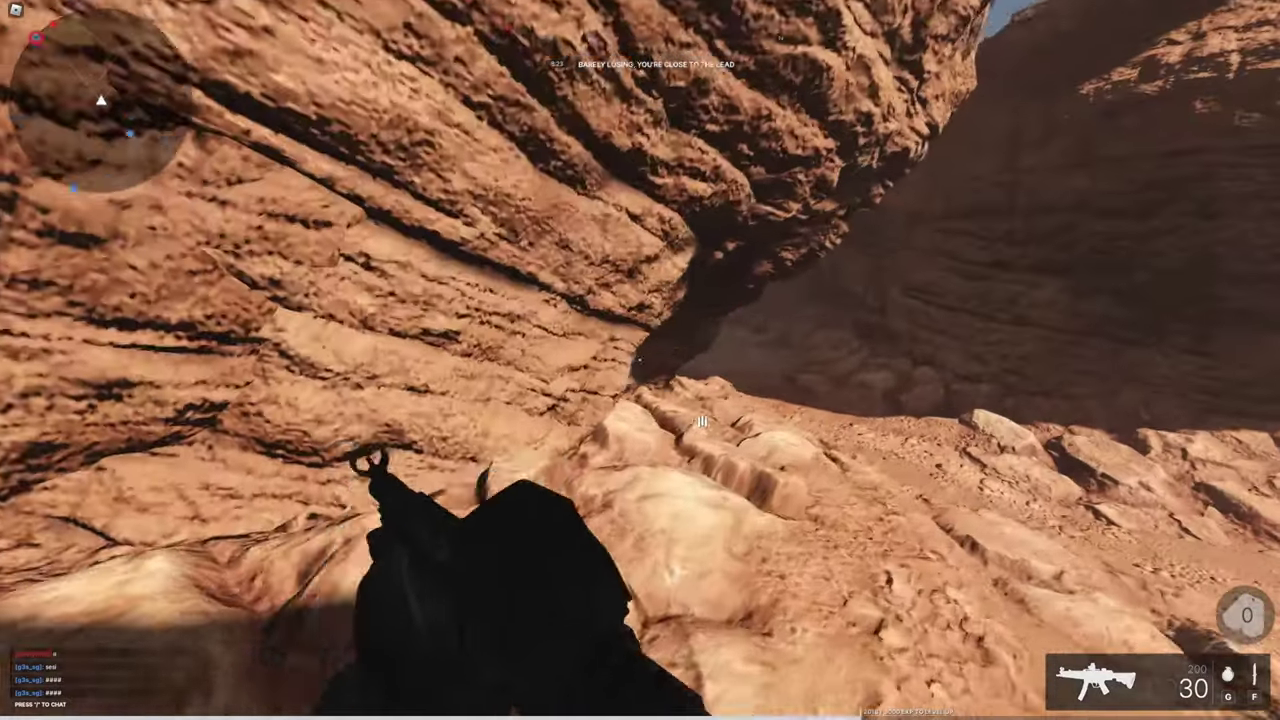
right_click(640, 360)
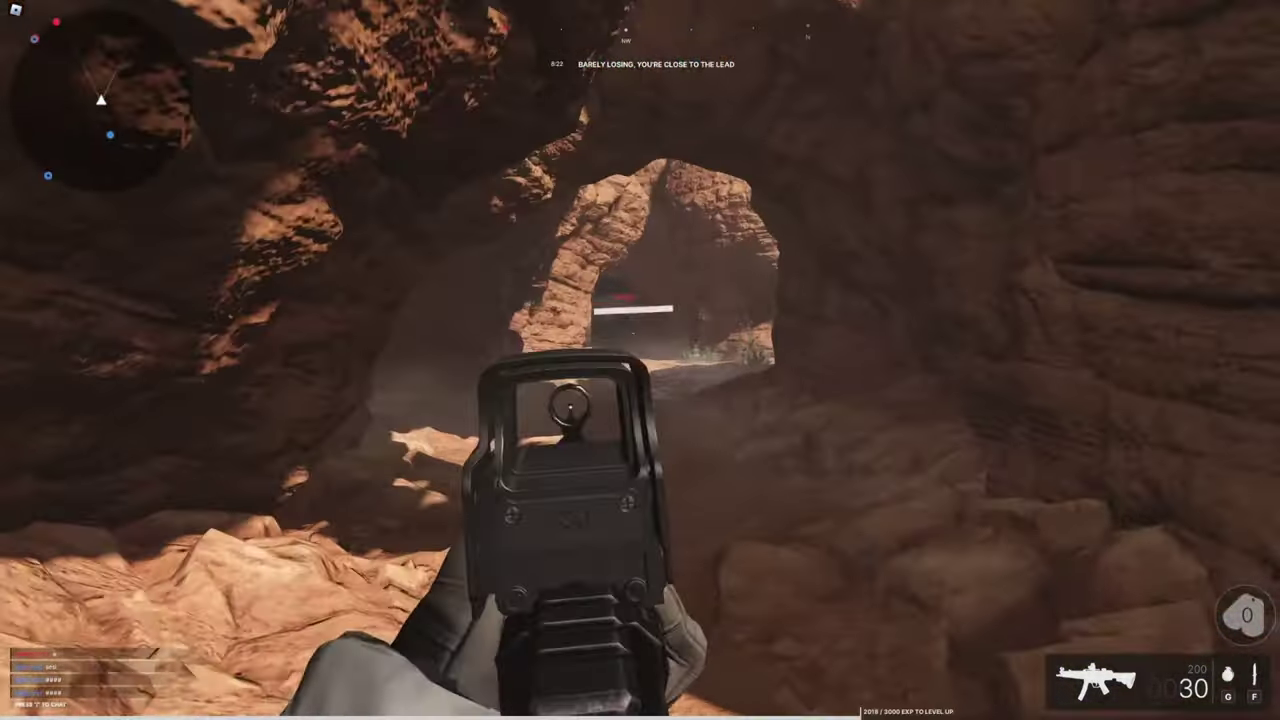
key(w)
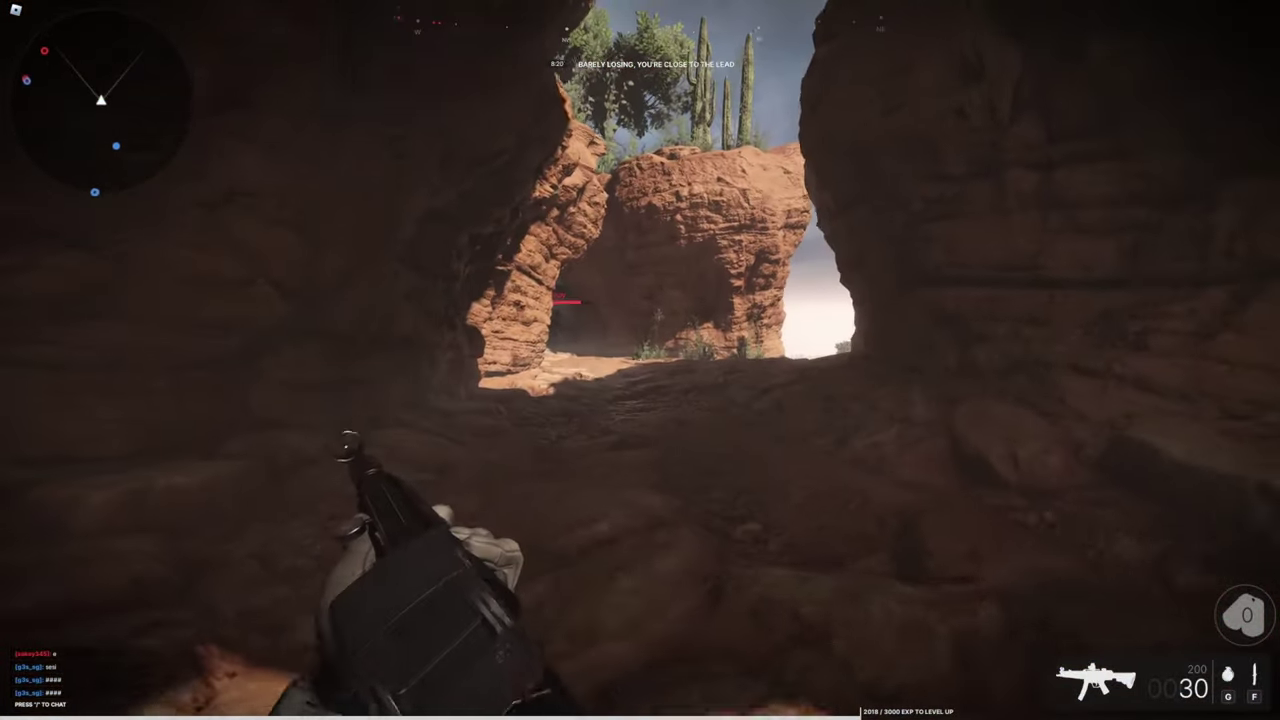
right_click(640, 360)
click(640, 360)
key(w)
key(w)
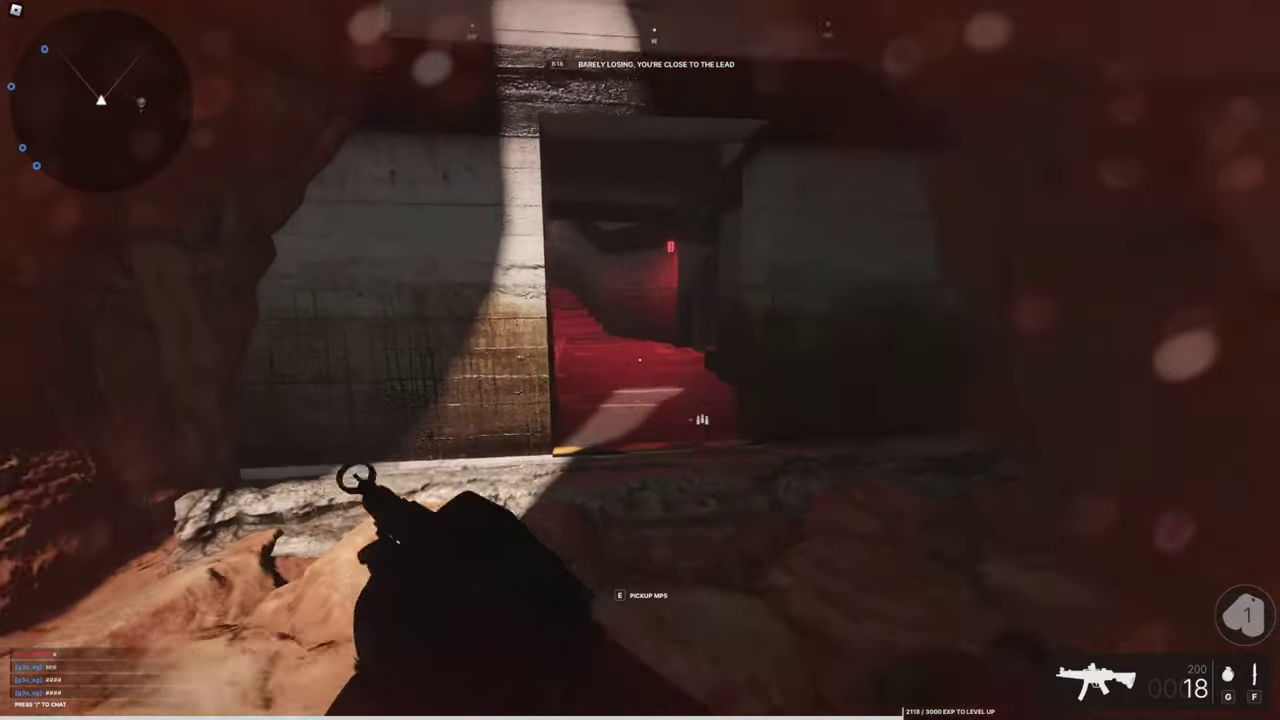
right_click(640, 360)
click(640, 360)
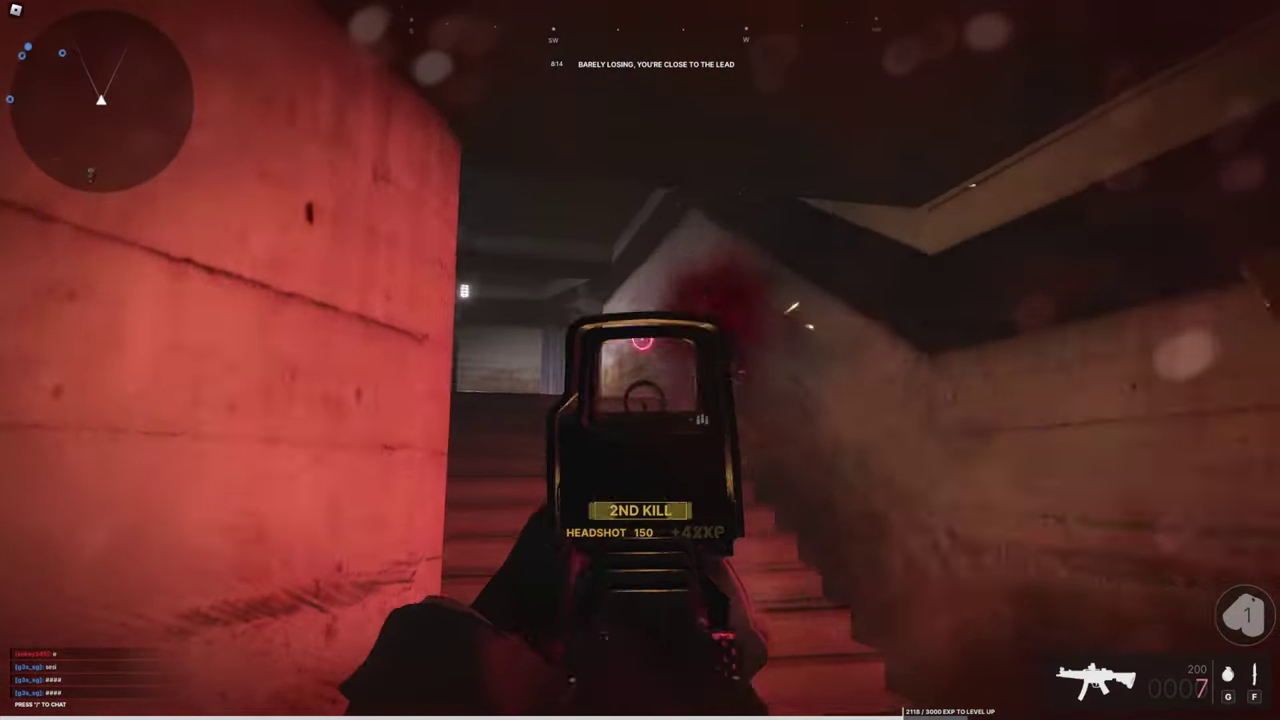
Reload and move to the red-lit stairs, killing enemies on the stairs
key(d)
key(r)
key(w)
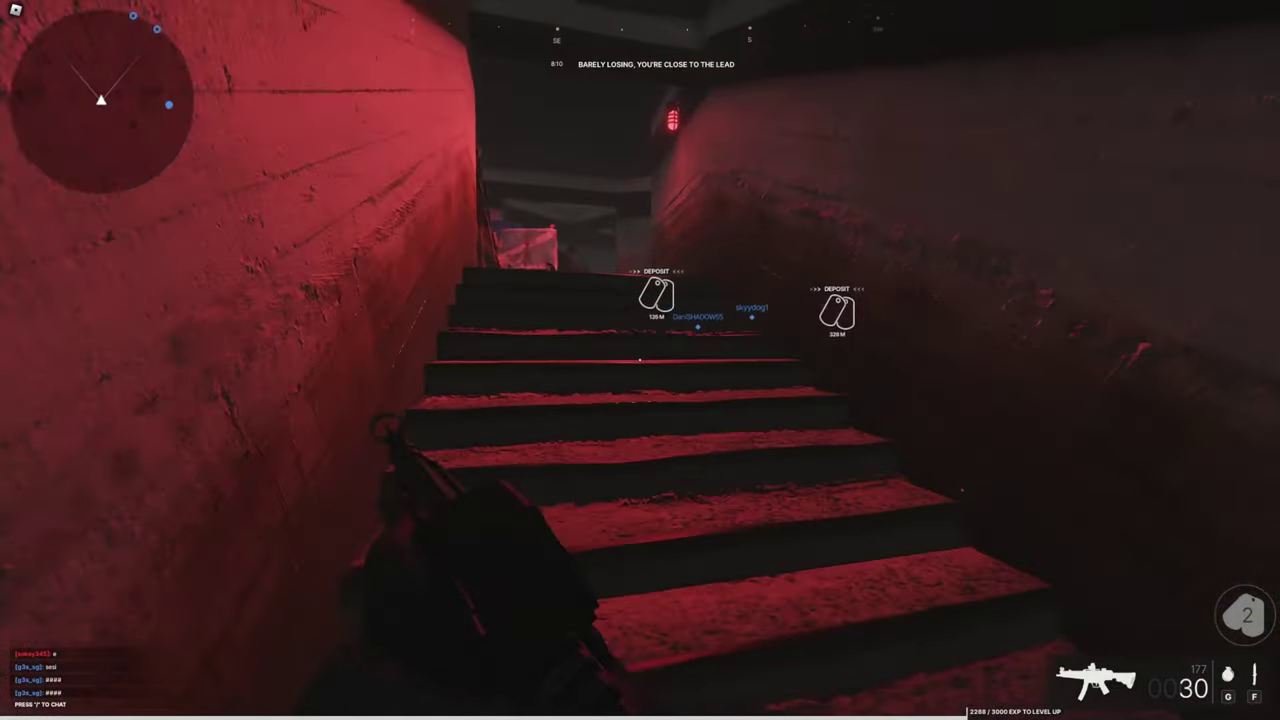
right_click(640, 360)
click(640, 360)
click(640, 360)
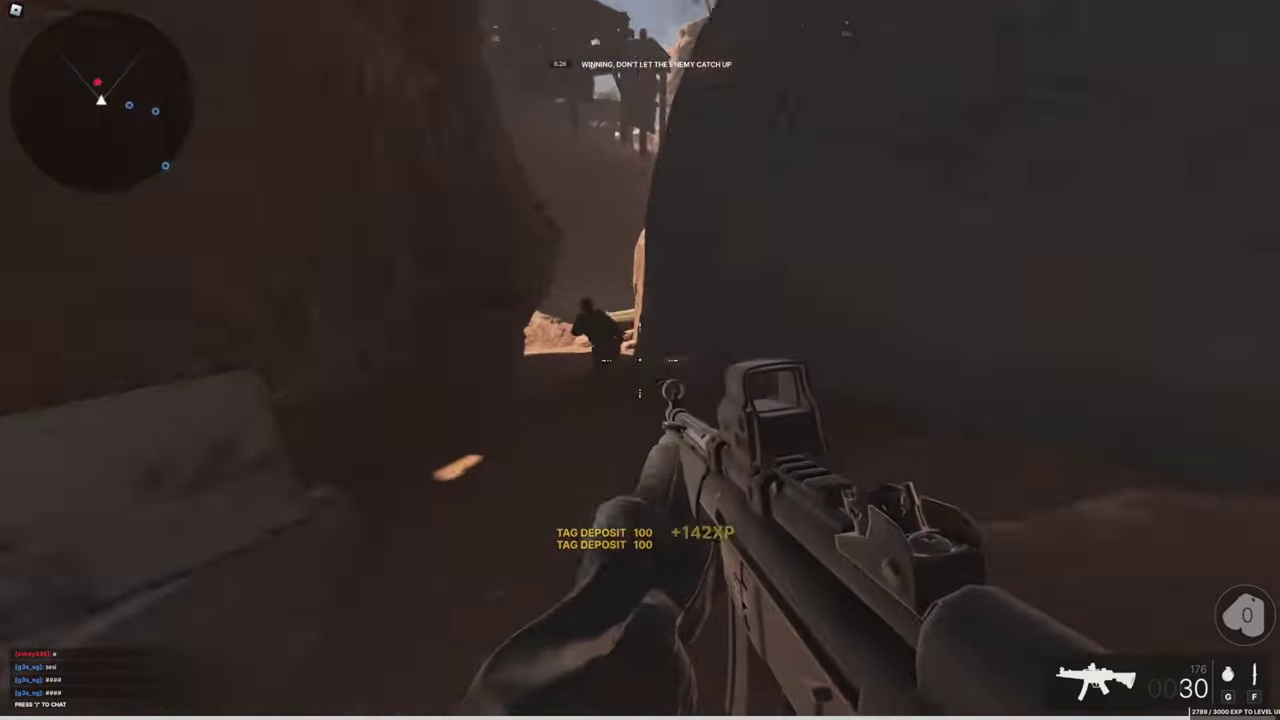
right_click(640, 360)
click(640, 360)
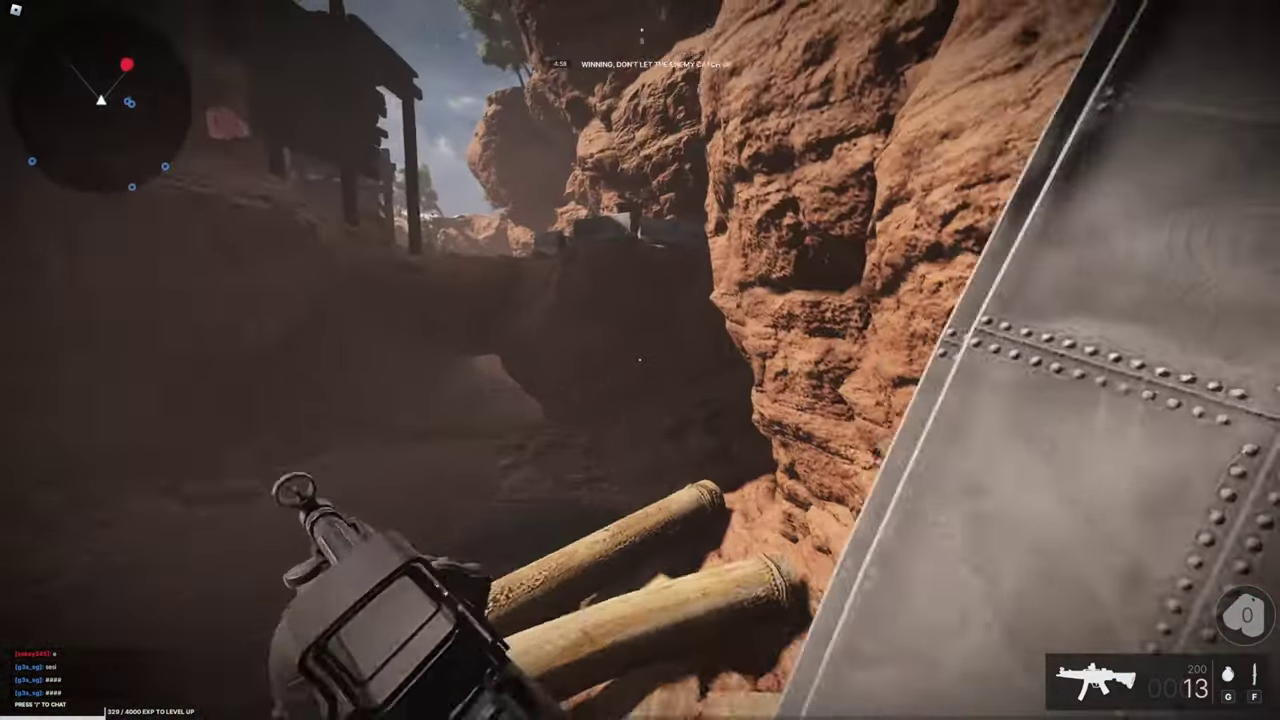
Fight through the rock passage with the rifle, land a pistol headshot, then return to the rifle
click(640, 360)
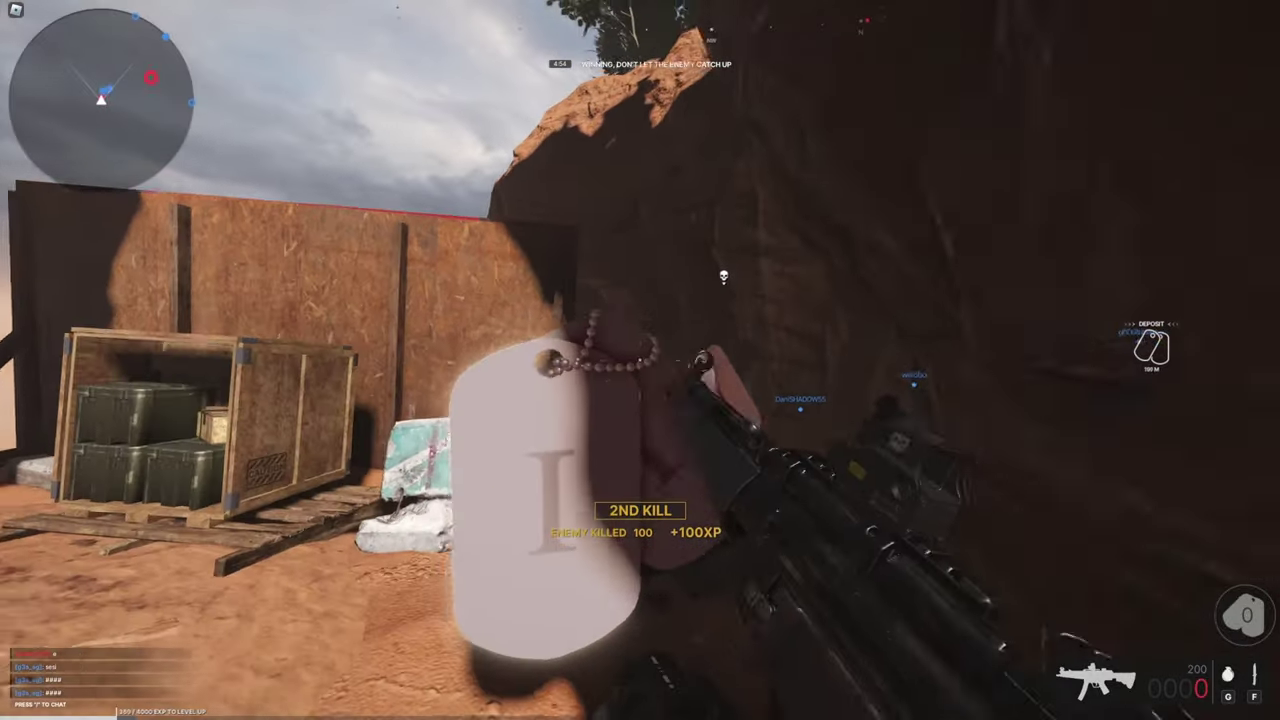
key(r)
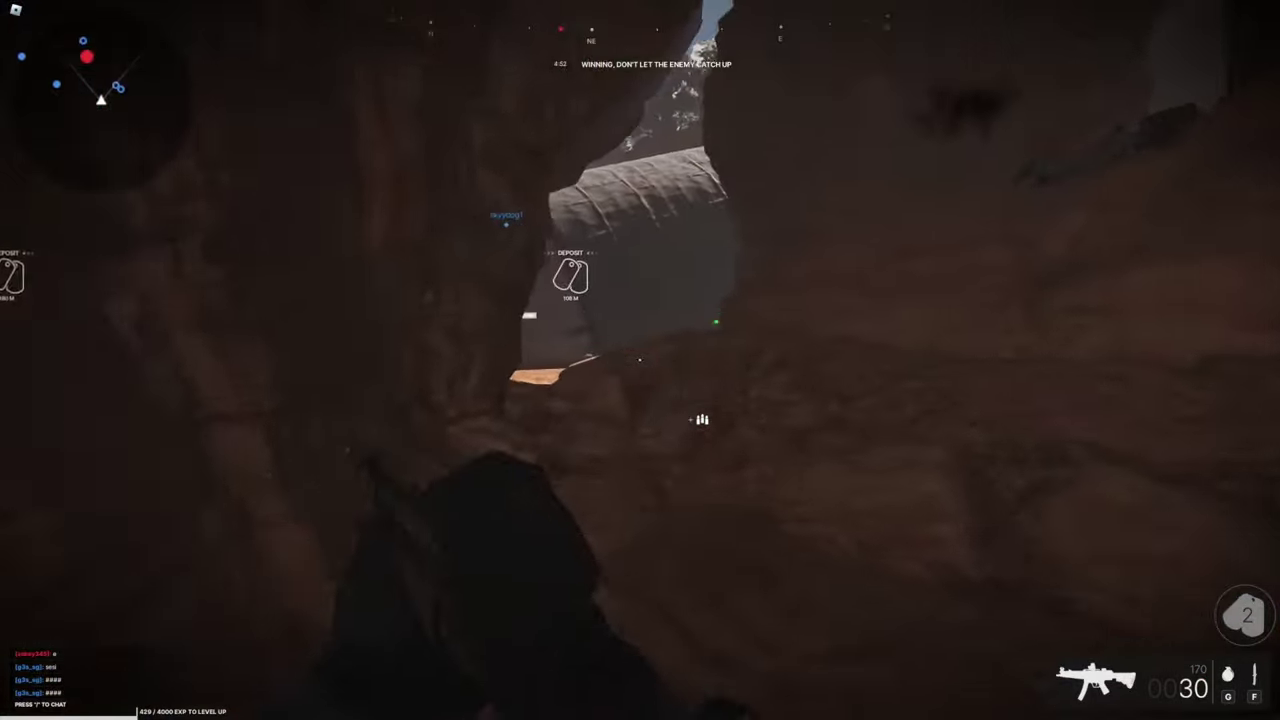
click(640, 360)
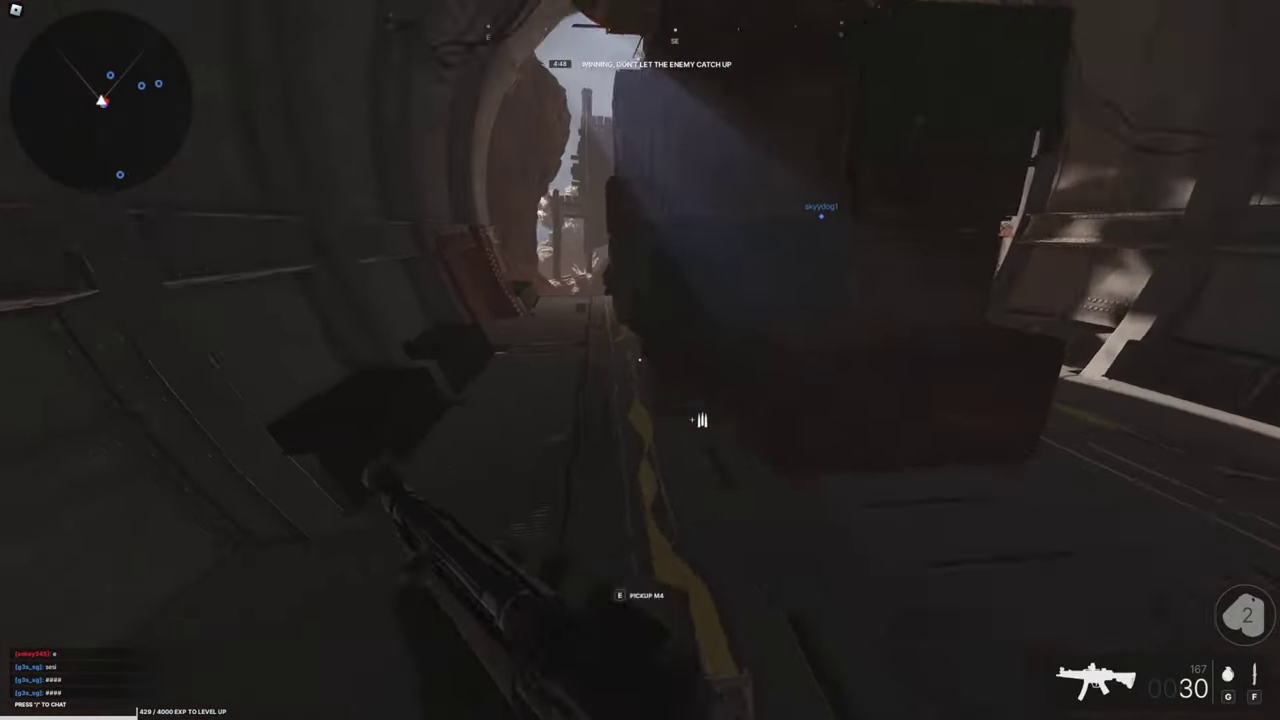
click(640, 360)
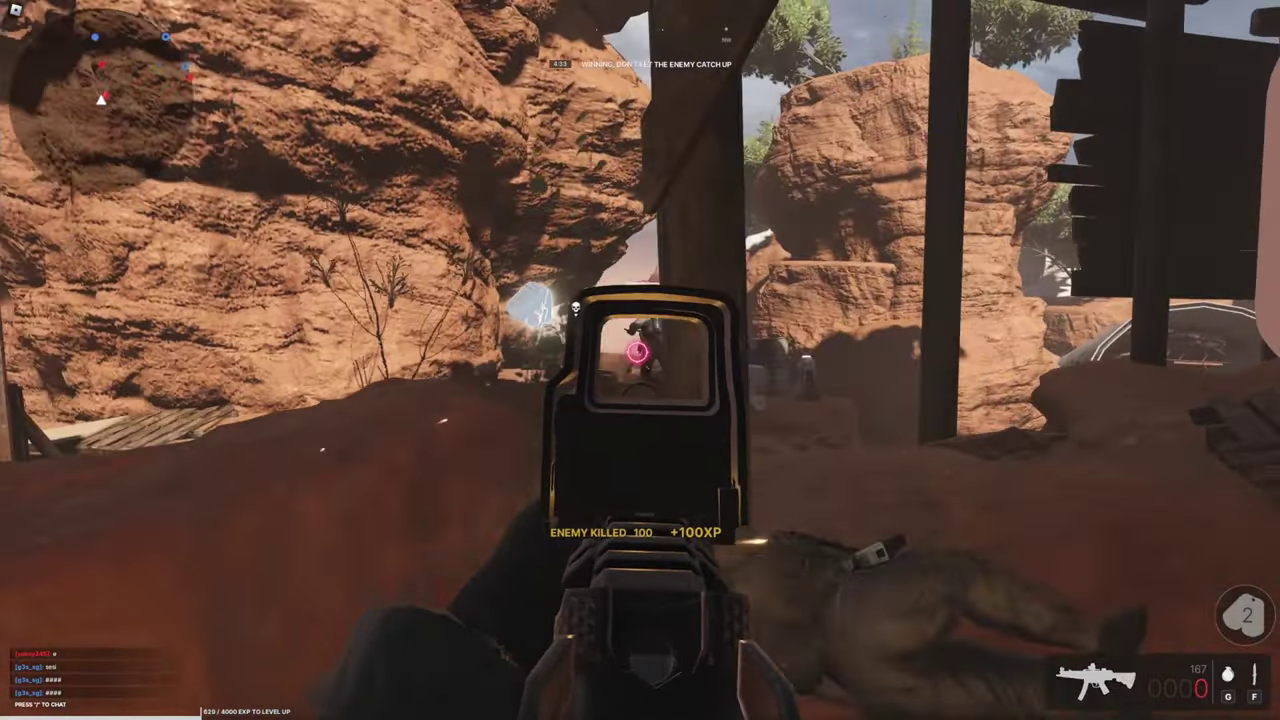
key(r)
click(640, 360)
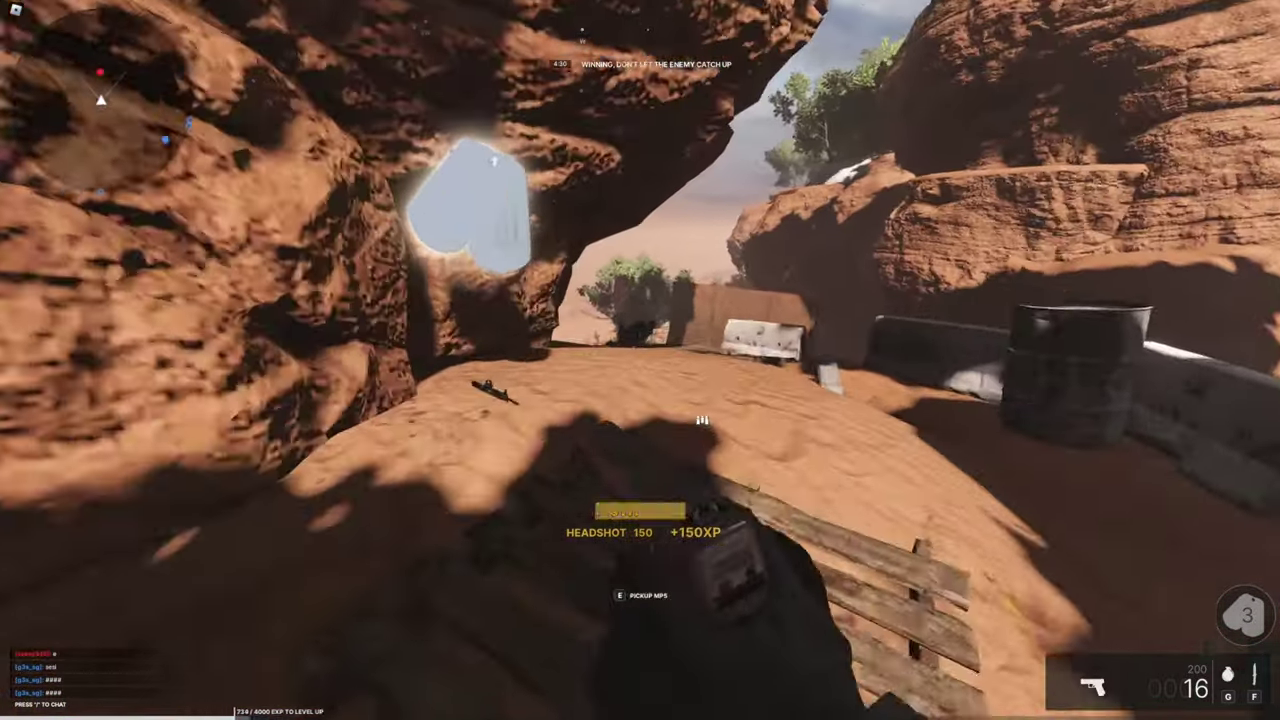
key(1)
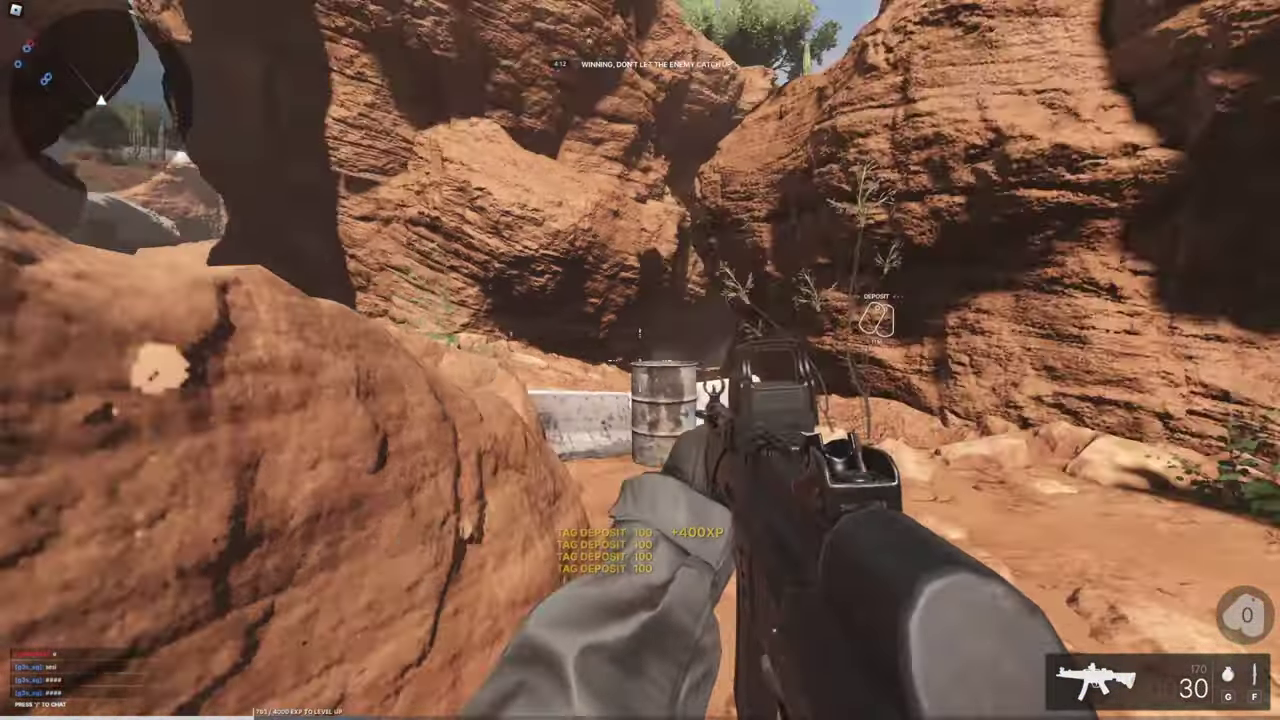
Sprint through the dark canyon and foliage to deposit dog tags, firing at an enemy
right_click(640, 360)
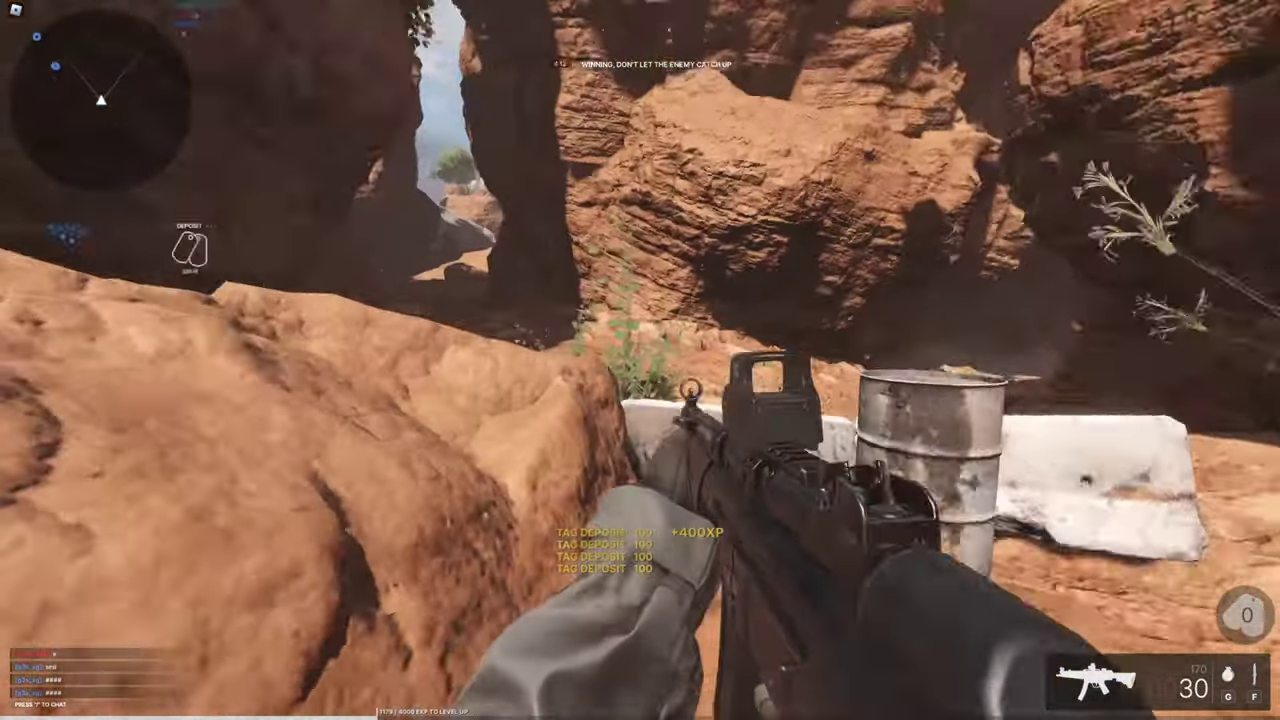
key(shift)
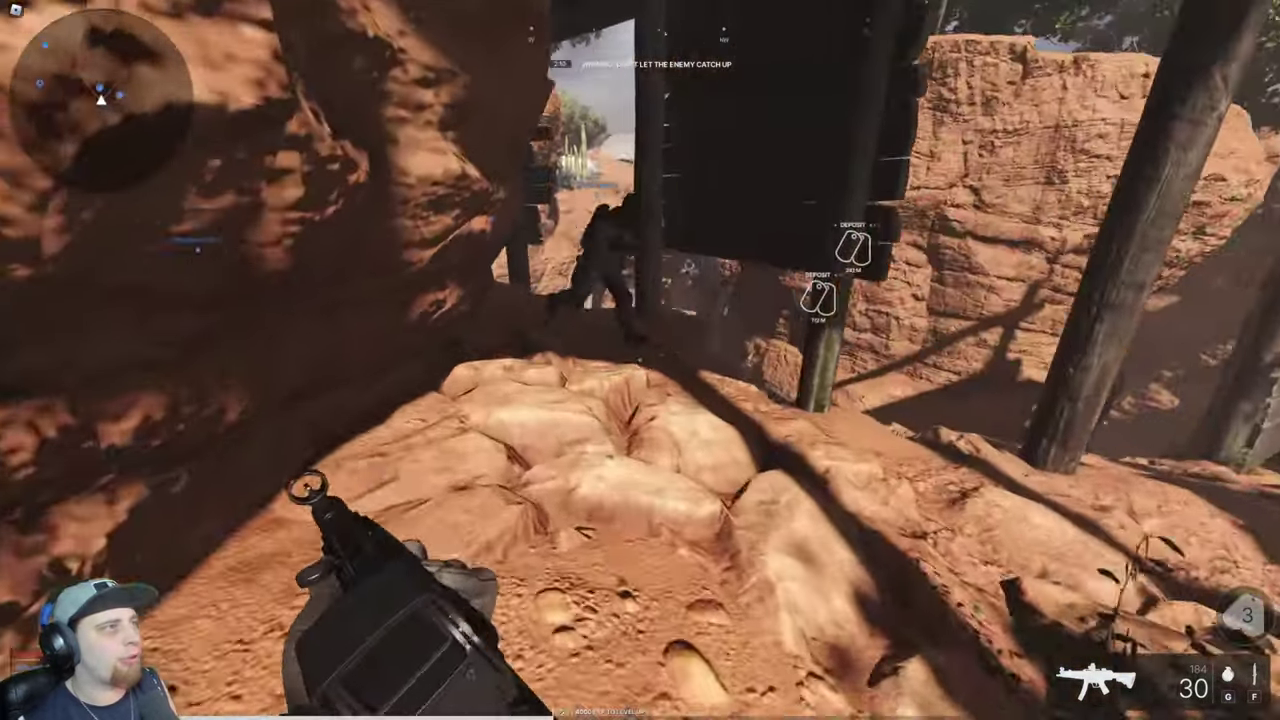
right_click(640, 360)
key(w)
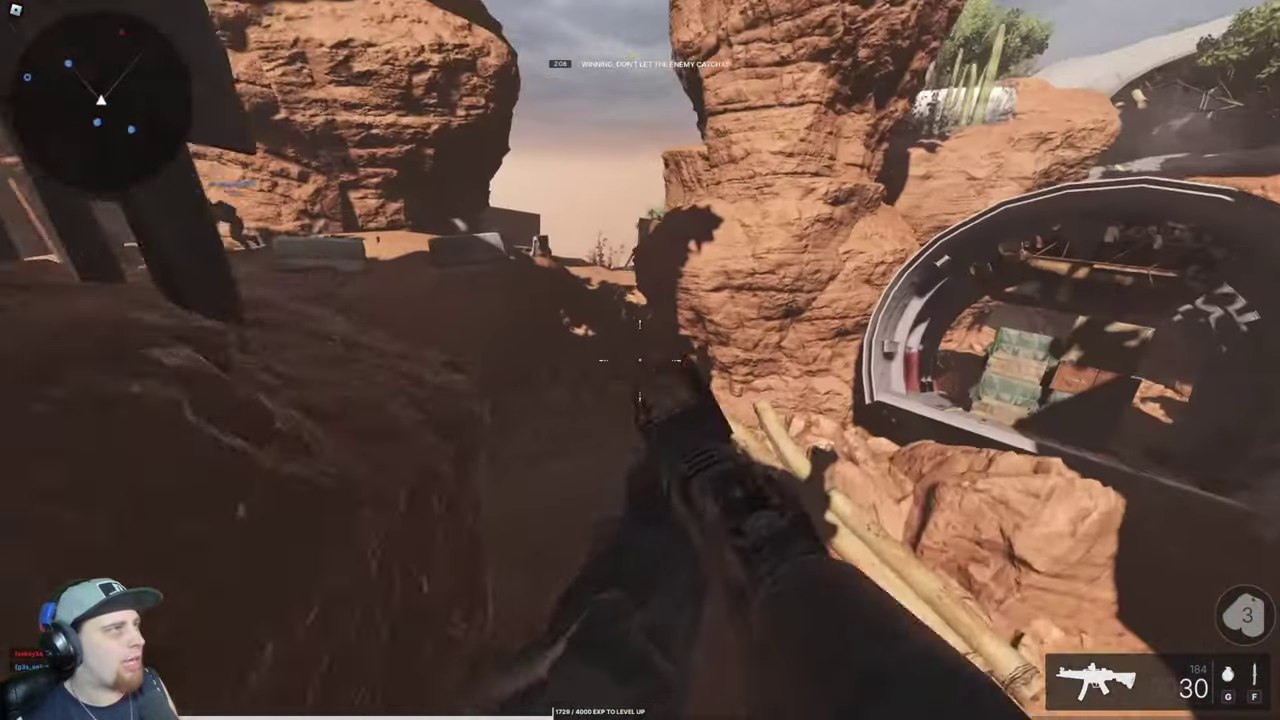
key(w)
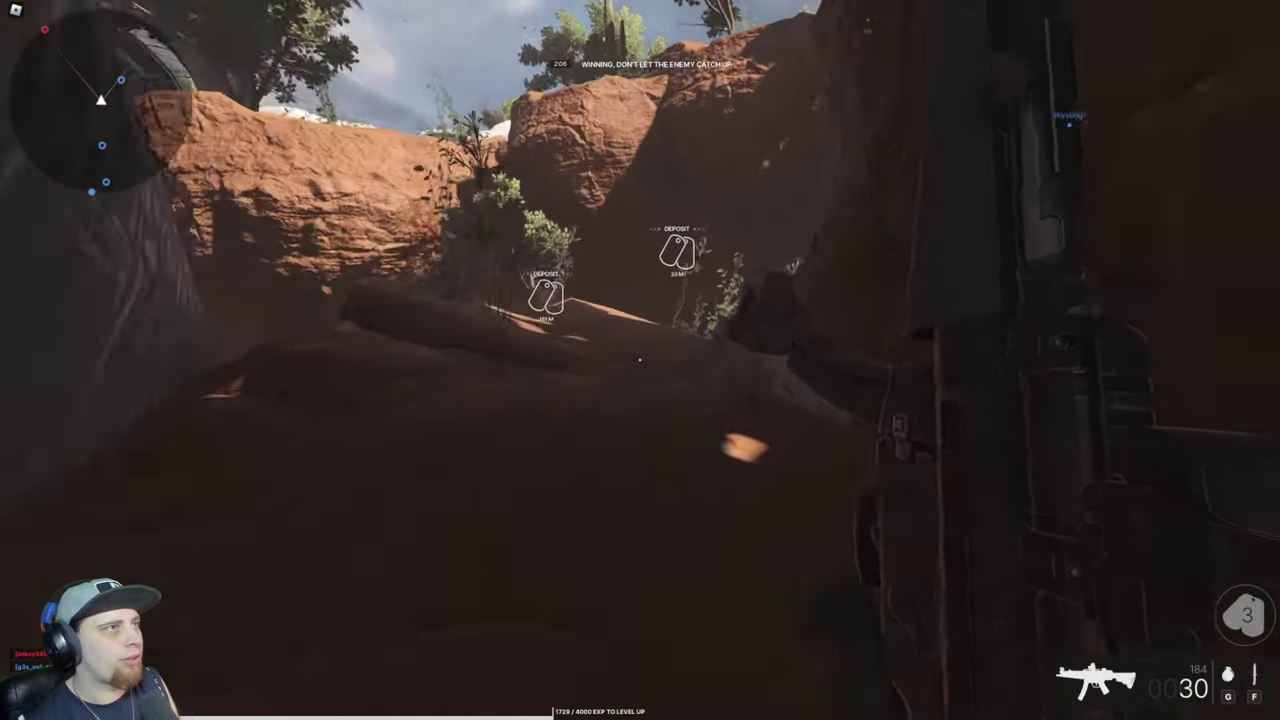
key(w)
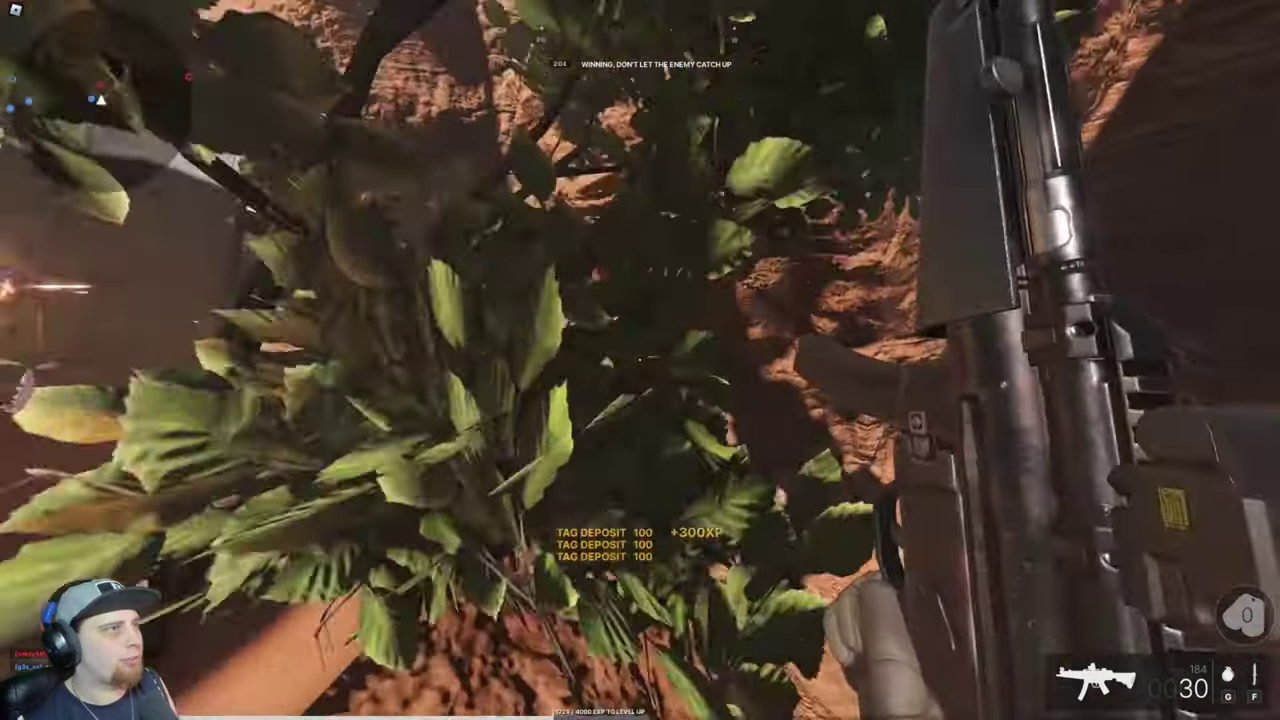
click(640, 360)
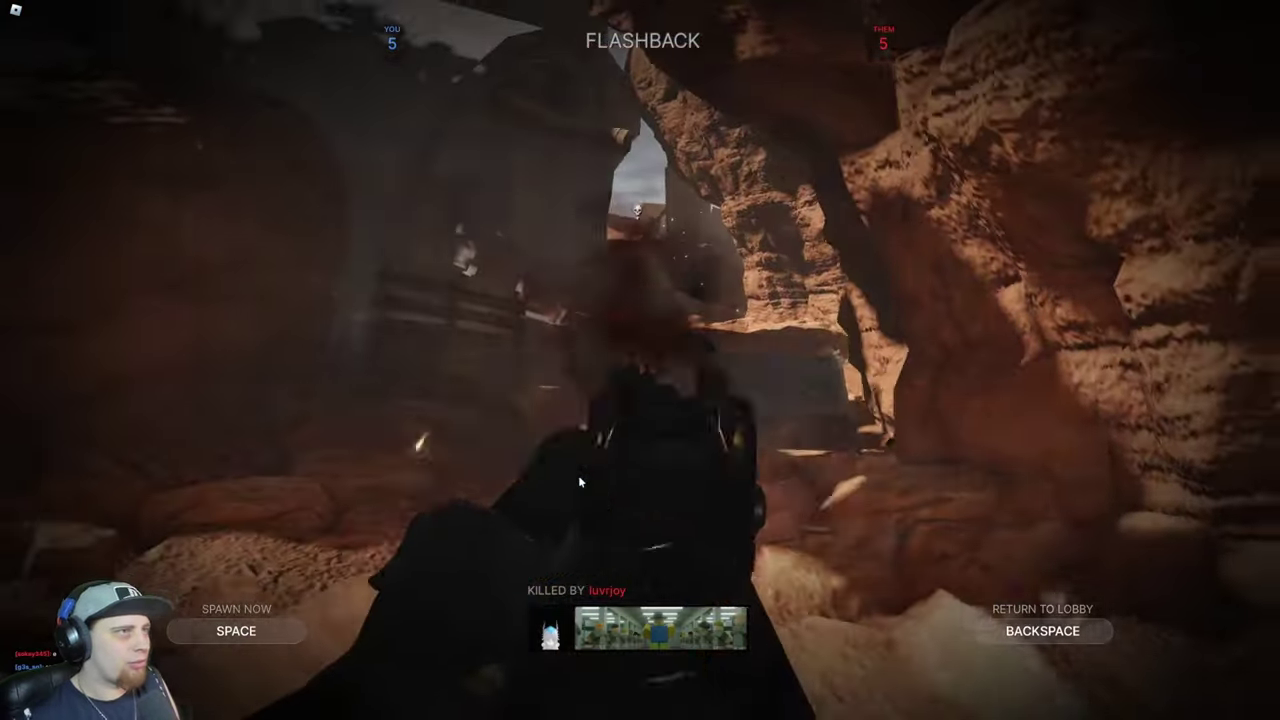
Skip the killcam, respawn, and kill two enemies near the wooden structure
key(space)
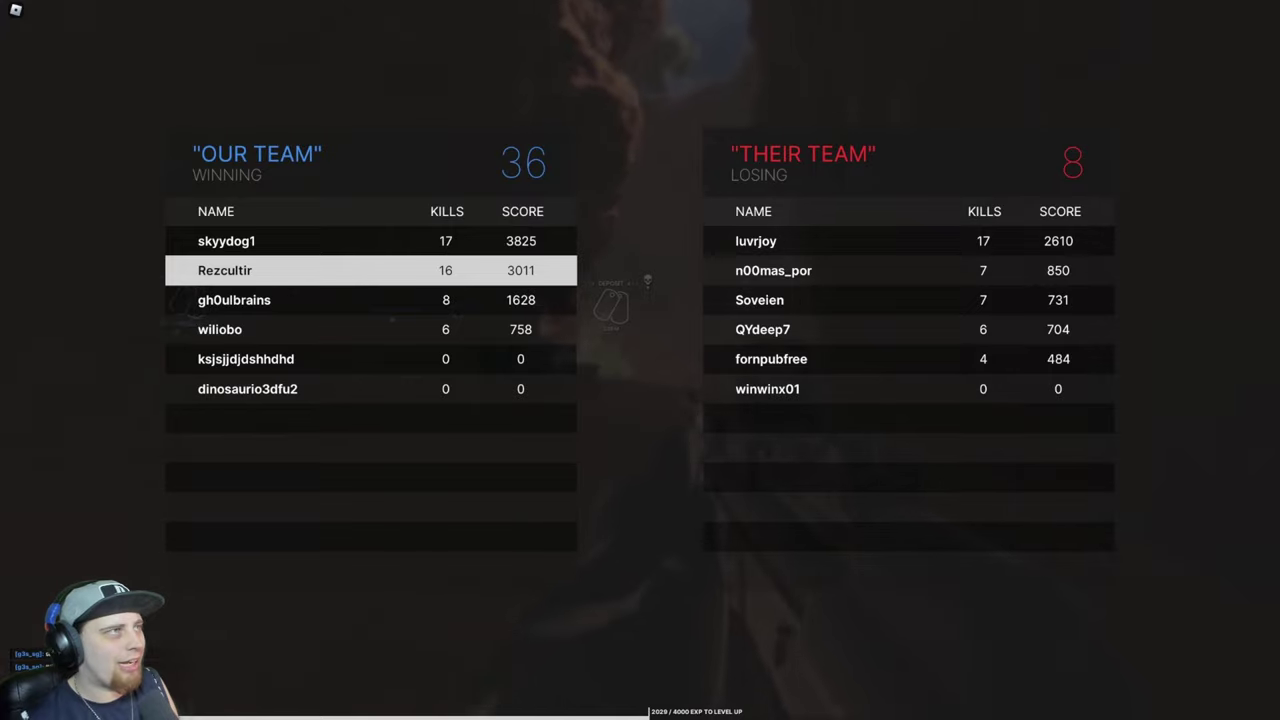
key(w)
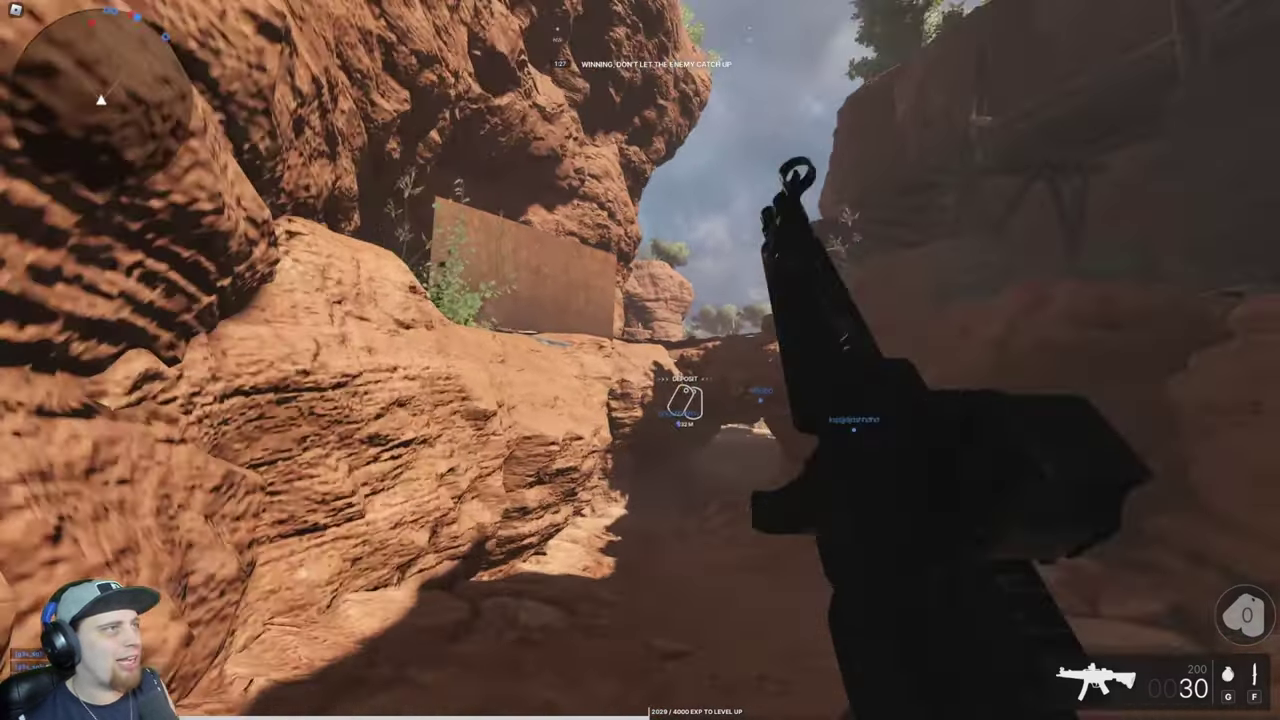
right_click(640, 360)
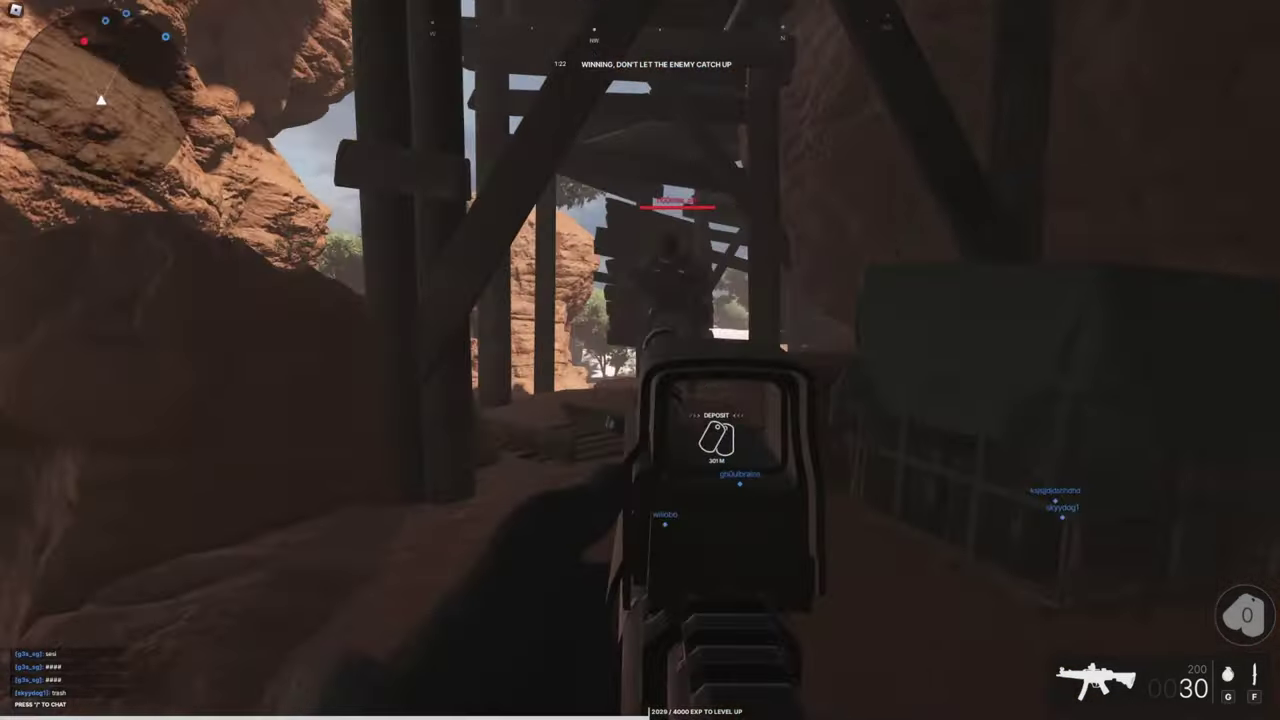
click(640, 360)
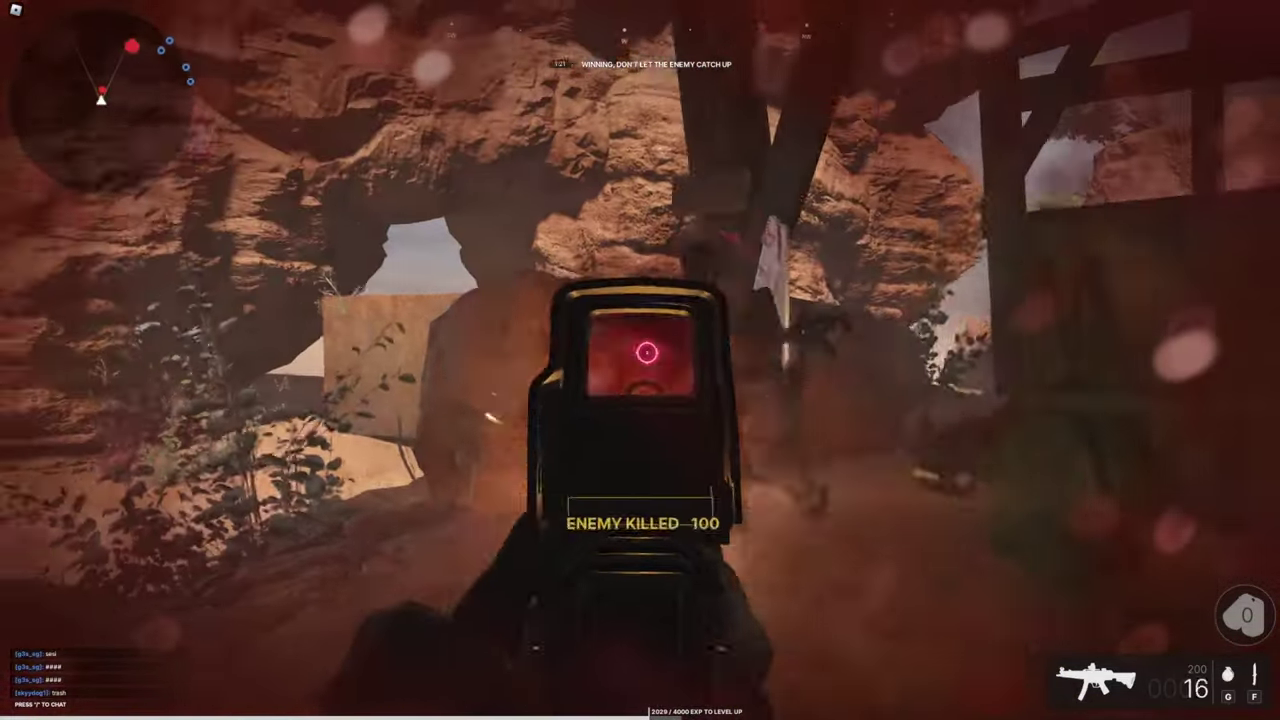
click(640, 360)
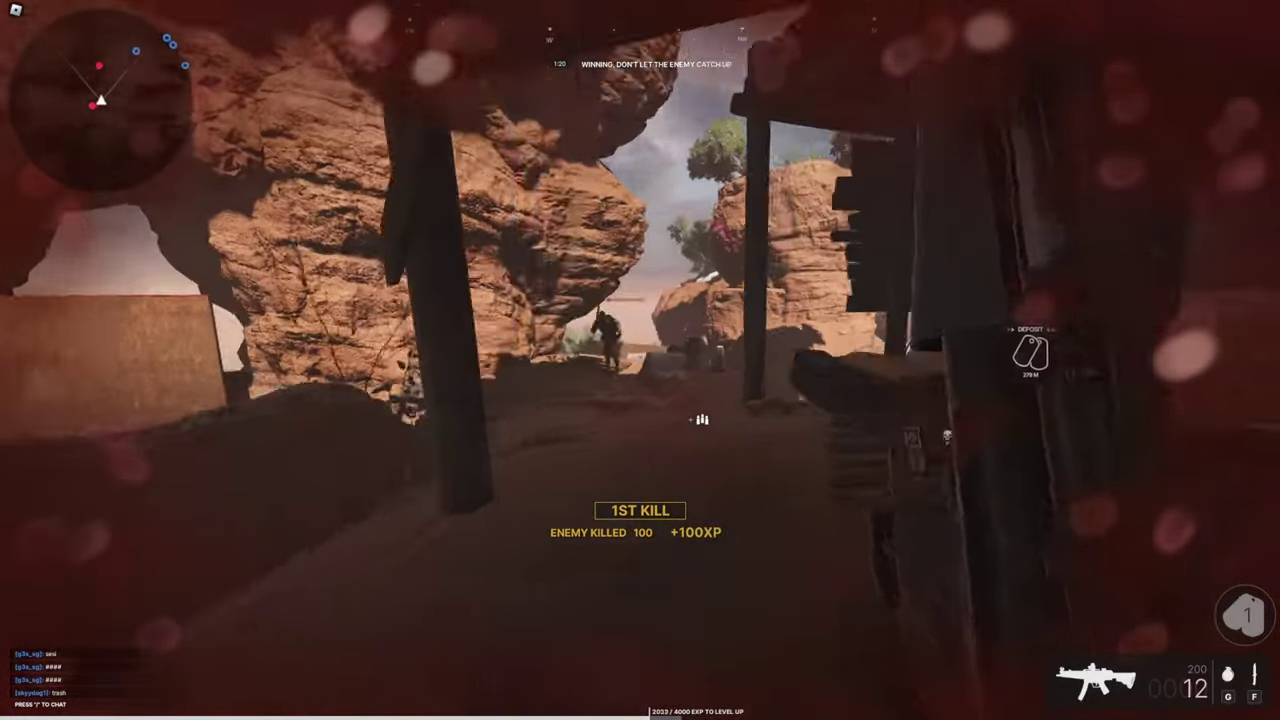
right_click(640, 360)
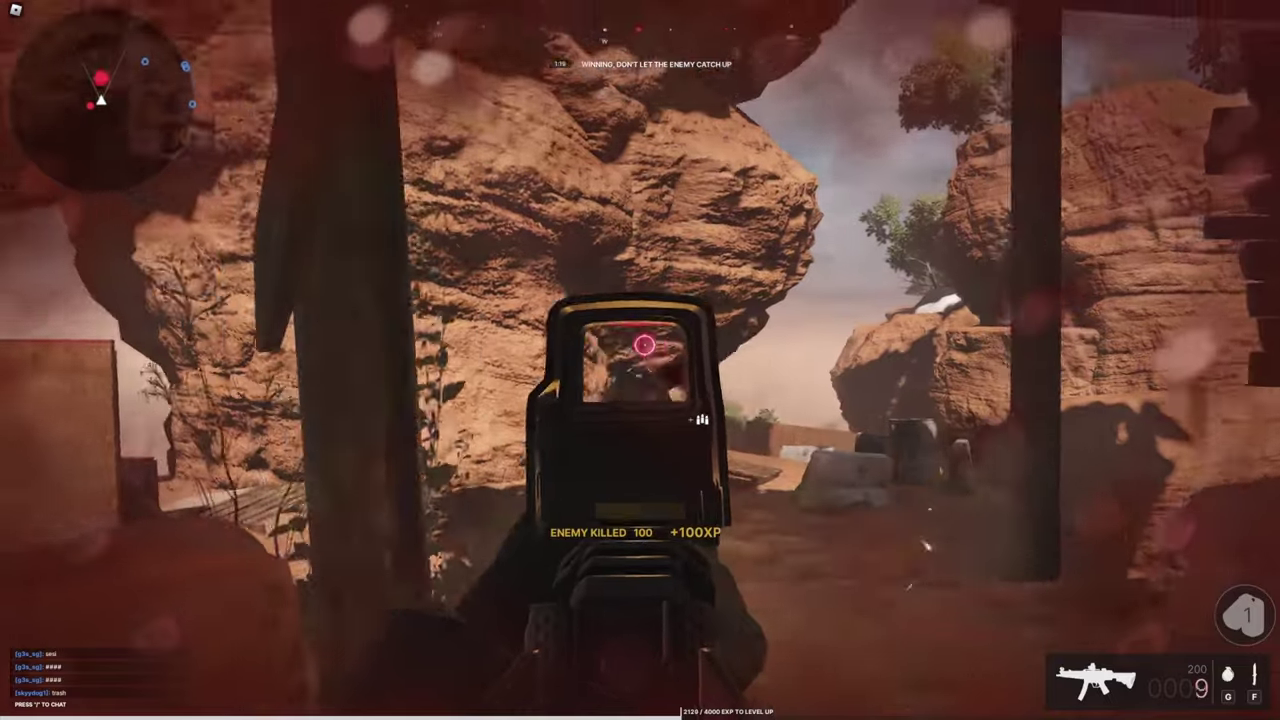
click(640, 360)
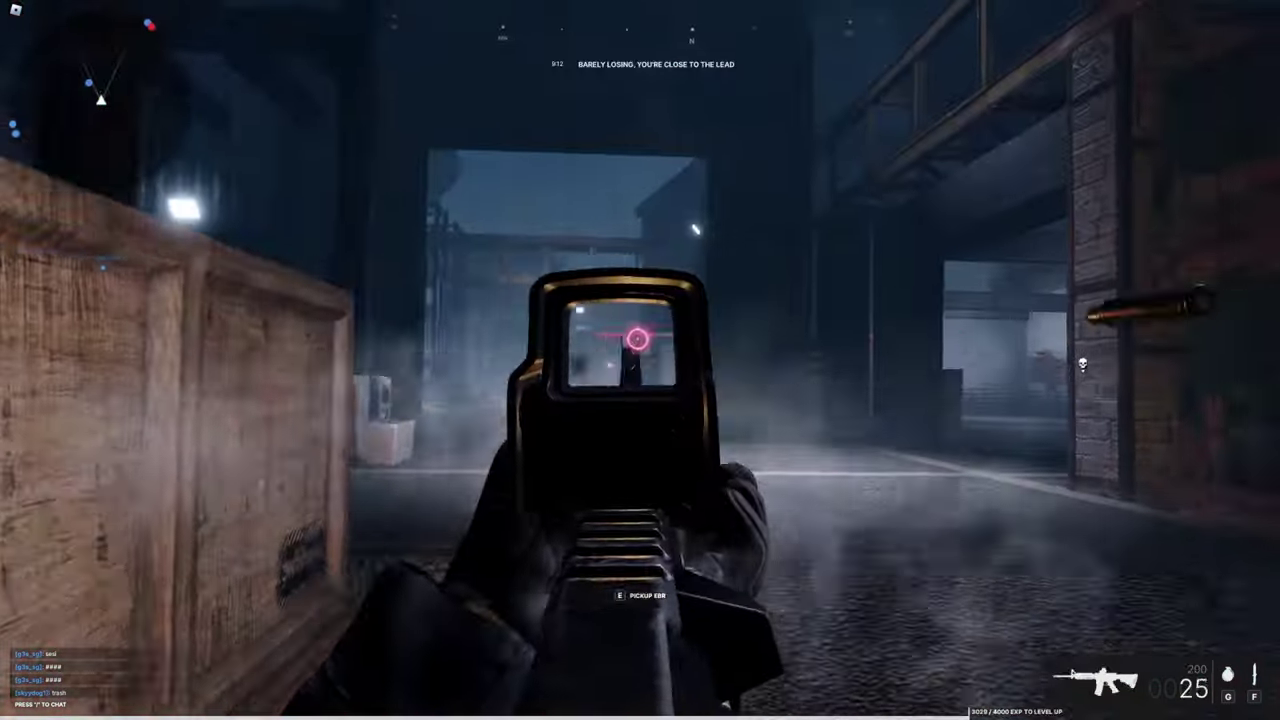
Shoot down the first enemies on the night-time container map, including a headshot
click(640, 360)
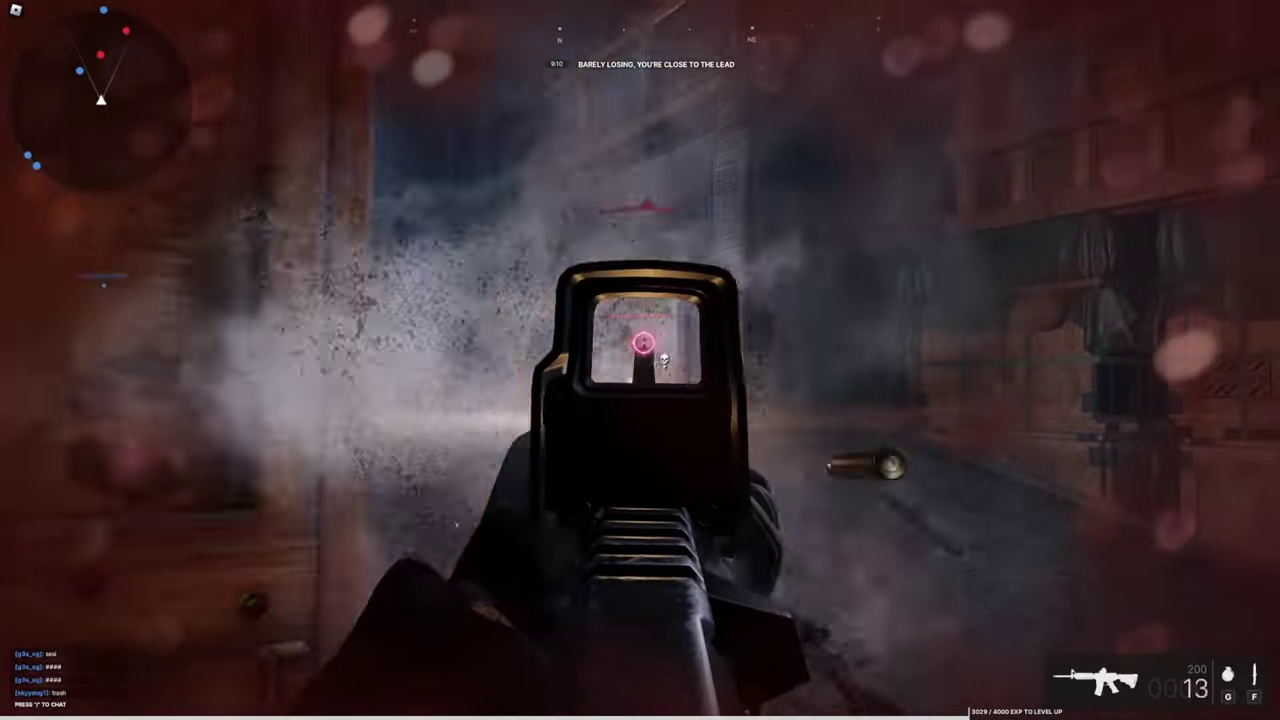
click(640, 360)
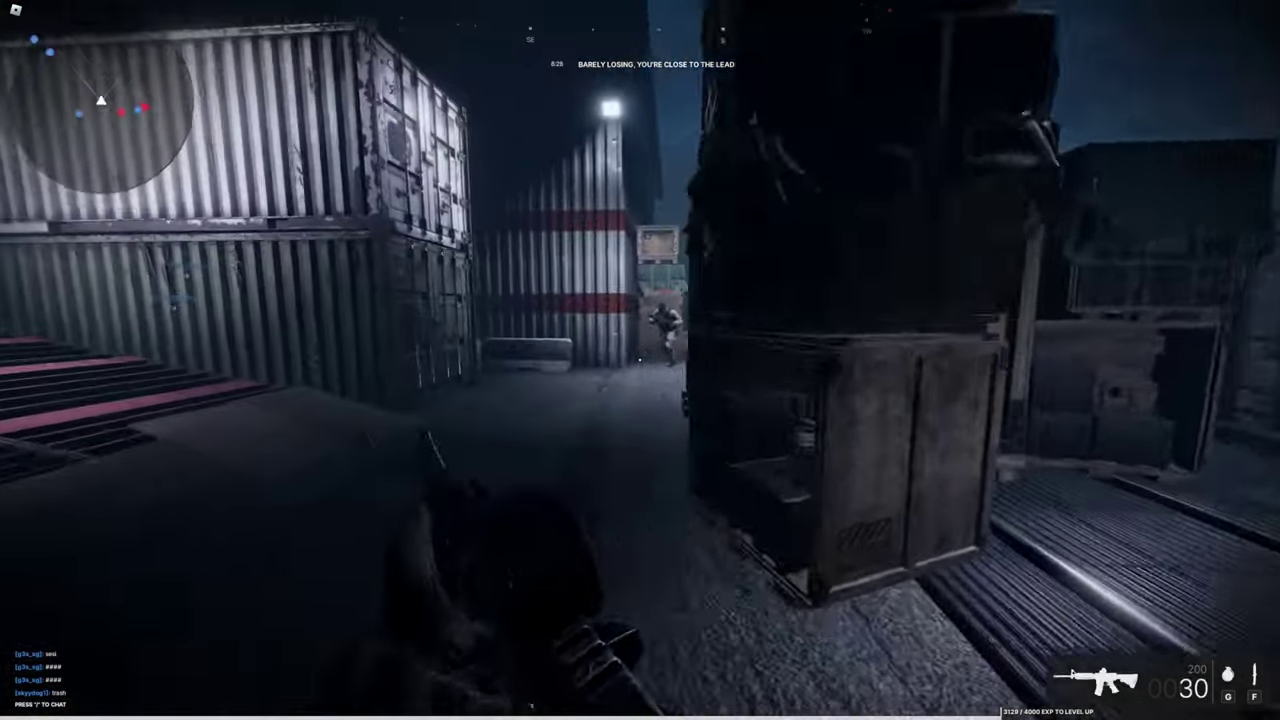
click(640, 360)
right_click(640, 360)
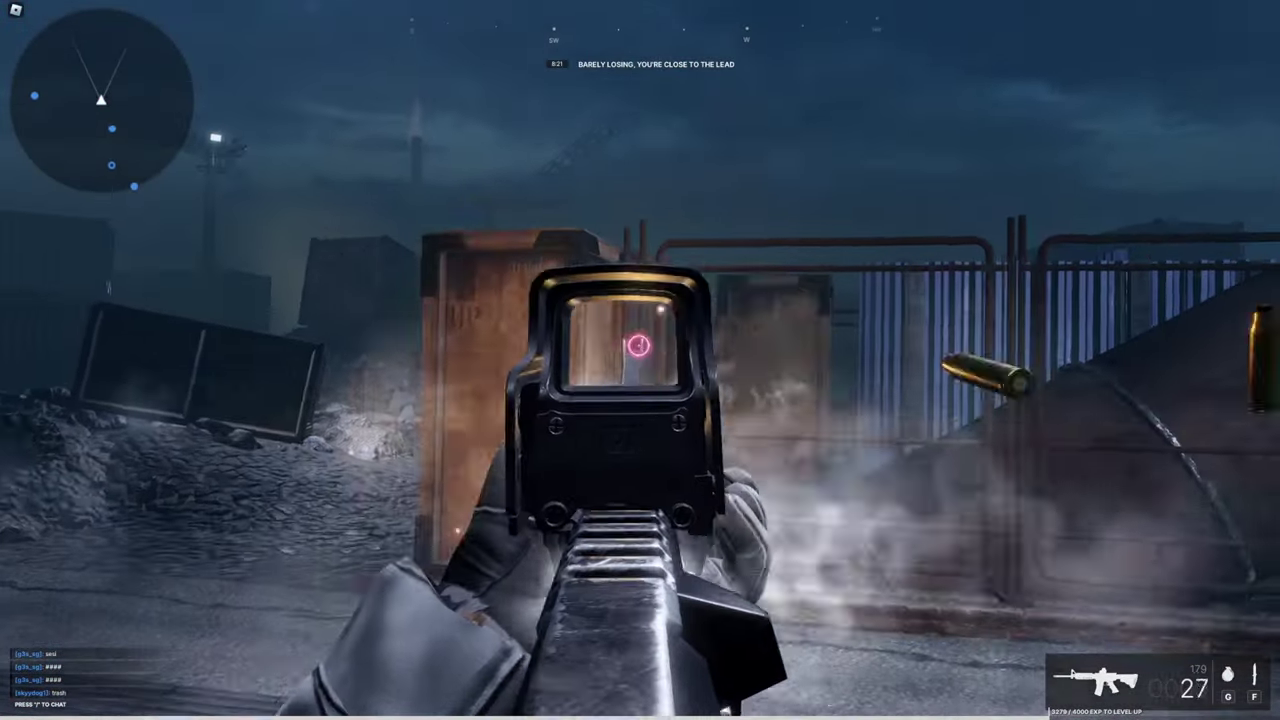
Fight along the container corridor and fence, firing at targets past the crates
click(640, 360)
right_click(640, 360)
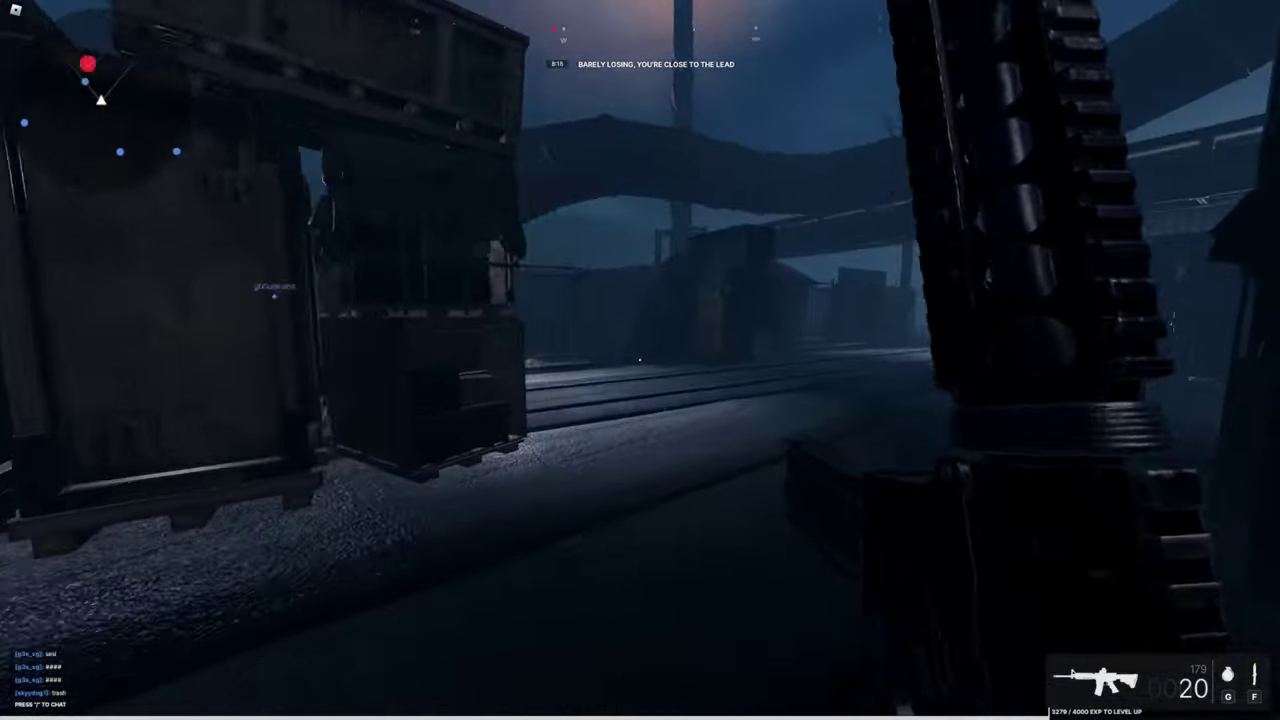
right_click(640, 360)
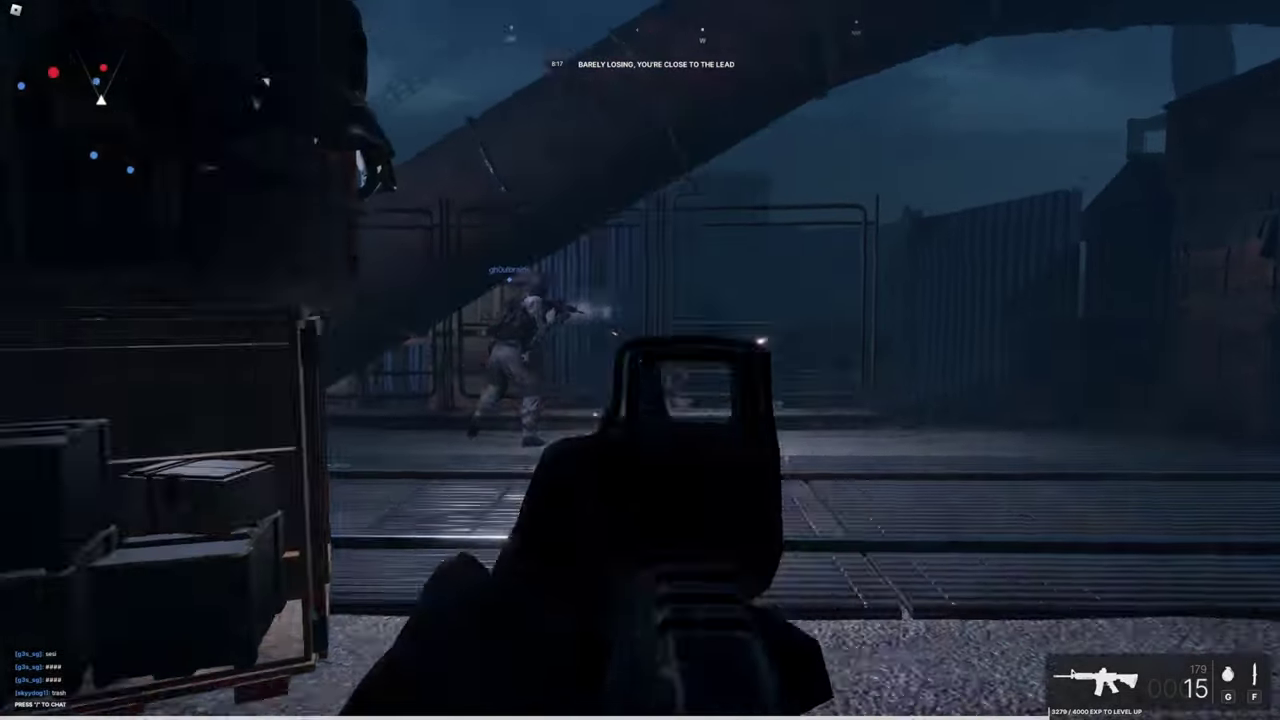
key(shift)
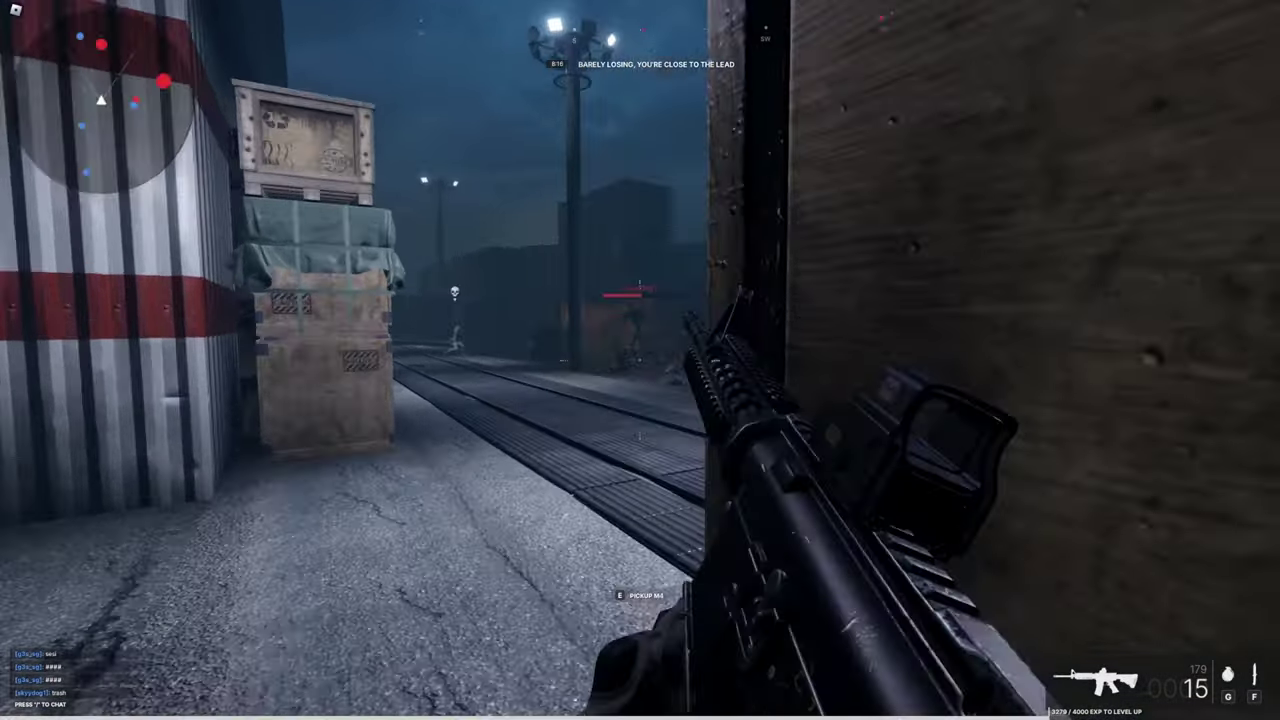
right_click(640, 360)
click(640, 360)
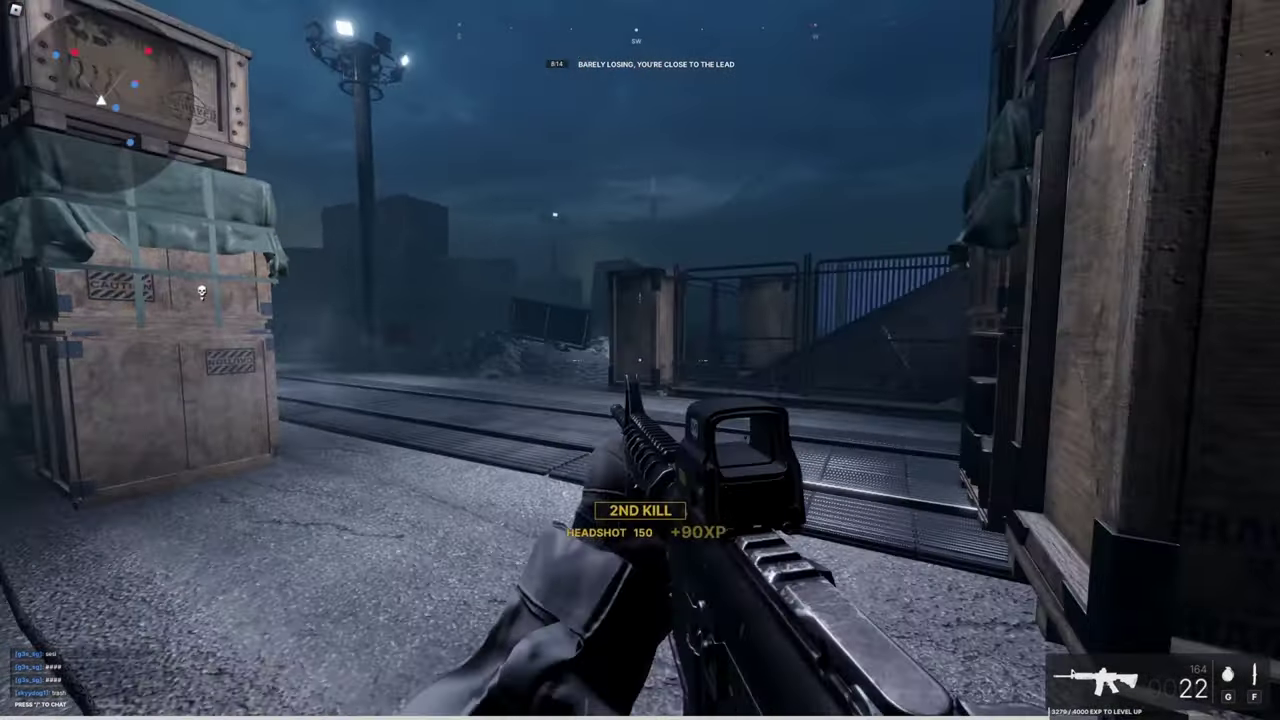
right_click(640, 360)
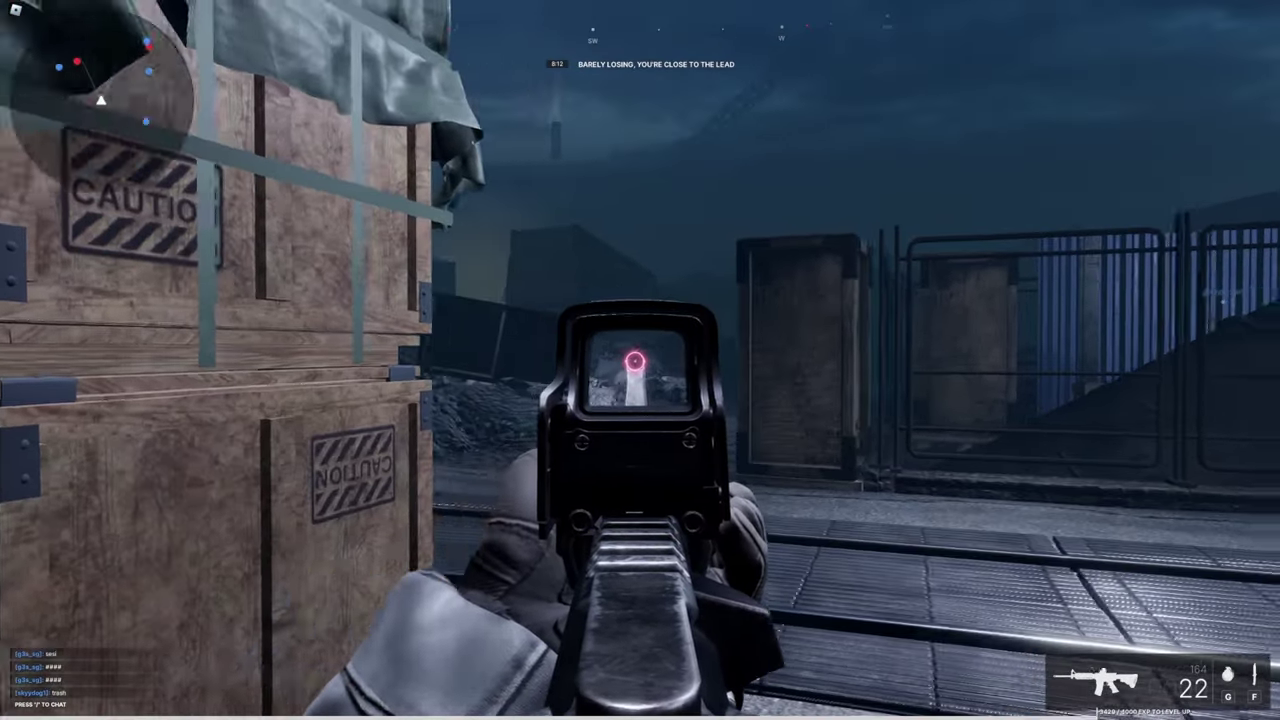
key(shift)
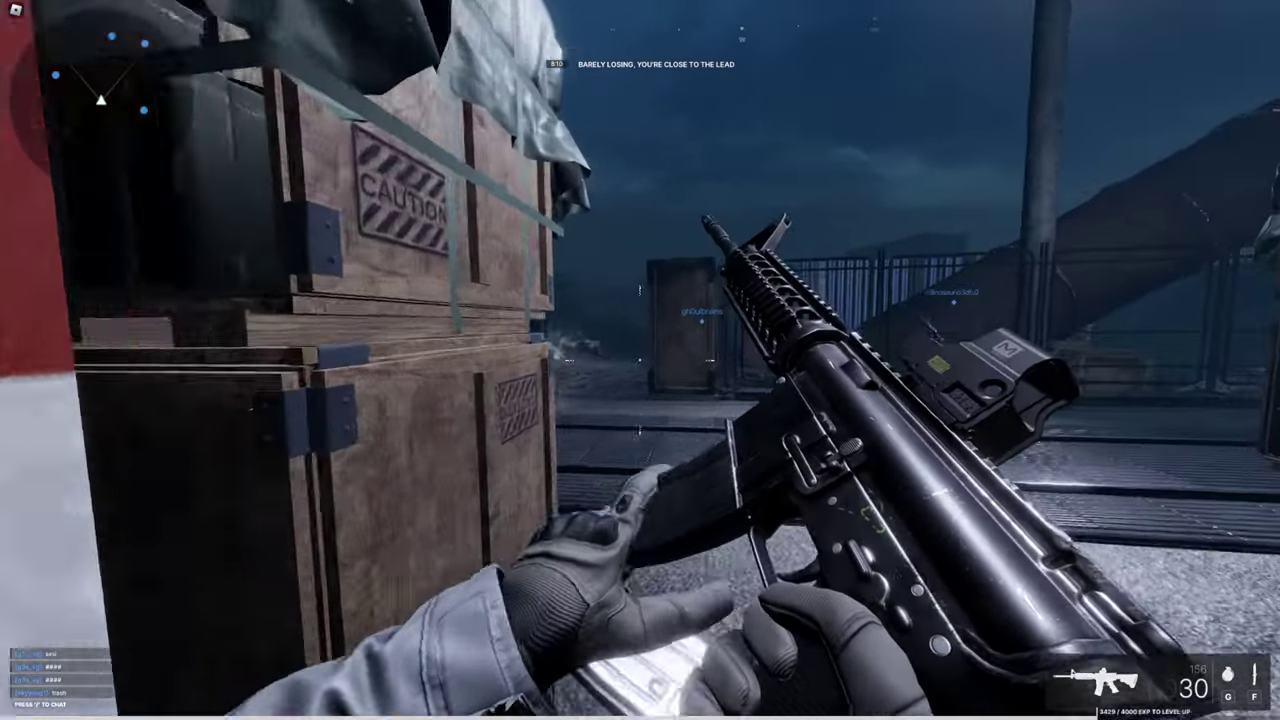
right_click(640, 360)
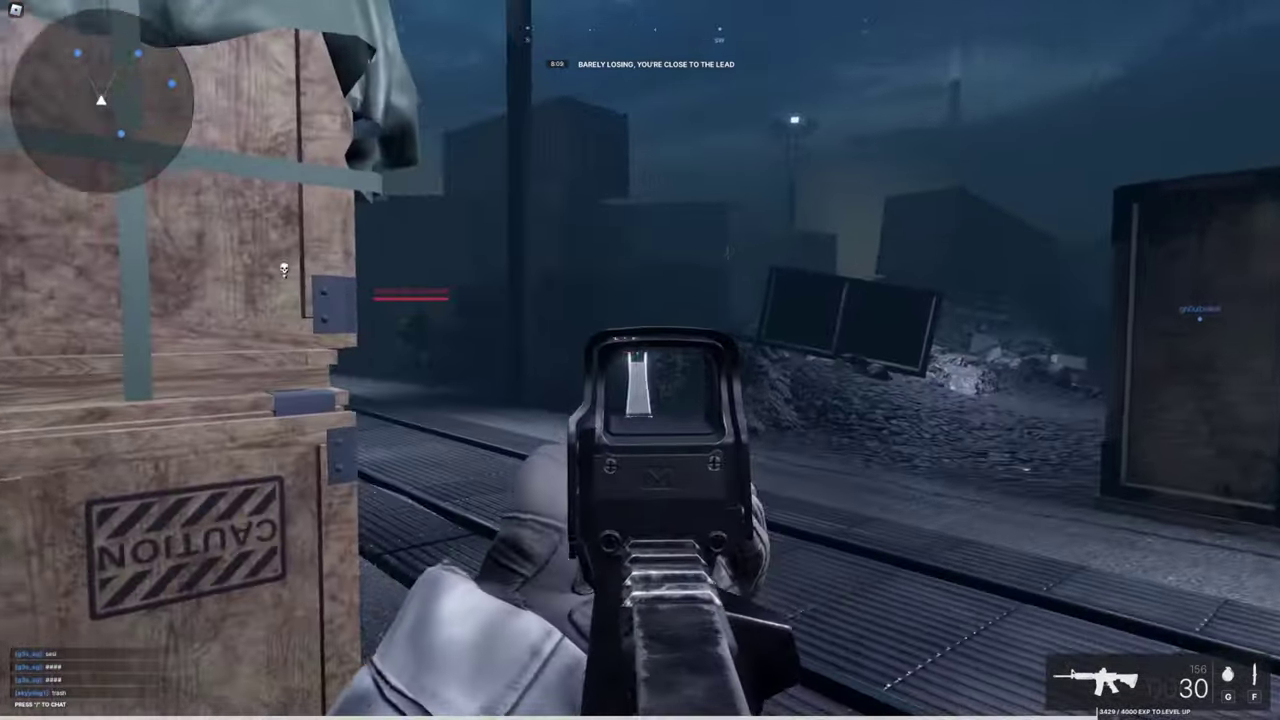
click(640, 360)
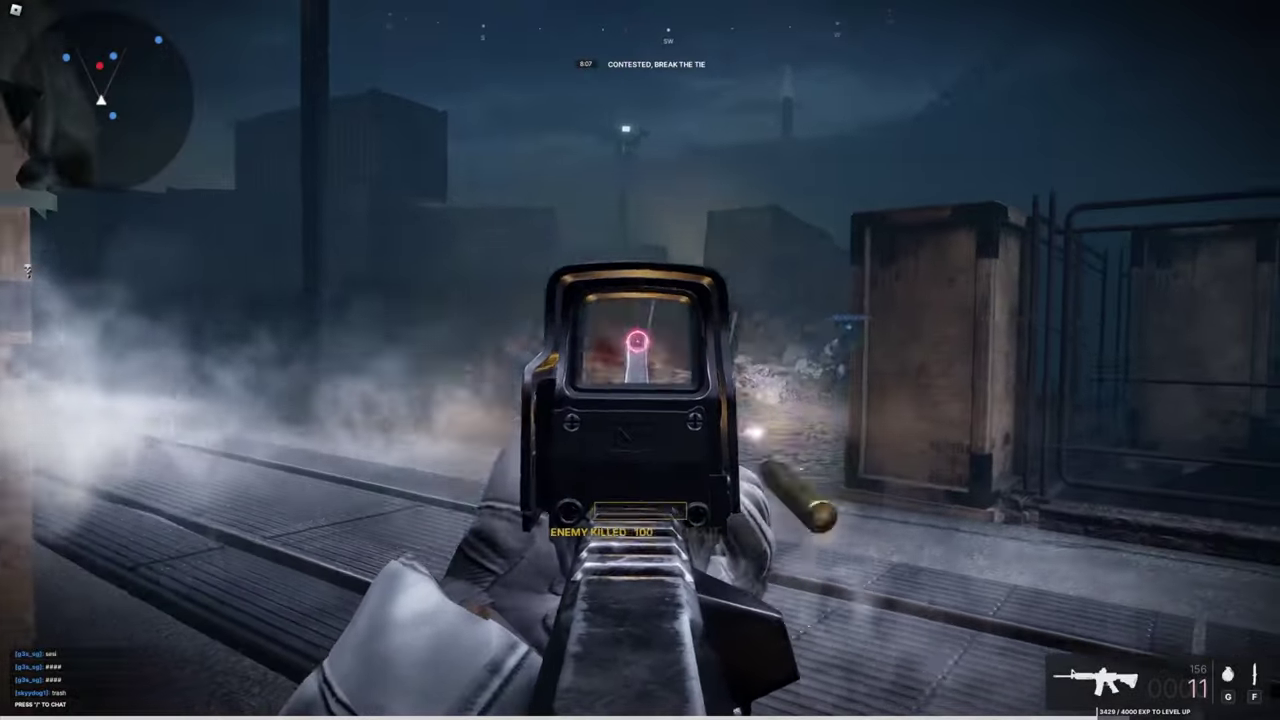
Push past the containers and through the fence to secure the second kill
key(shift)
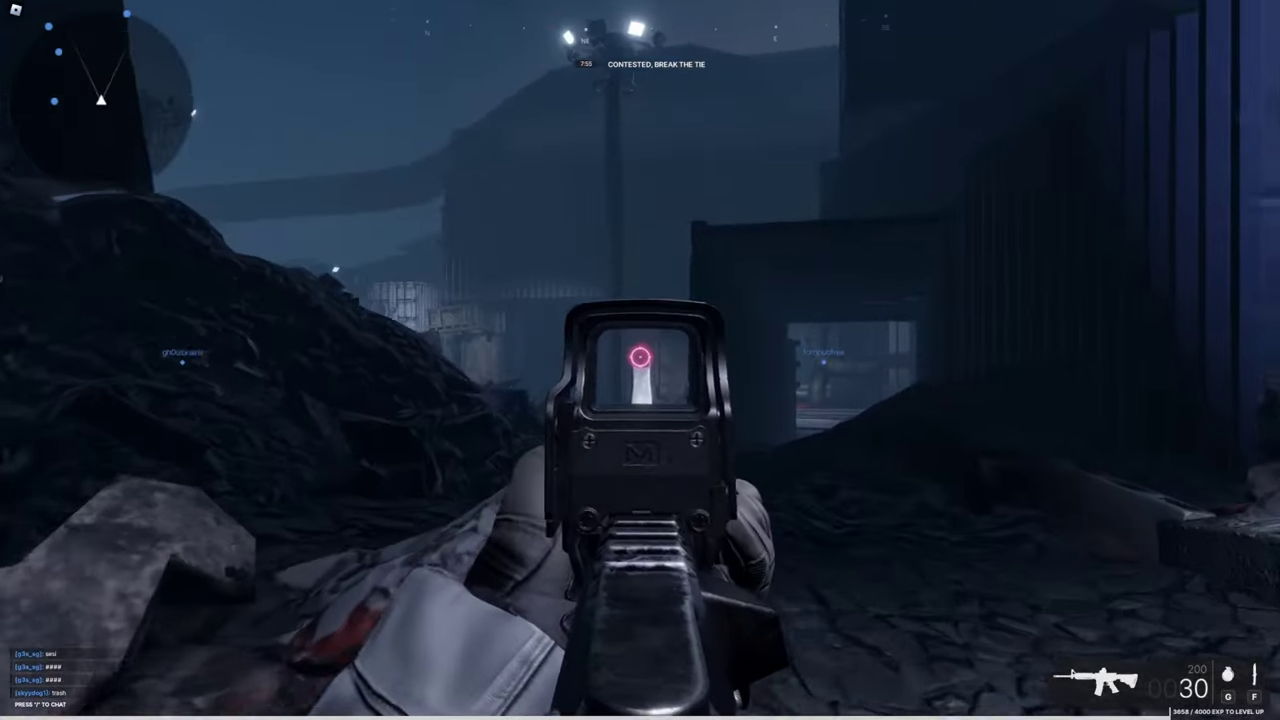
key(shift)
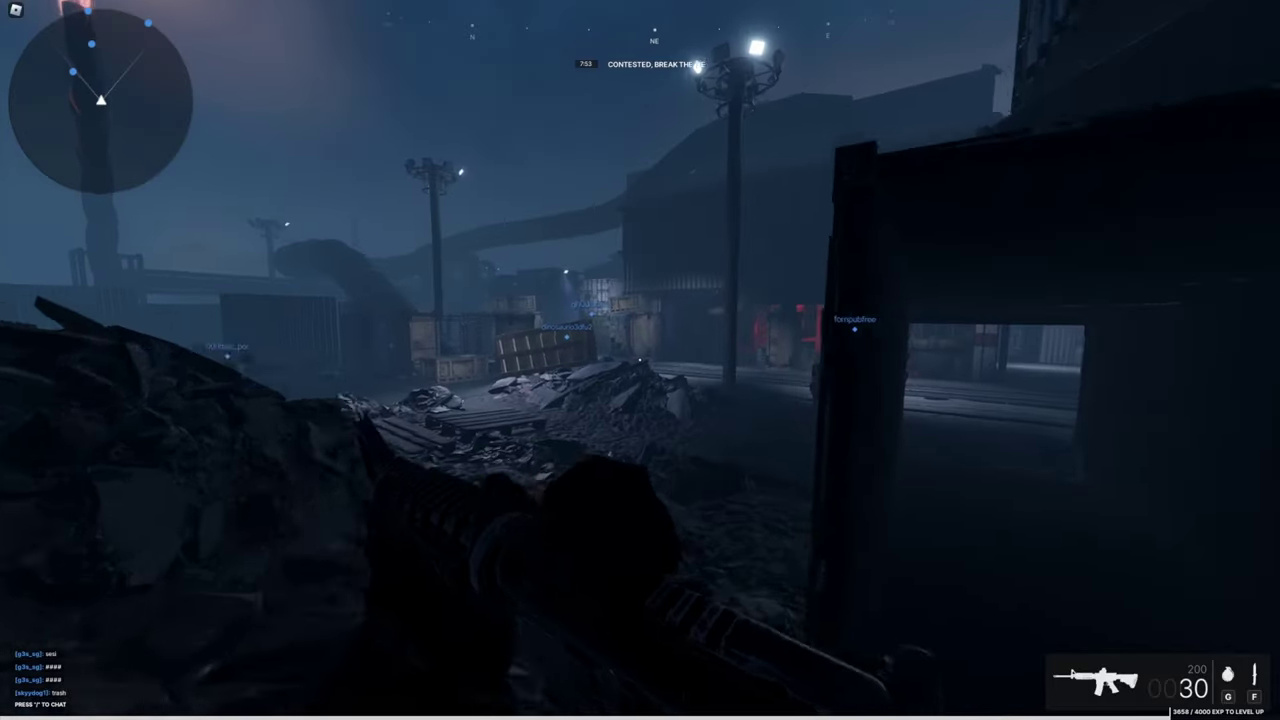
key(w)
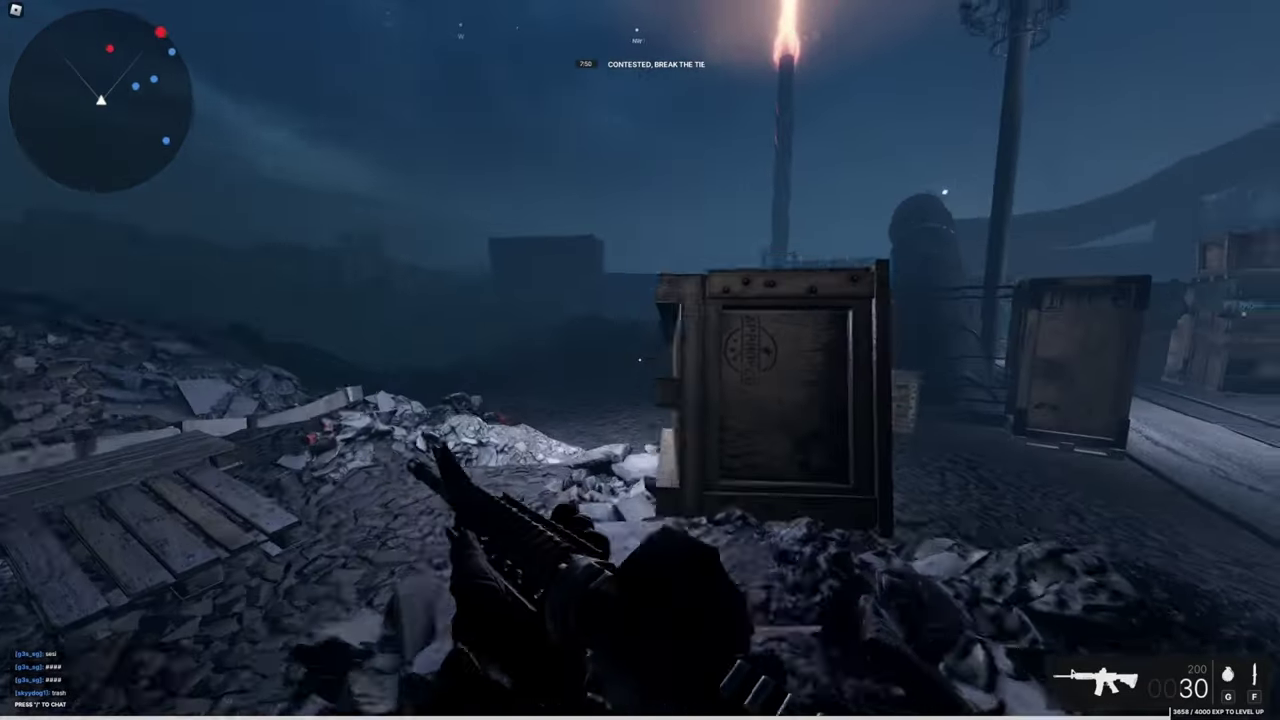
right_click(640, 360)
click(640, 360)
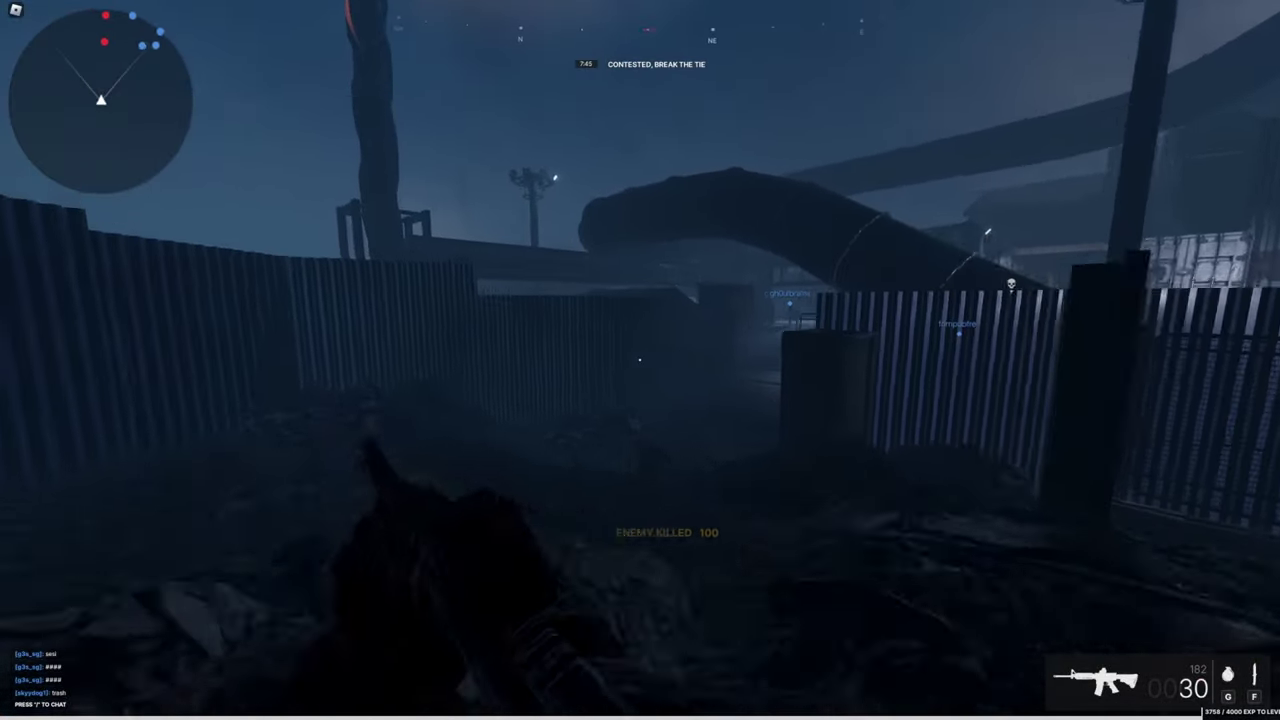
key(w)
key(w)
right_click(640, 360)
click(640, 360)
click(640, 360)
right_click(640, 360)
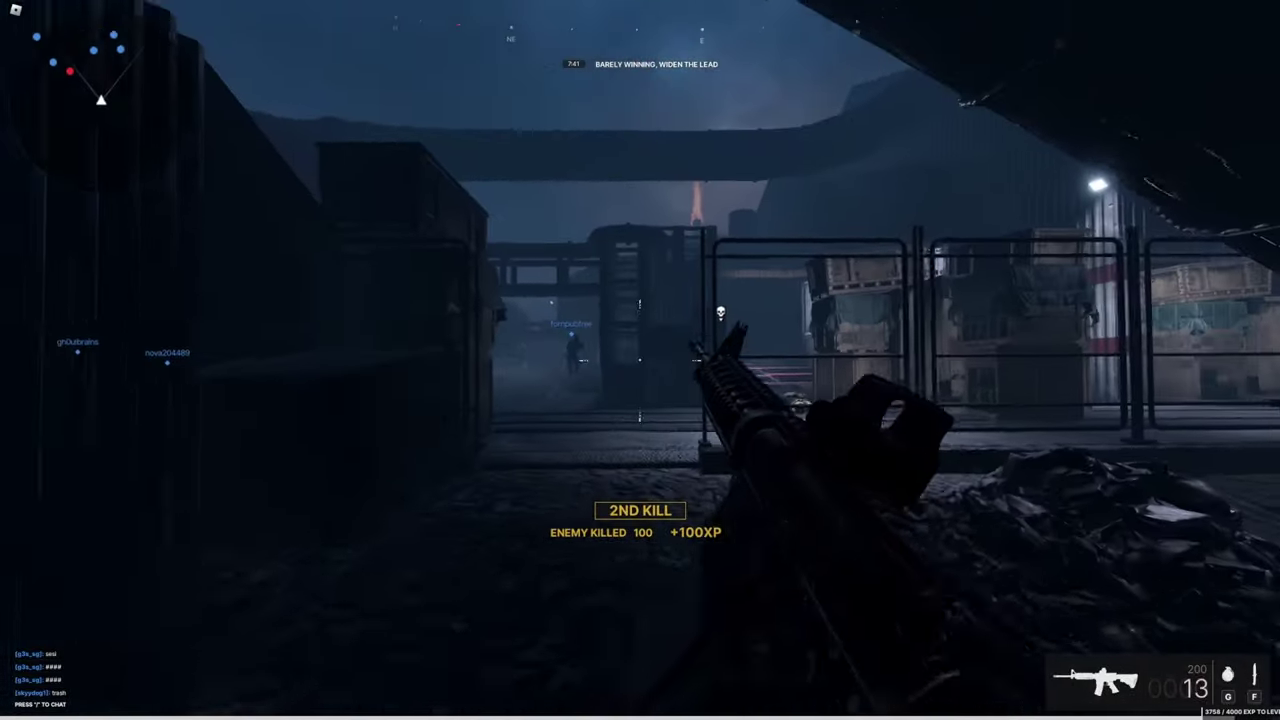
Reload the rifle and empty a full magazine at the enemy ahead
key(r)
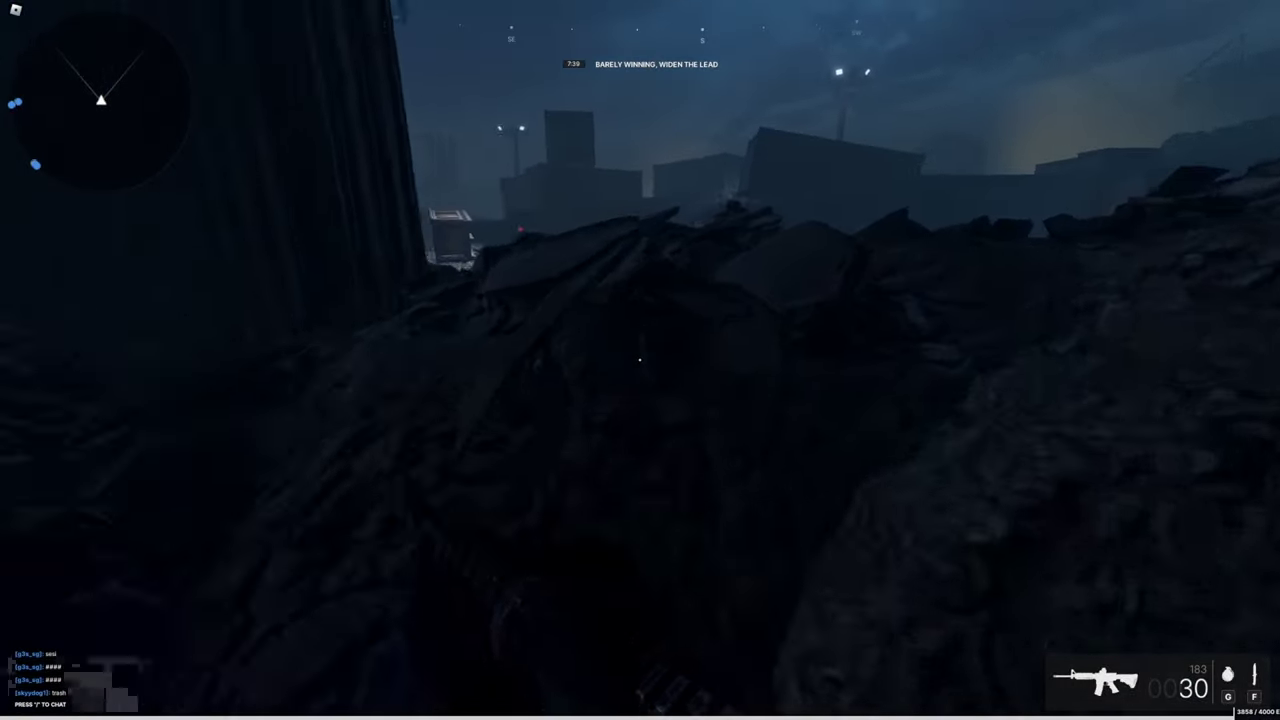
right_click(640, 360)
click(640, 360)
click(640, 360)
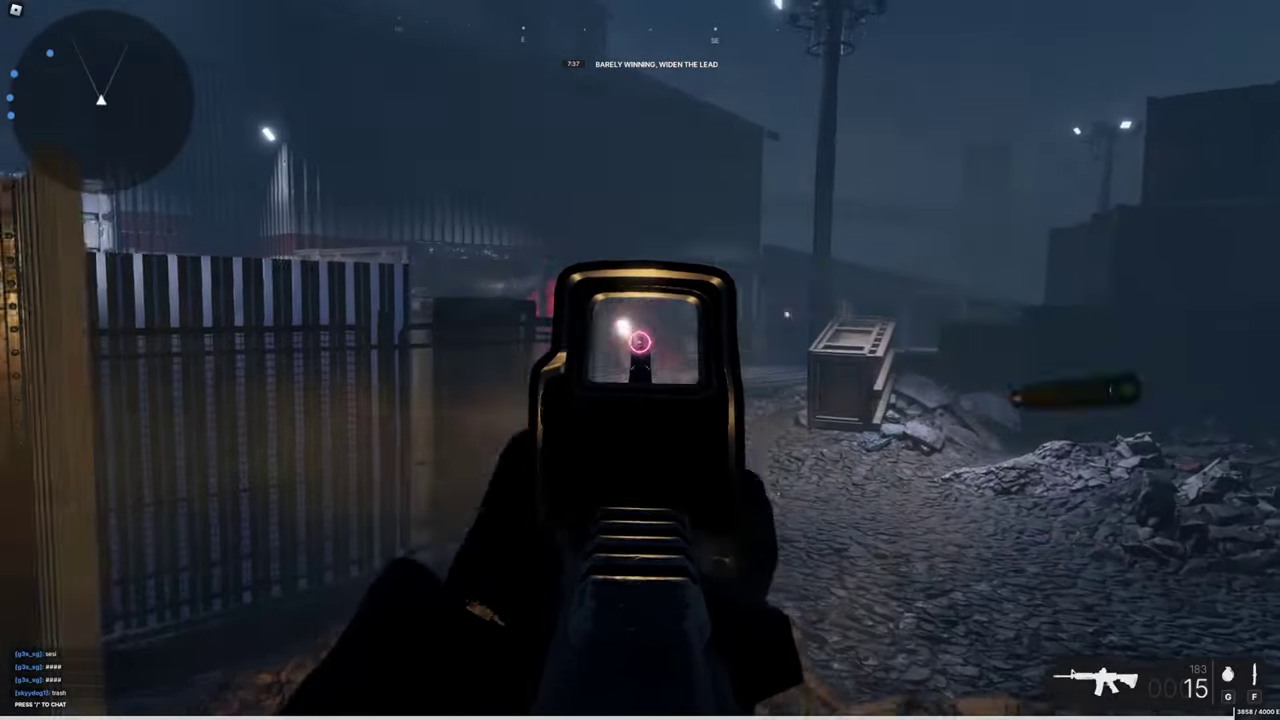
right_click(640, 360)
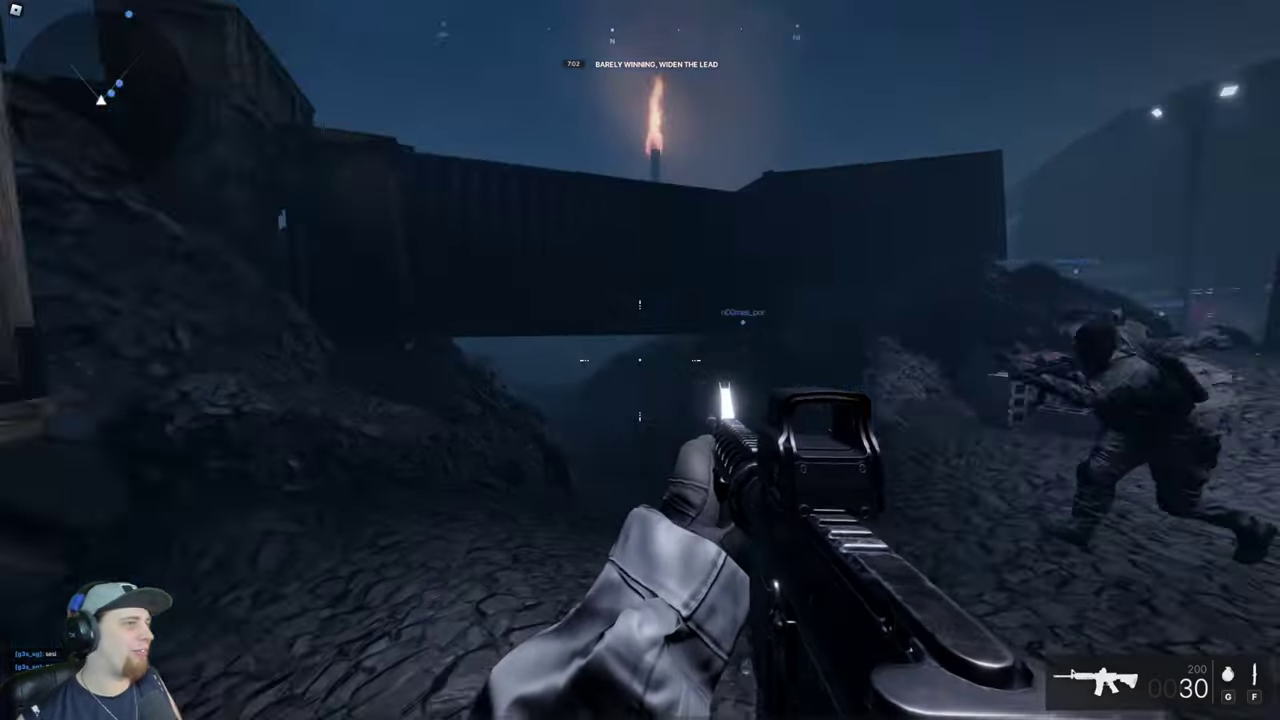
Run toward the lit yard, kill the enemy on the left, and reload
key(w)
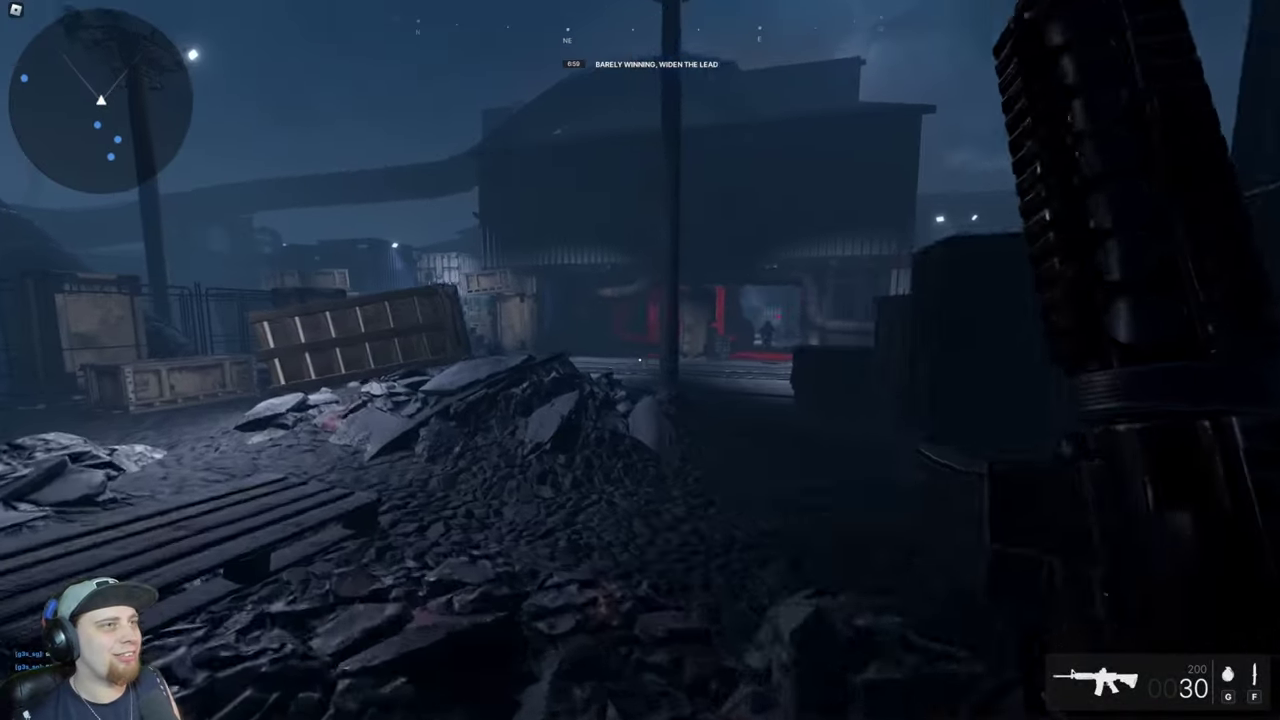
right_click(640, 360)
click(640, 360)
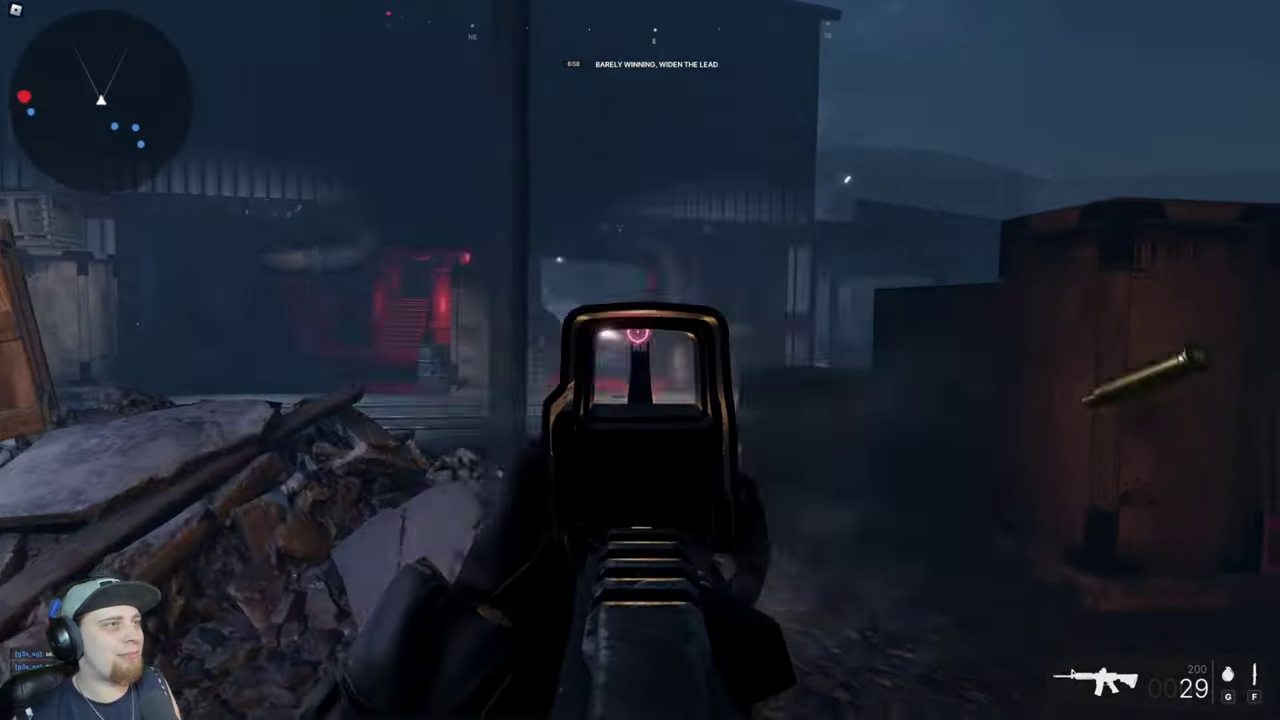
key(r)
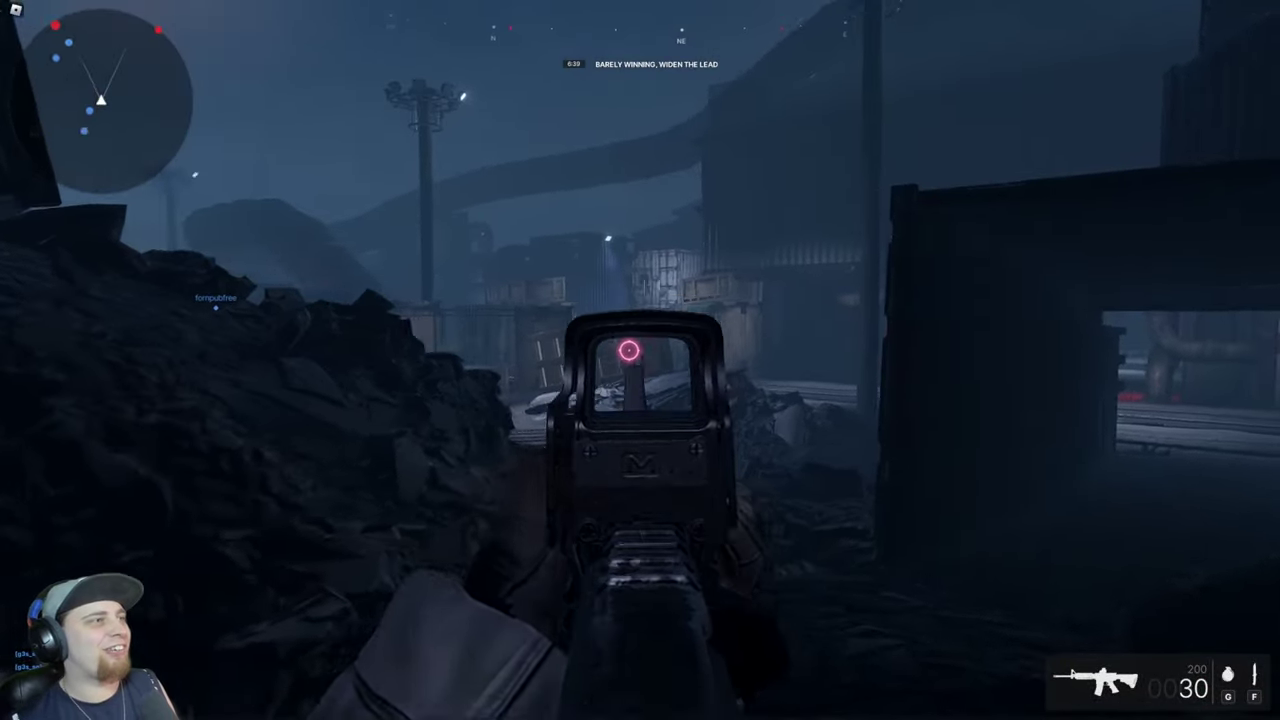
Clear the dark container corridor and rail track, then engage an enemy beyond
key(w)
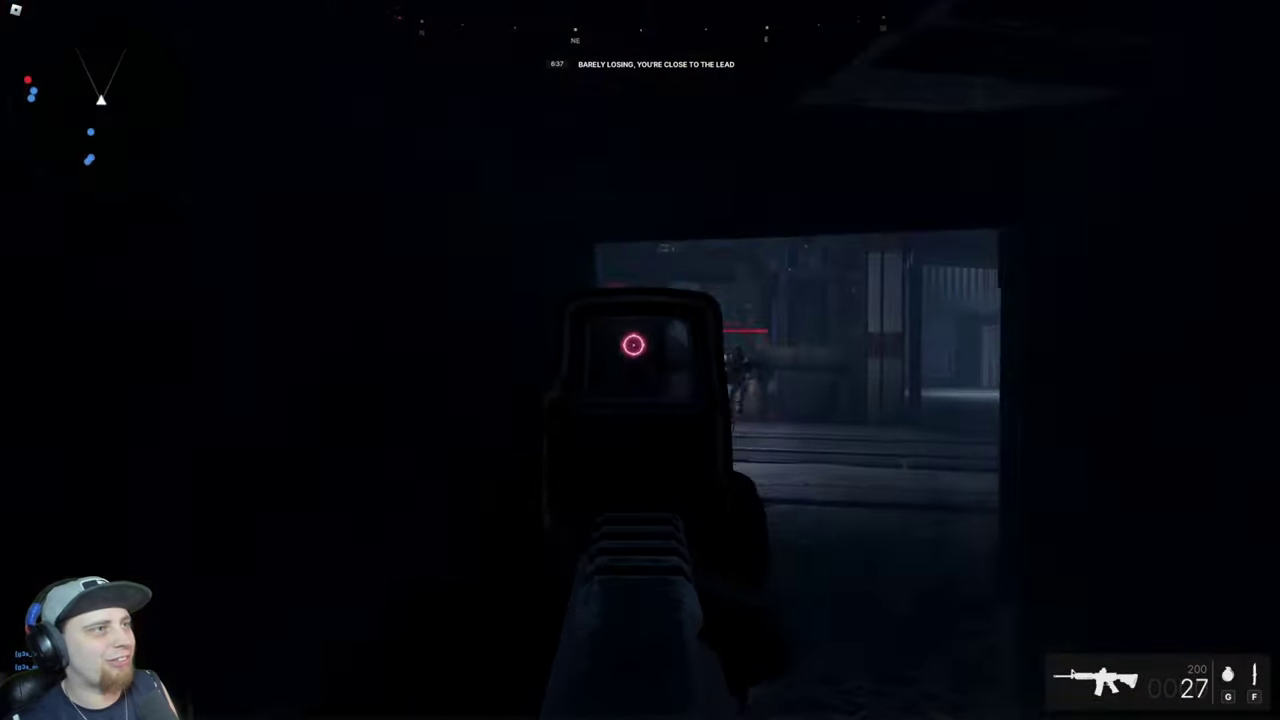
click(640, 360)
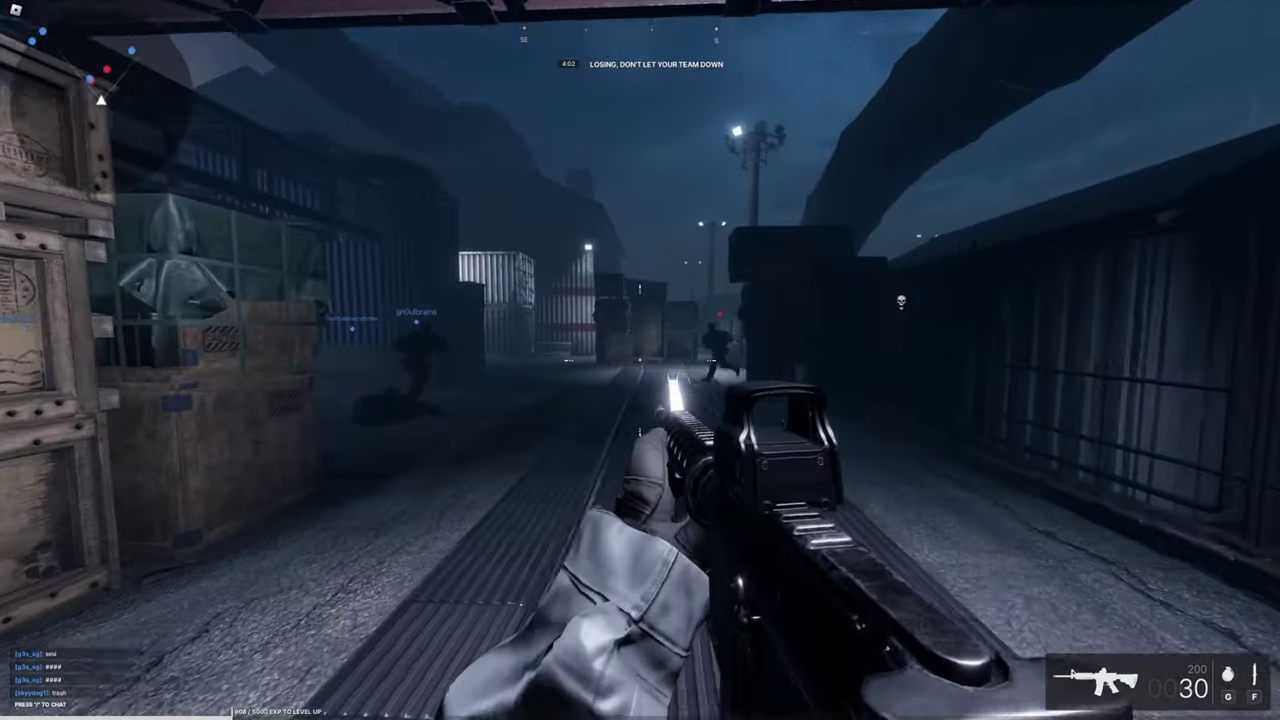
click(640, 360)
click(640, 360)
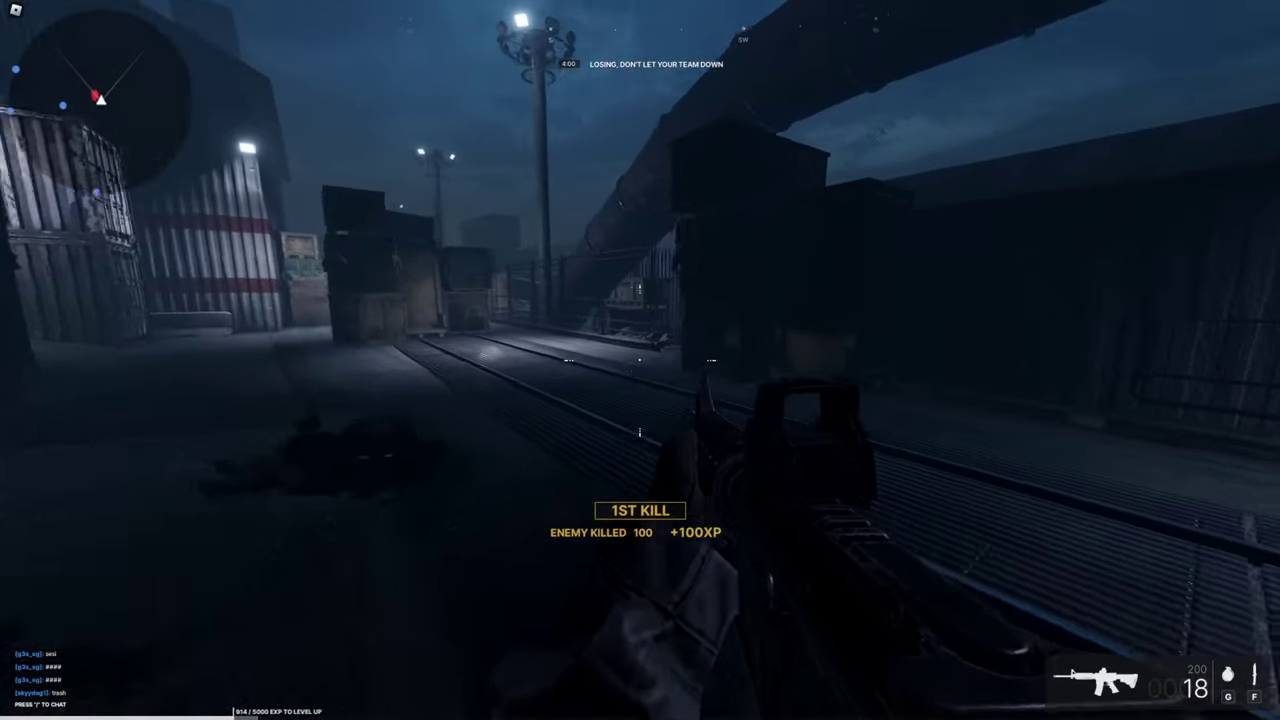
right_click(640, 360)
right_click(640, 360)
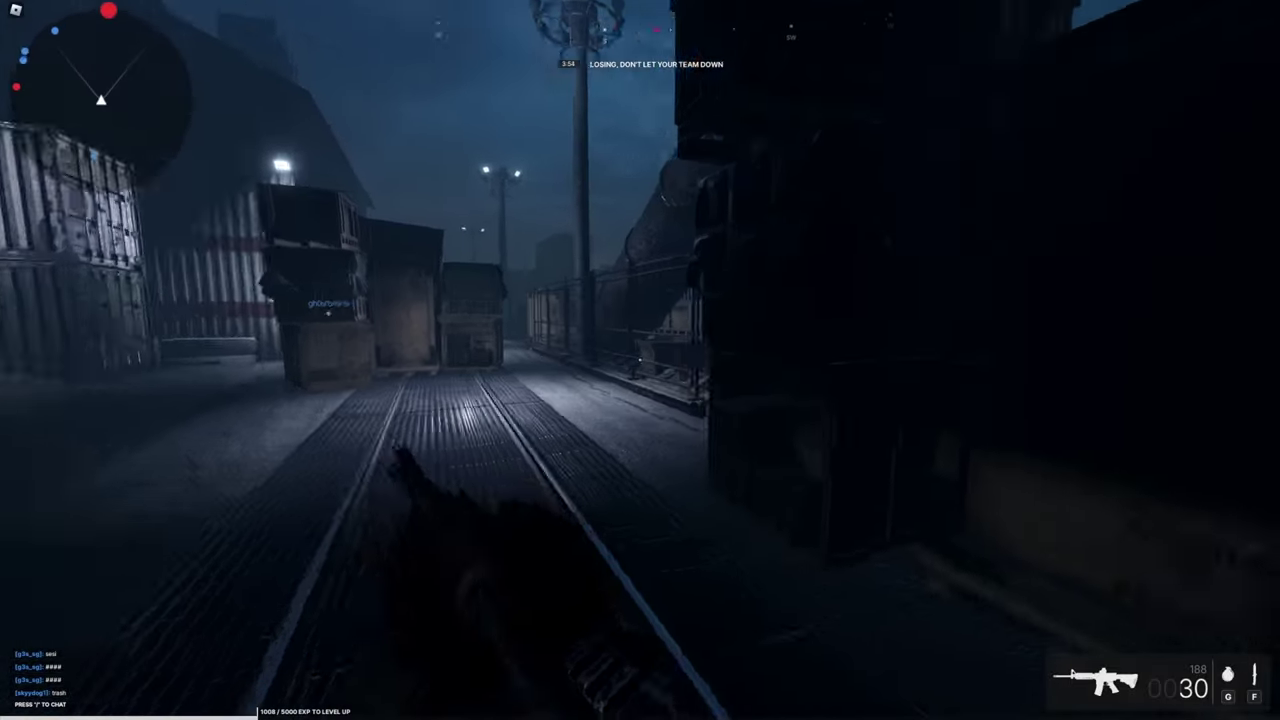
right_click(640, 360)
right_click(640, 360)
click(640, 360)
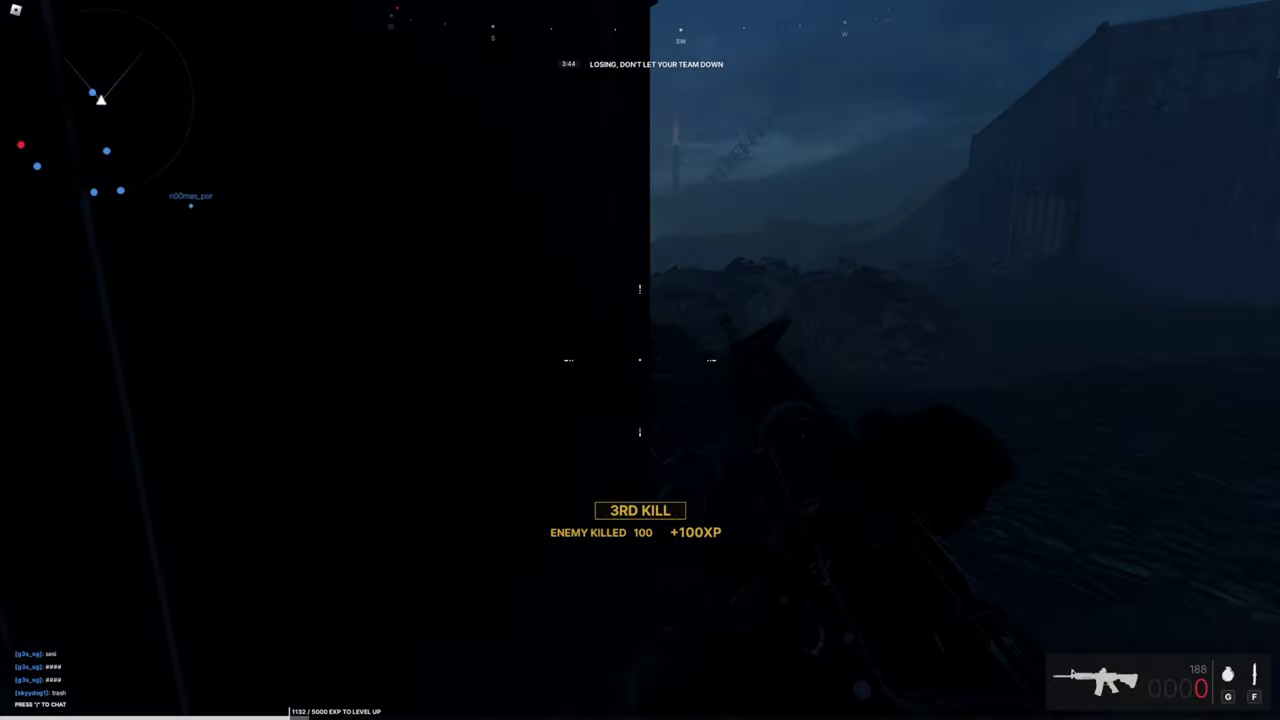
Advance past the gate, switch from grenade back to rifle, and push into the containers
key(w)
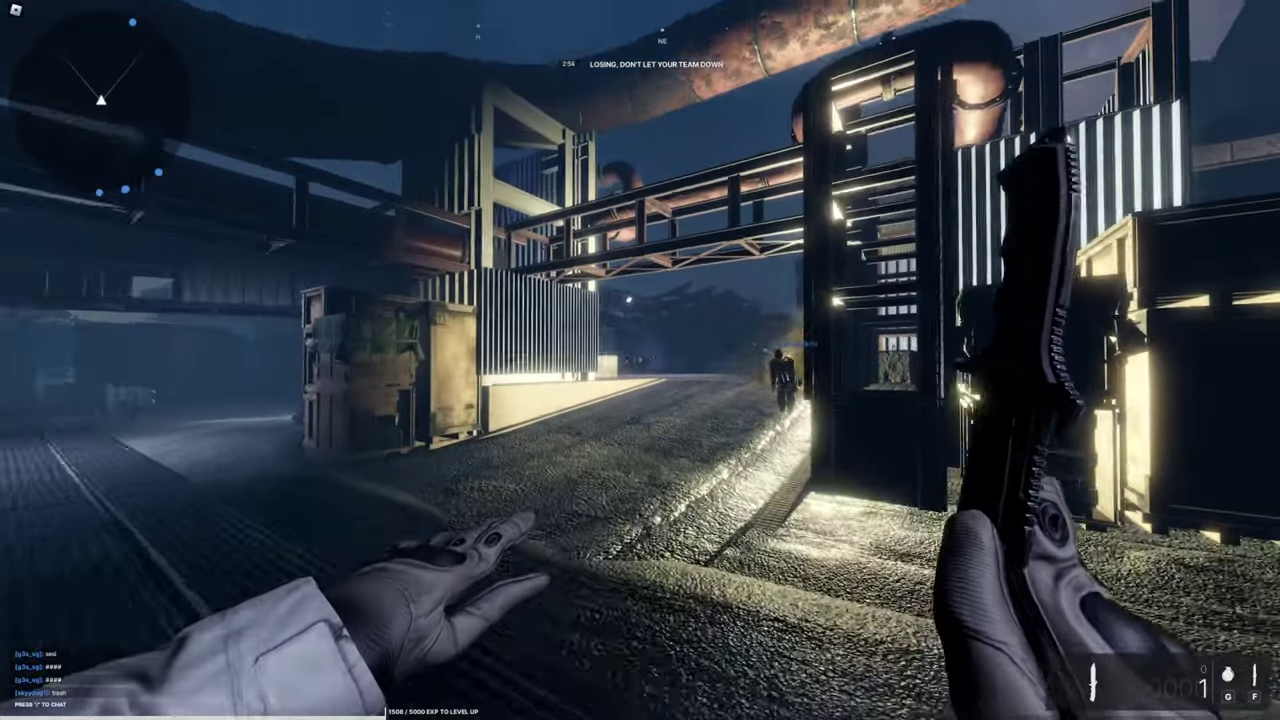
key(w)
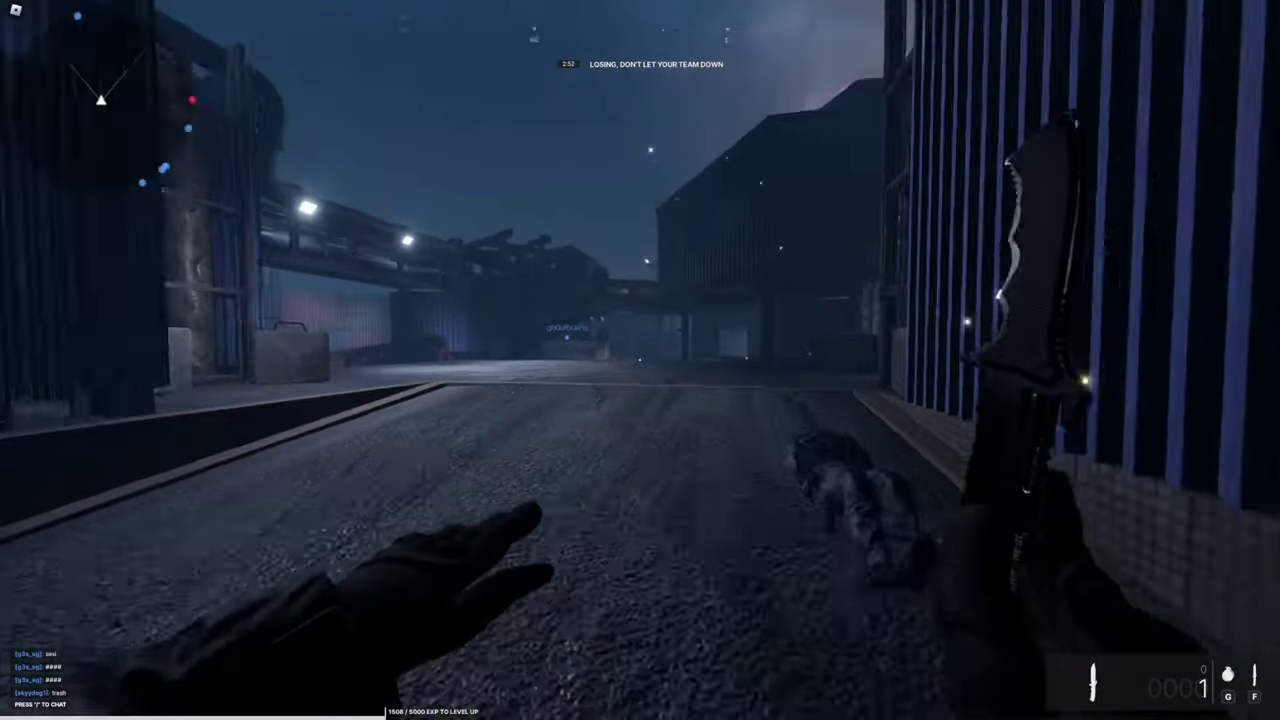
key(w)
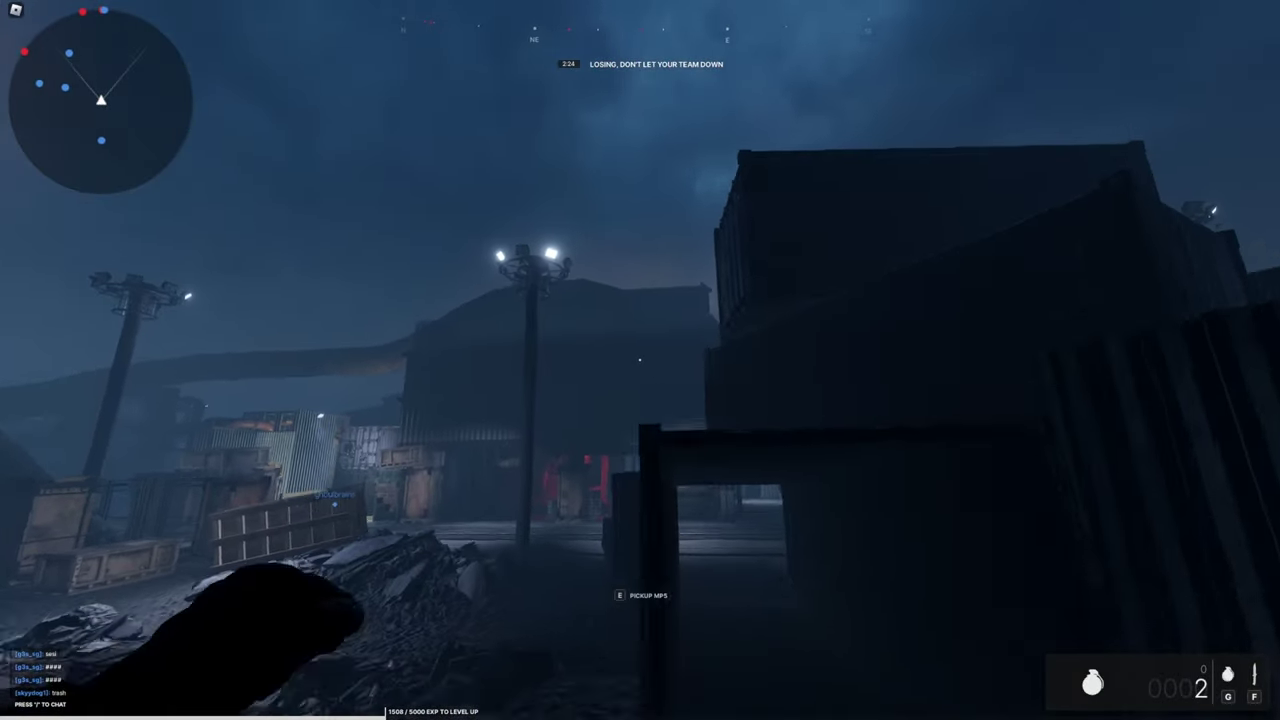
key(1)
key(w)
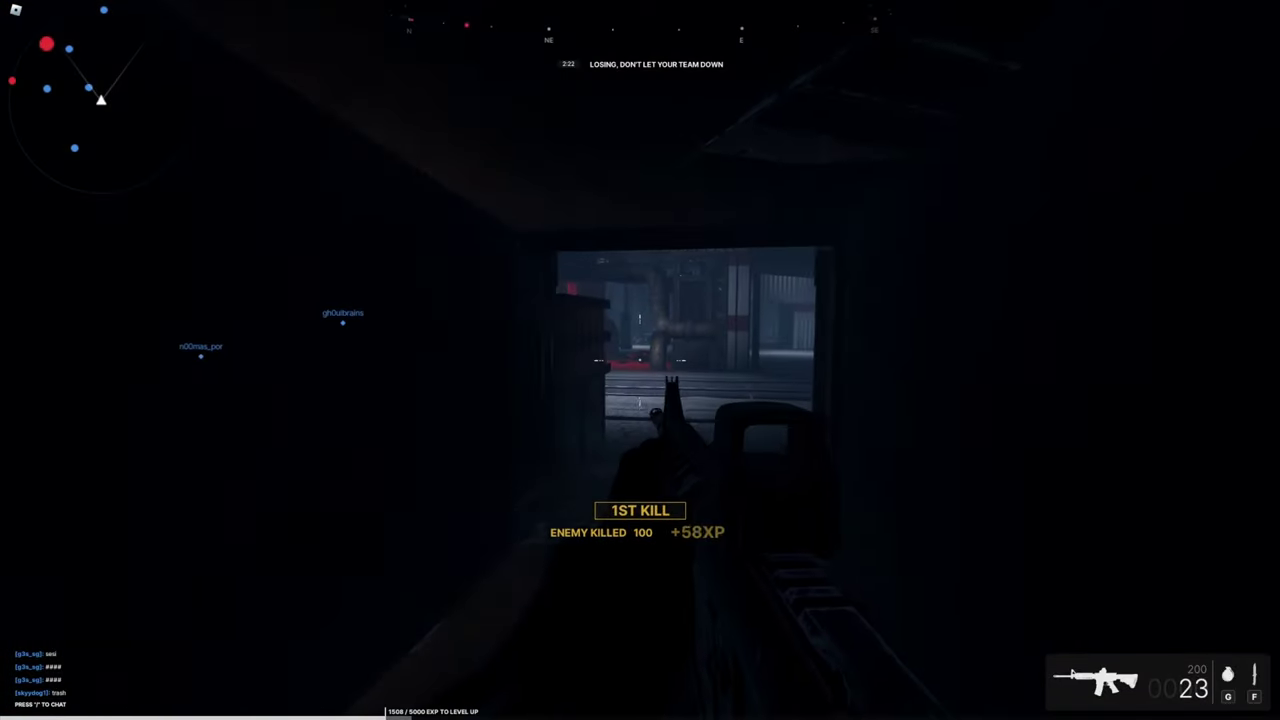
right_click(640, 360)
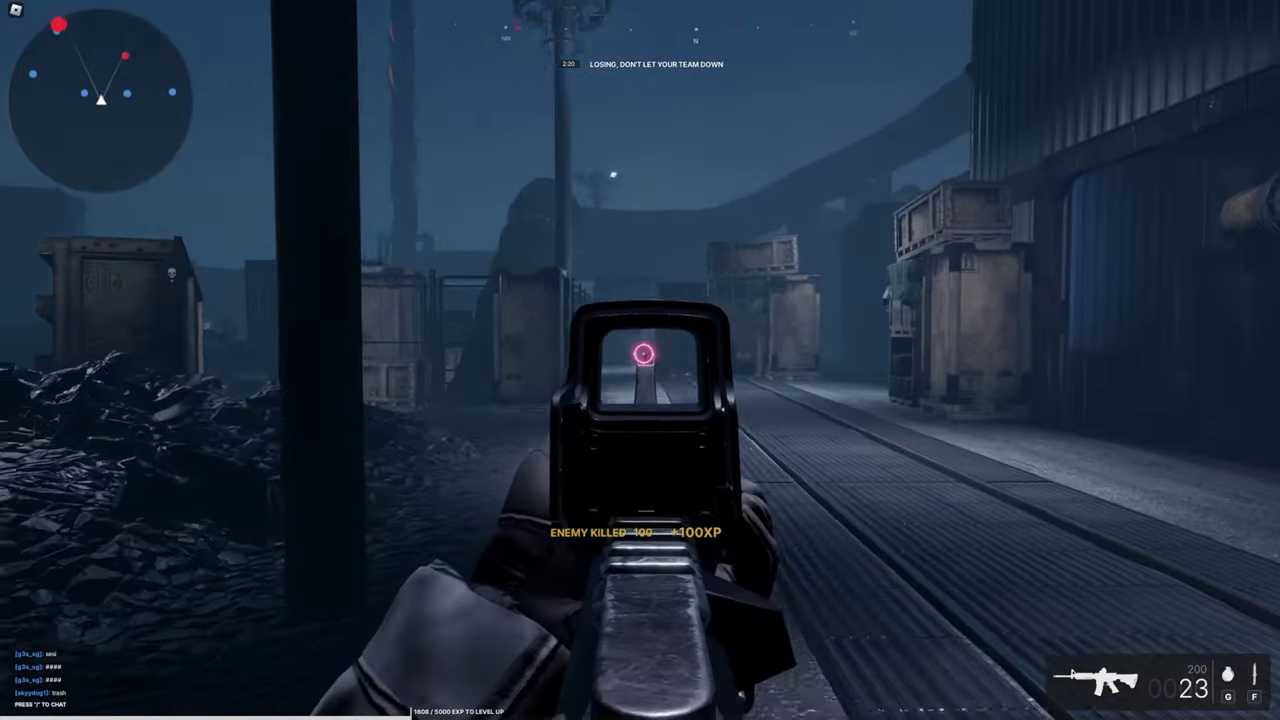
key(shift)
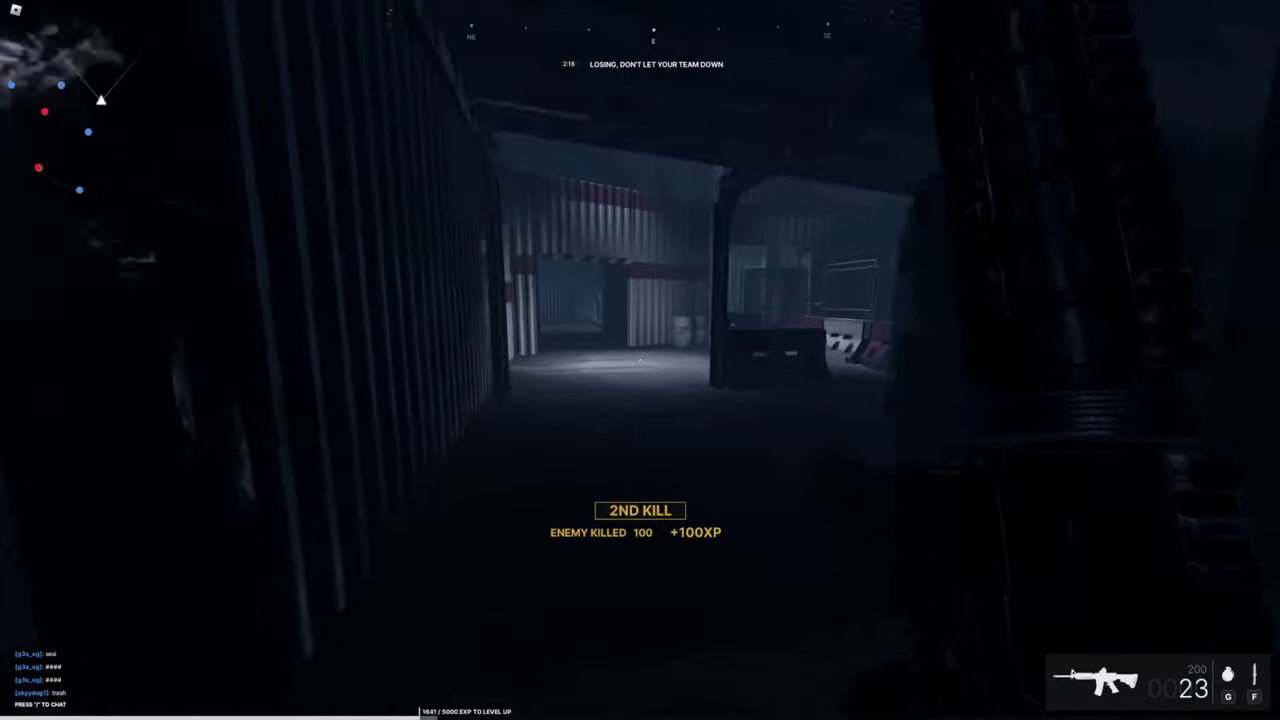
key(w)
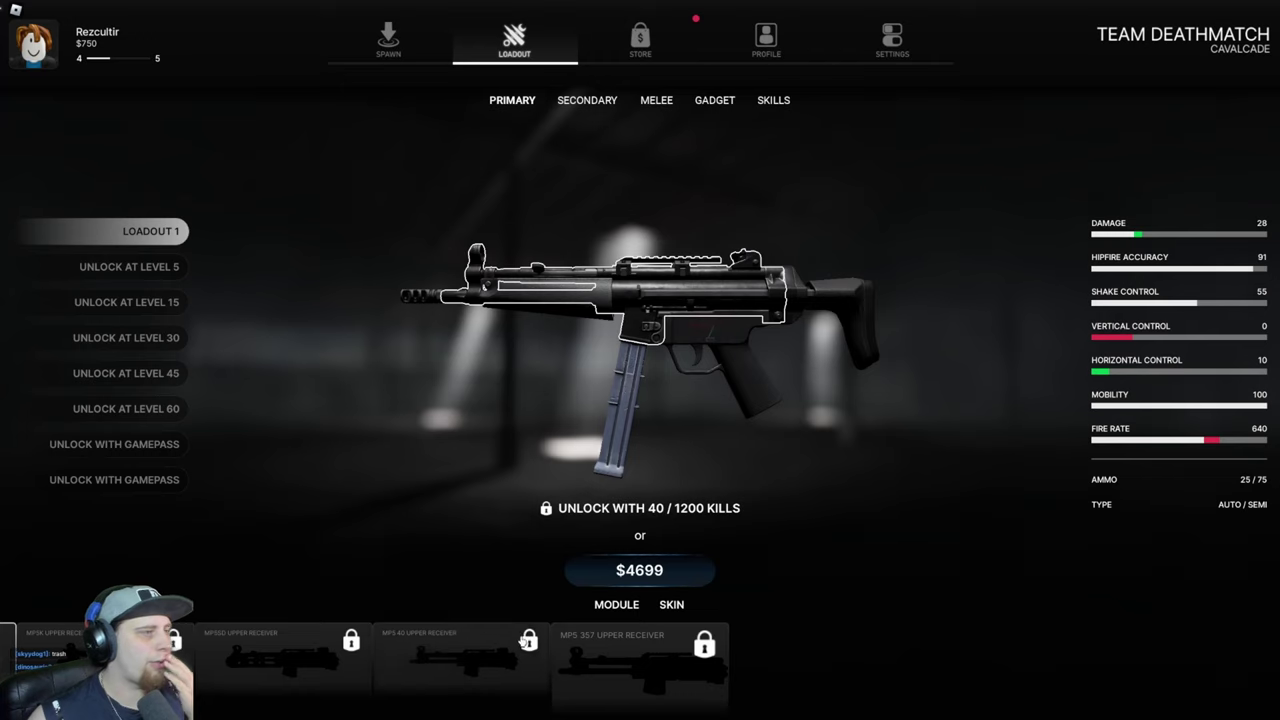
Preview the MP5K receiver, then equip the MP5's Default Upper Receiver
click(420, 665)
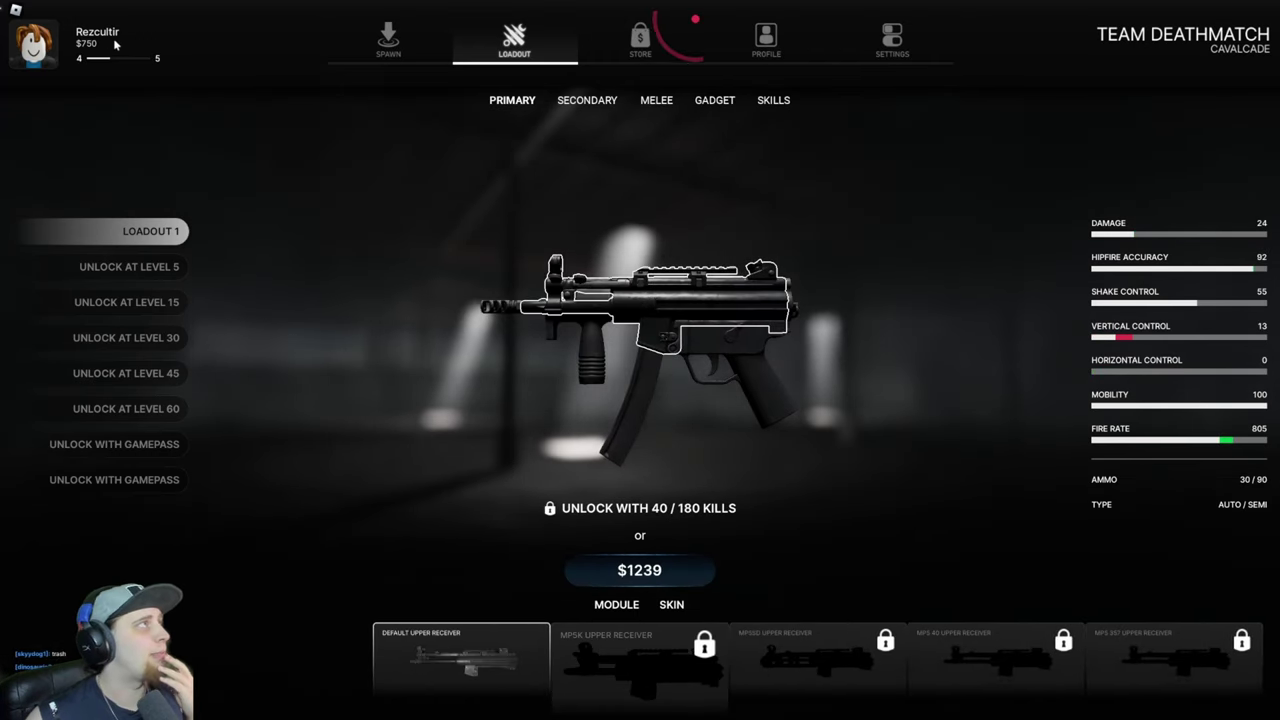
click(520, 650)
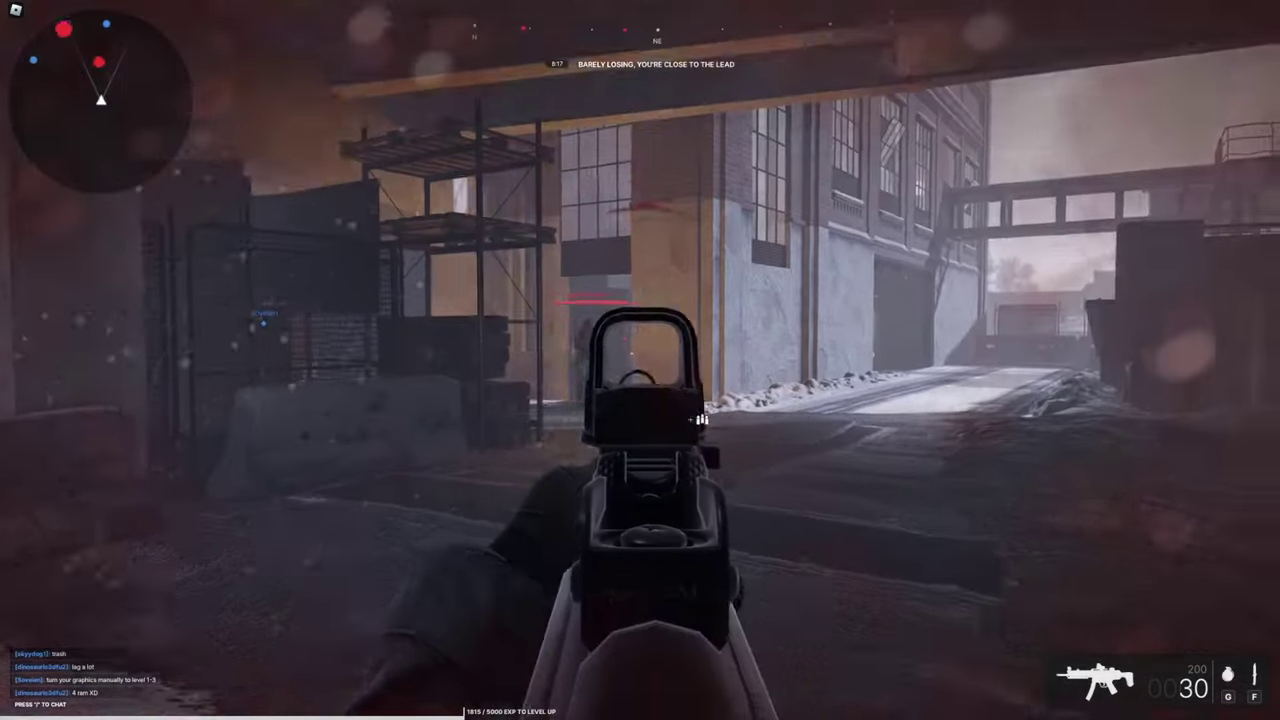
Kill the first enemy, then grenade and shoot down the alley for another kill
click(640, 360)
click(640, 360)
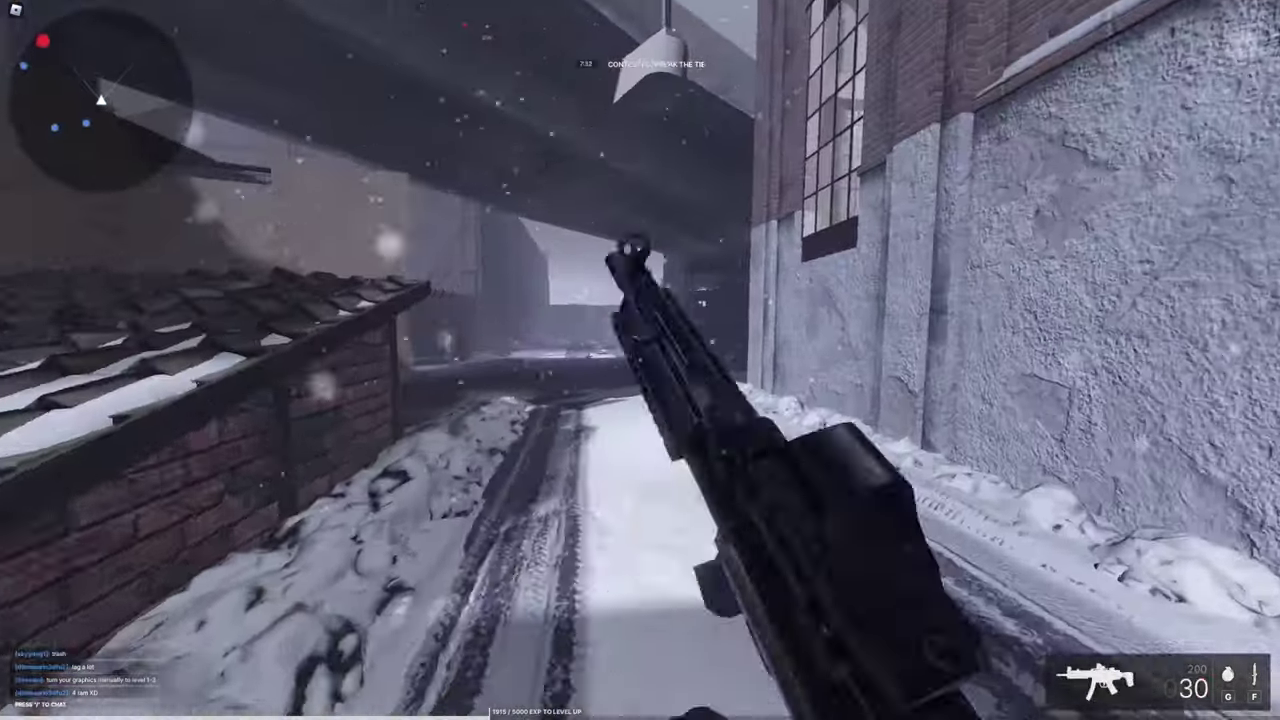
key(g)
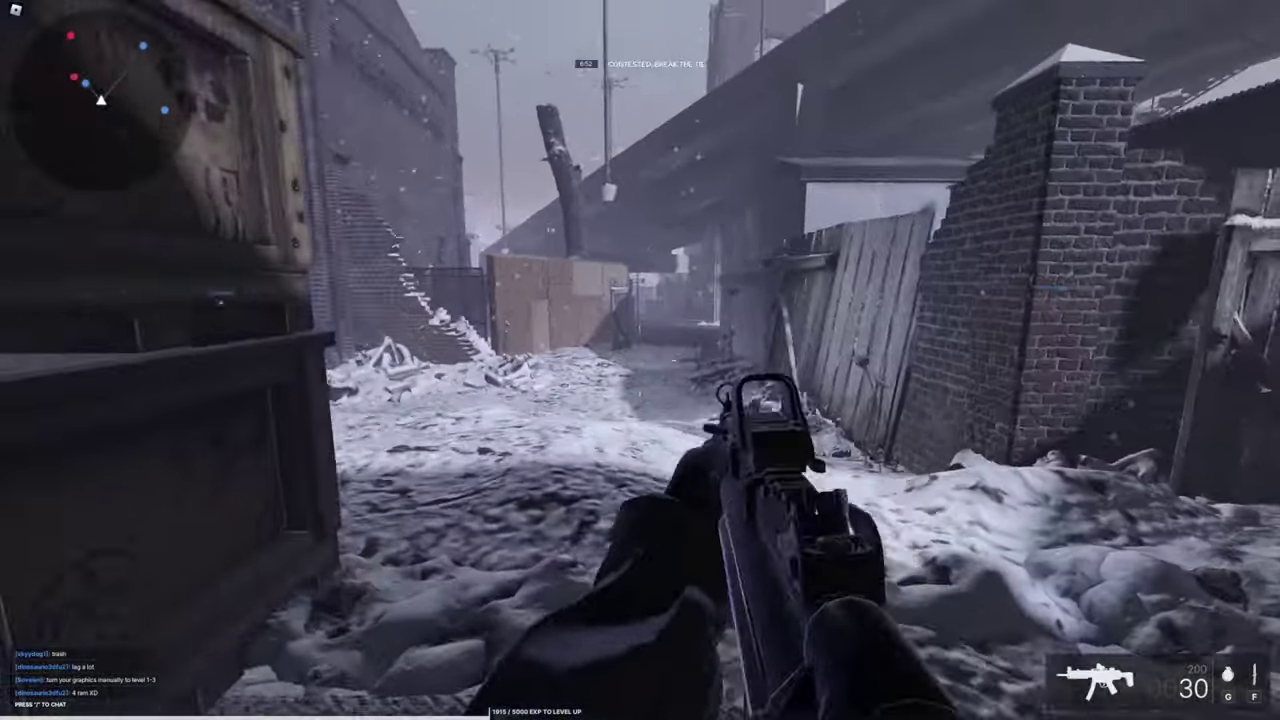
right_click(640, 360)
click(640, 360)
click(640, 360)
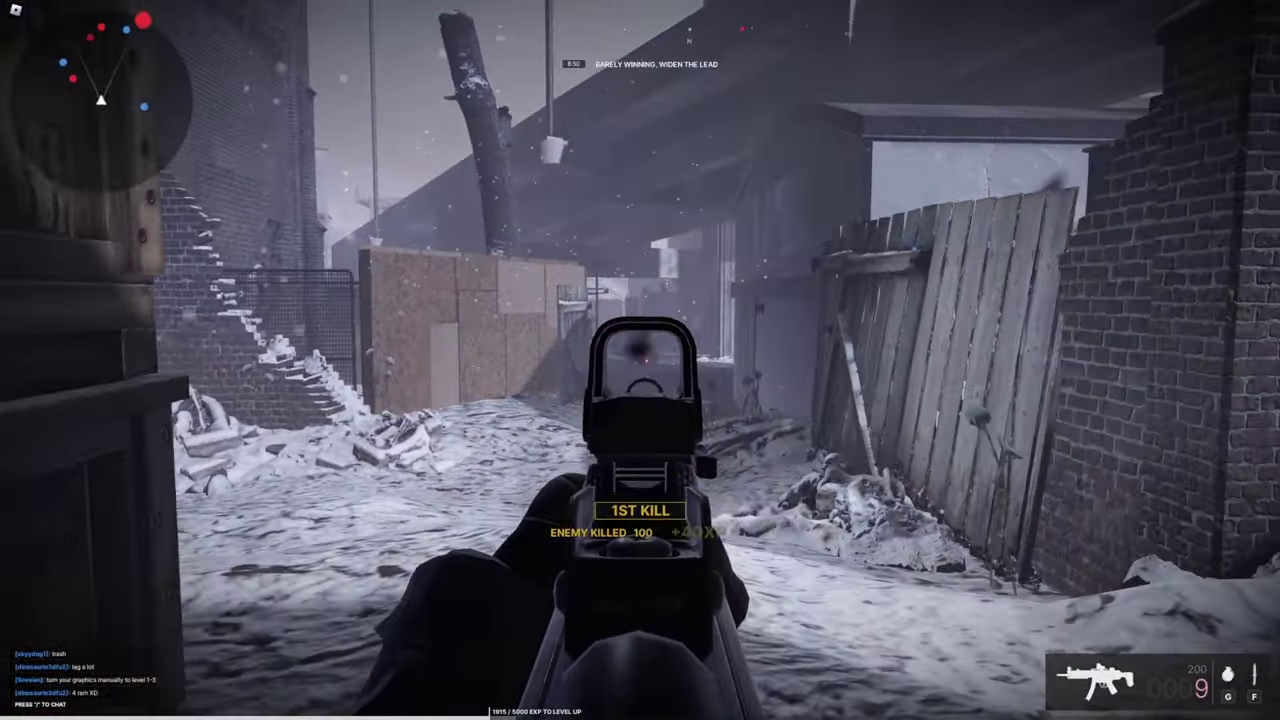
Move into the next alley and shoot the enemy there for a second kill
right_click(640, 360)
key(w)
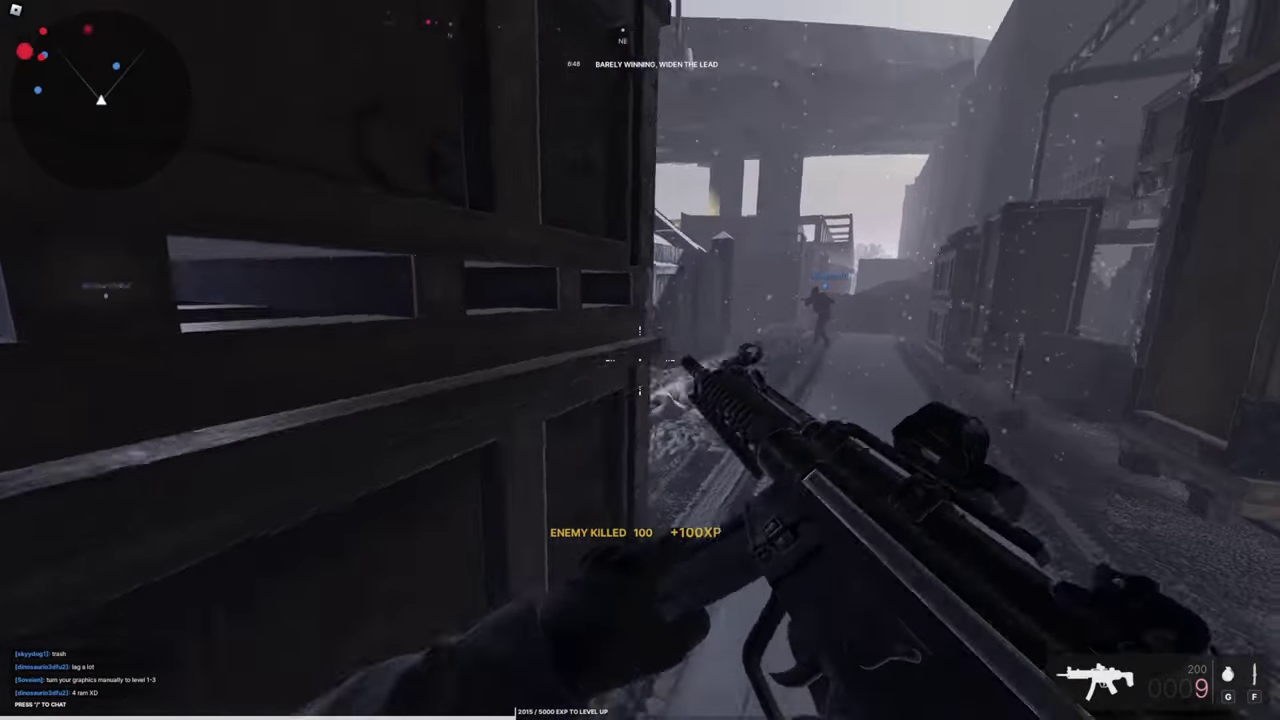
right_click(640, 360)
click(640, 360)
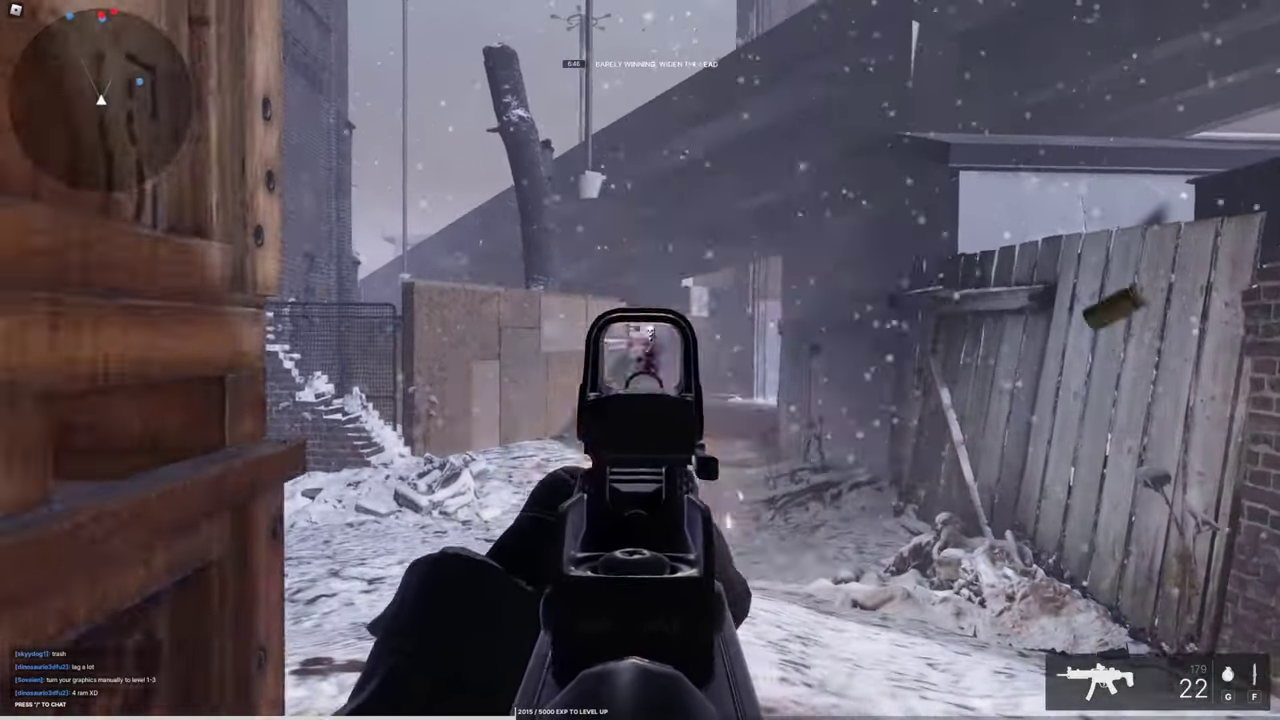
click(640, 360)
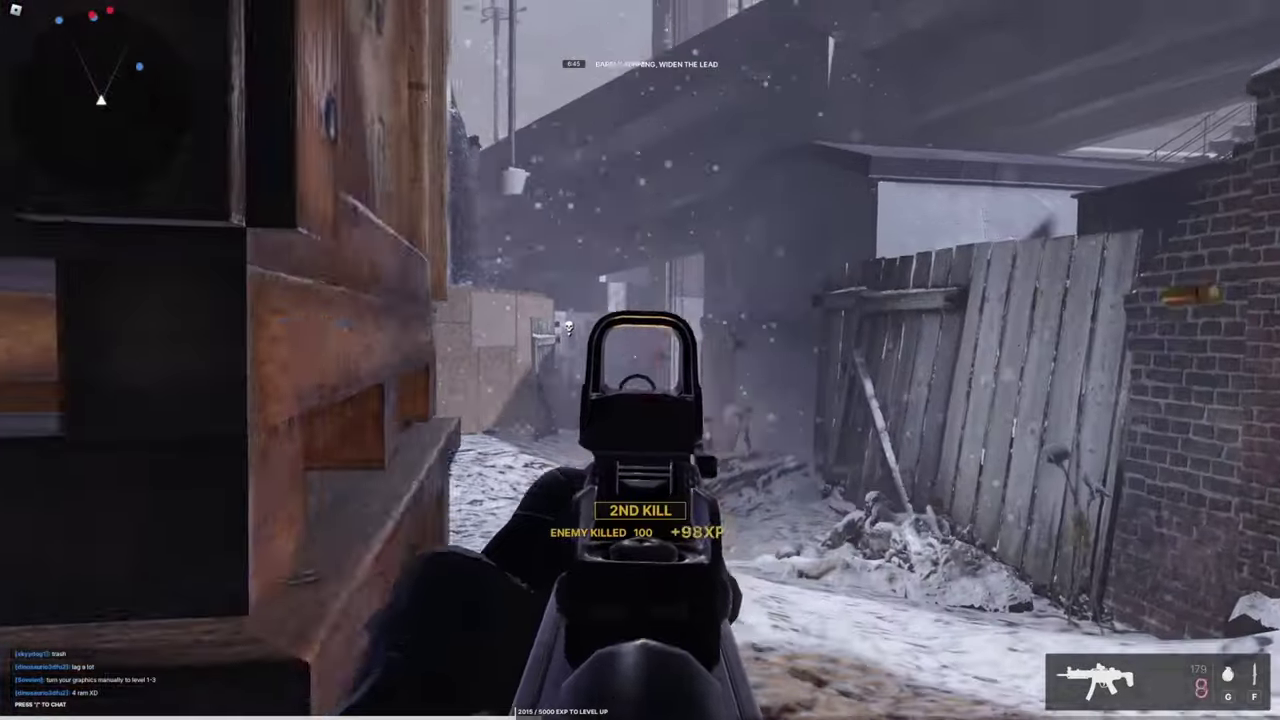
click(640, 360)
right_click(640, 360)
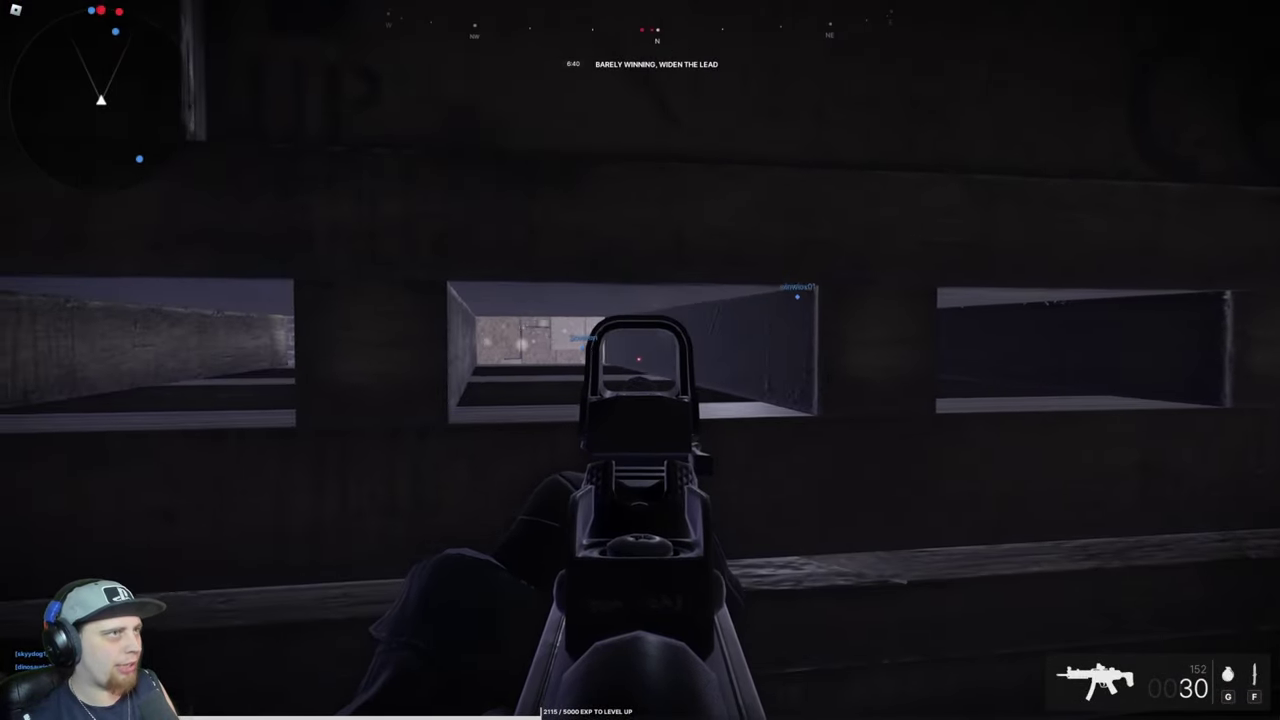
Enter the snowy yard, fire toward the crates for a third kill, and reload
right_click(640, 360)
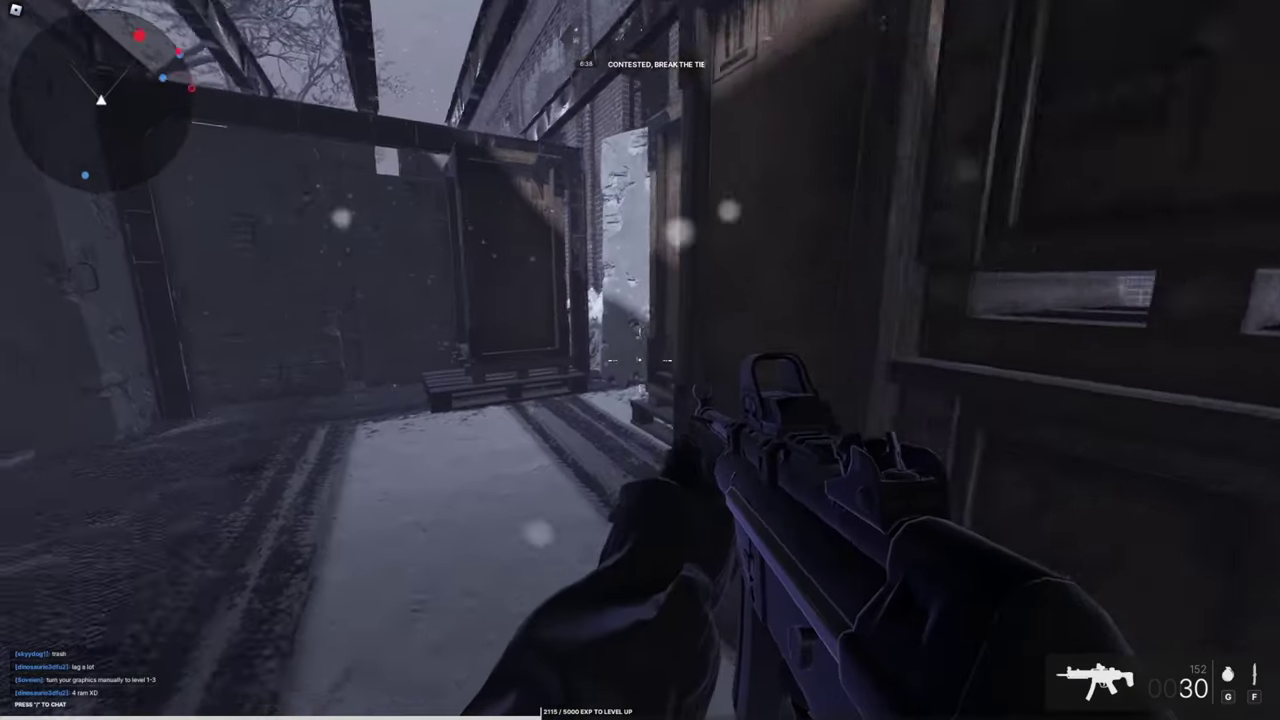
right_click(640, 360)
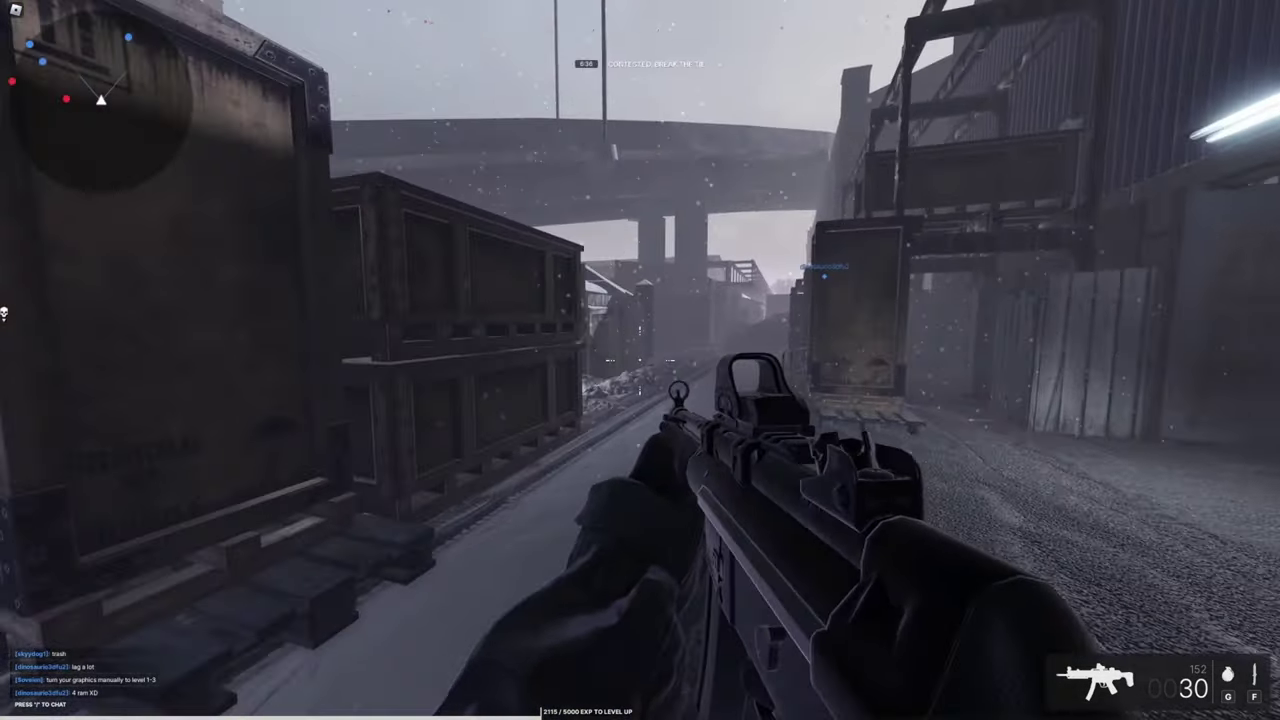
right_click(640, 360)
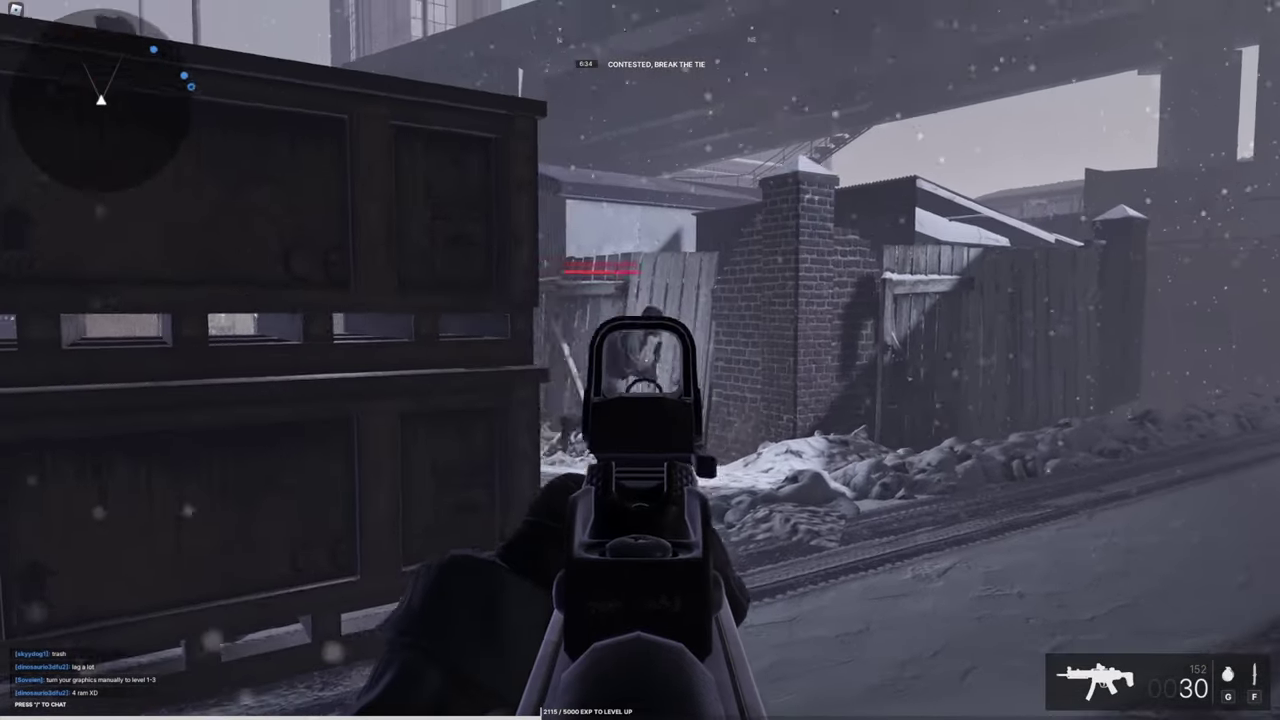
click(640, 360)
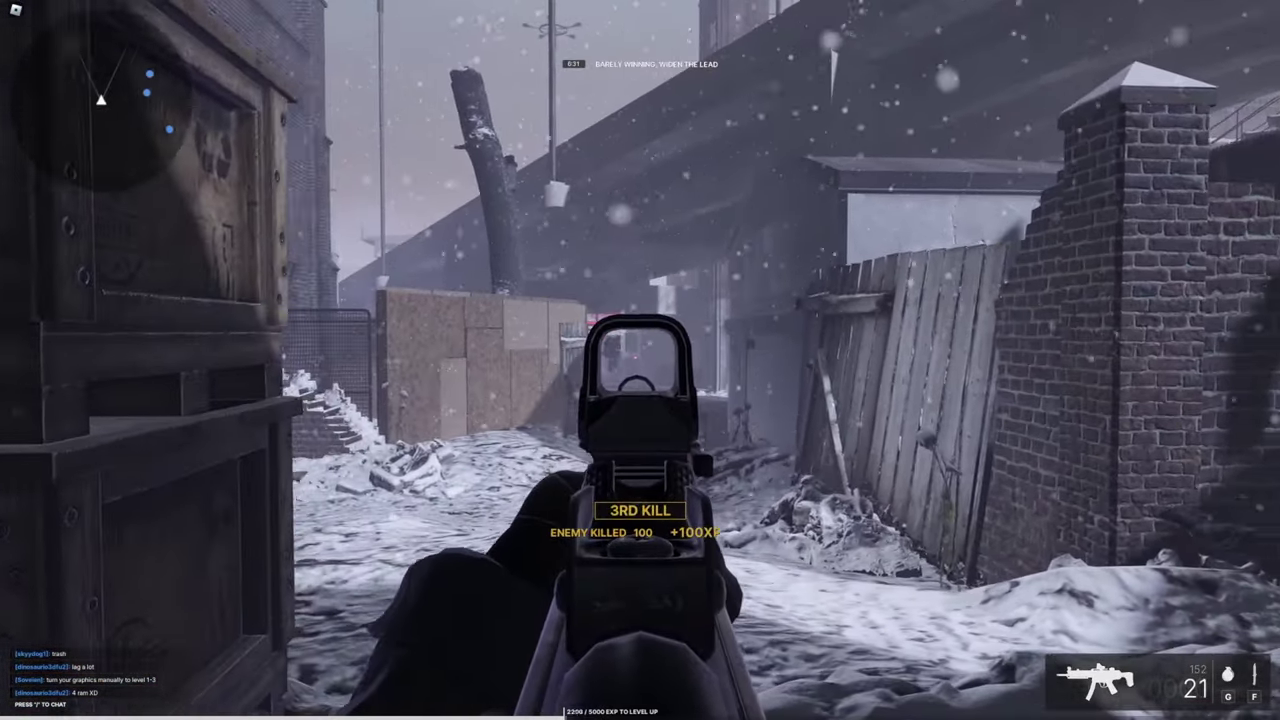
click(640, 360)
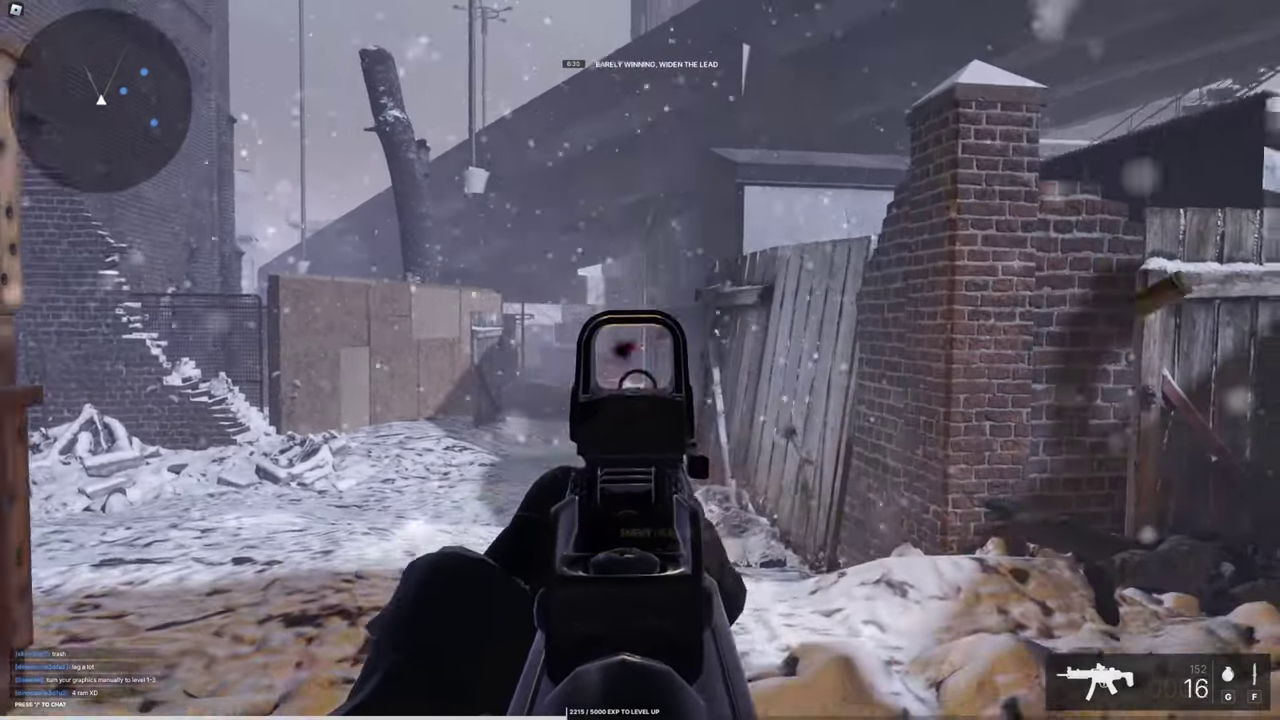
click(640, 360)
key(r)
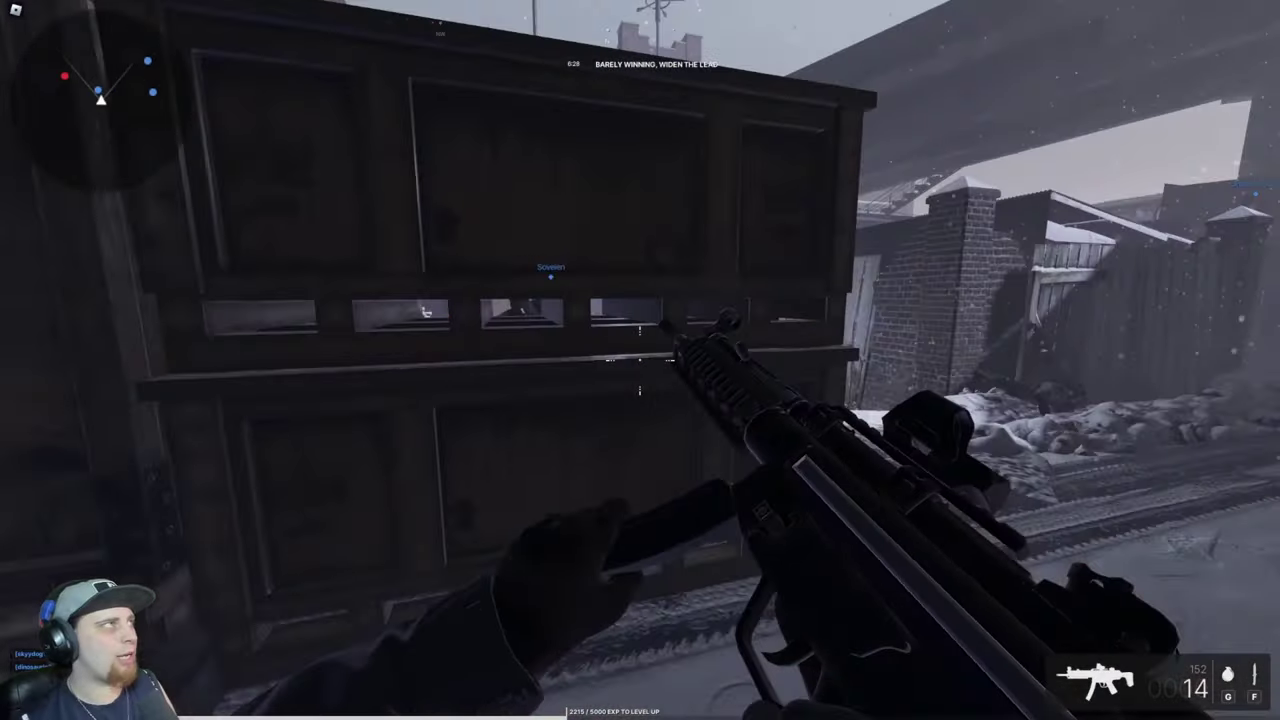
right_click(640, 360)
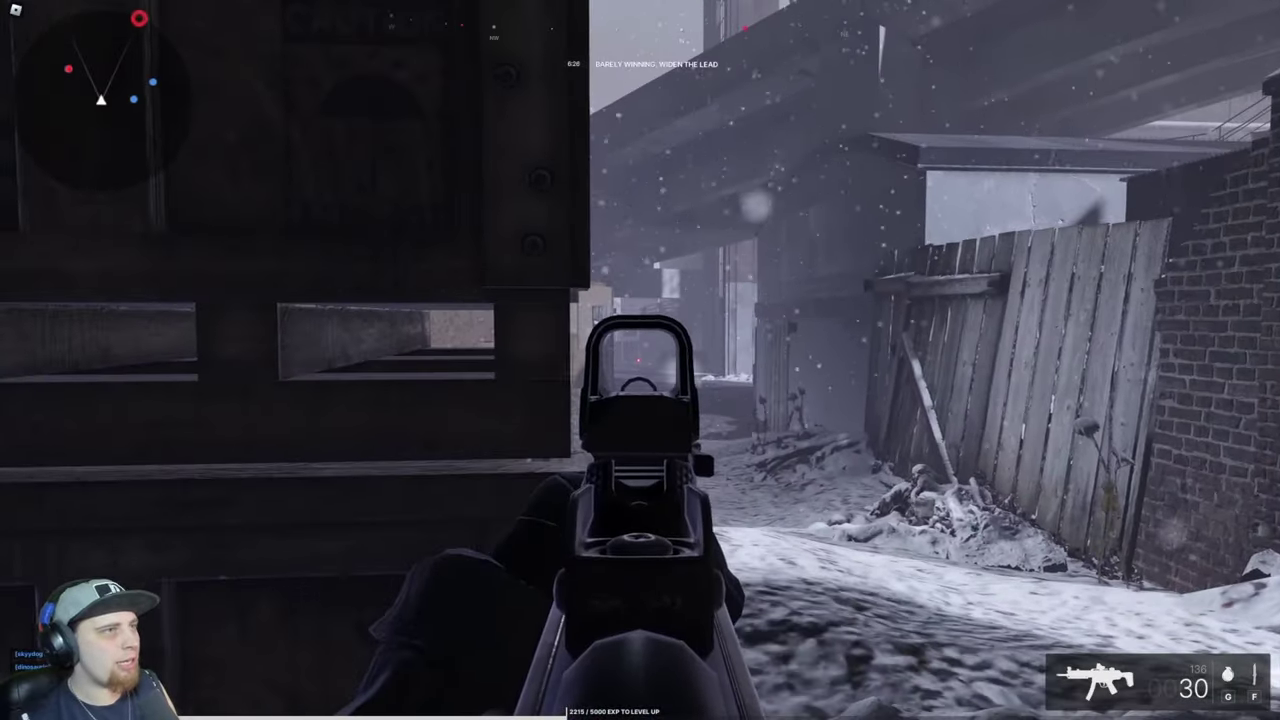
Sprint to the underpass, gun down the enemy there, and reload the empty rifle
key(shift)
key(w)
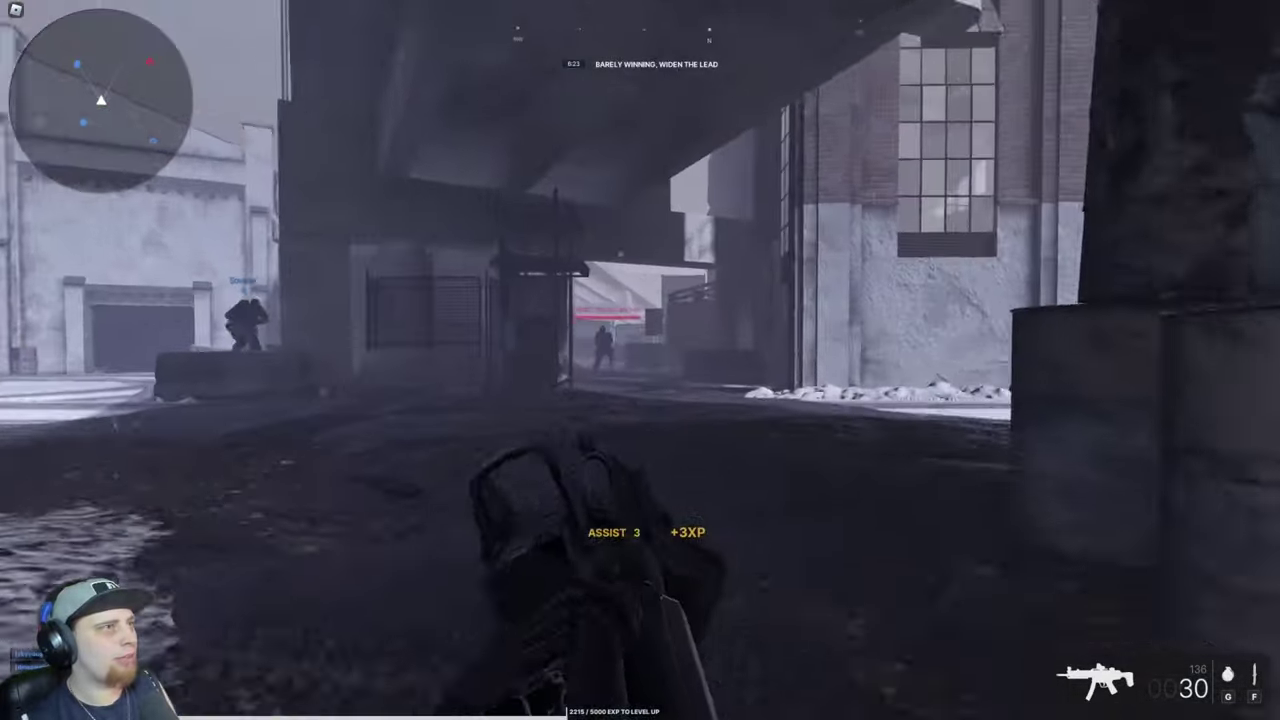
right_click(640, 360)
click(640, 360)
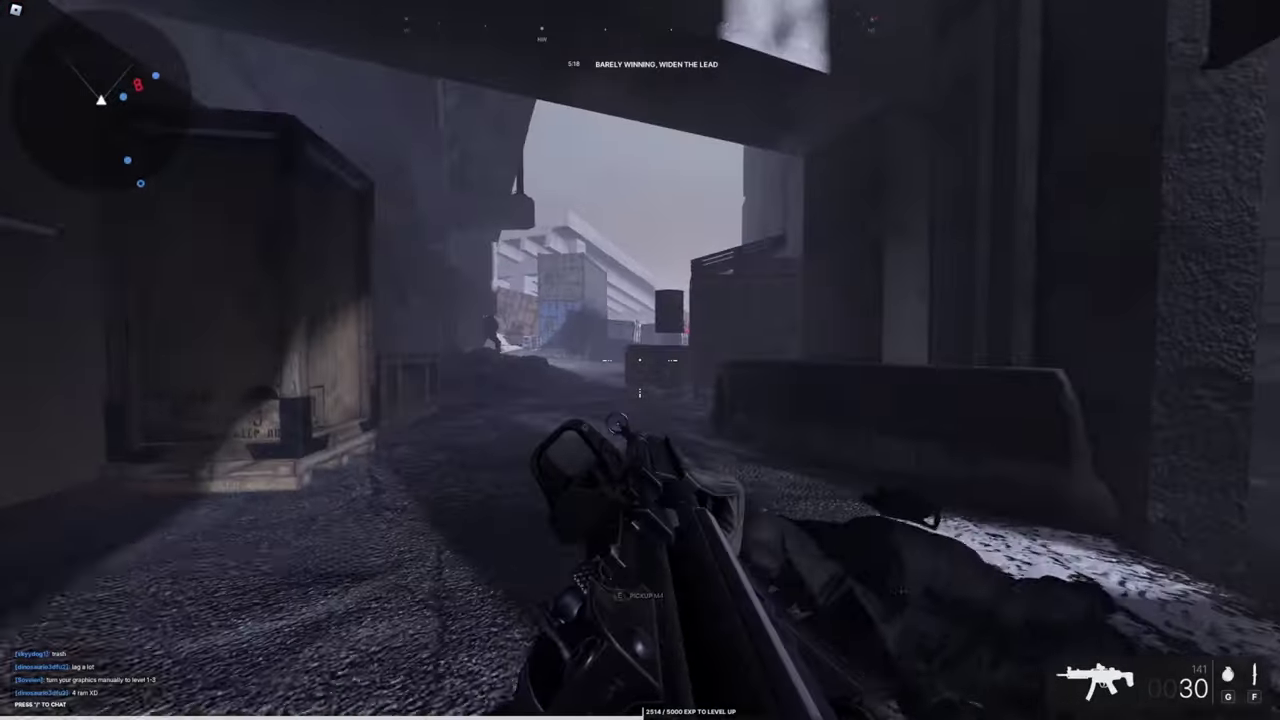
right_click(640, 360)
click(640, 360)
click(640, 360)
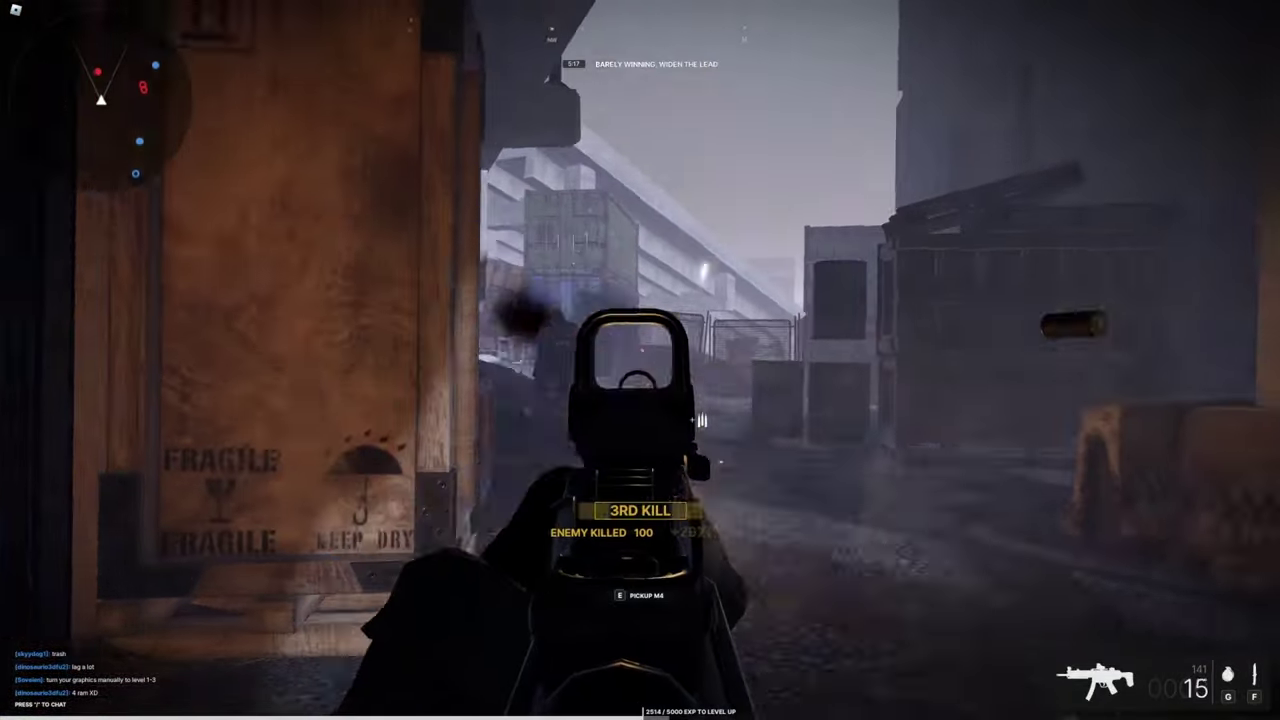
click(640, 360)
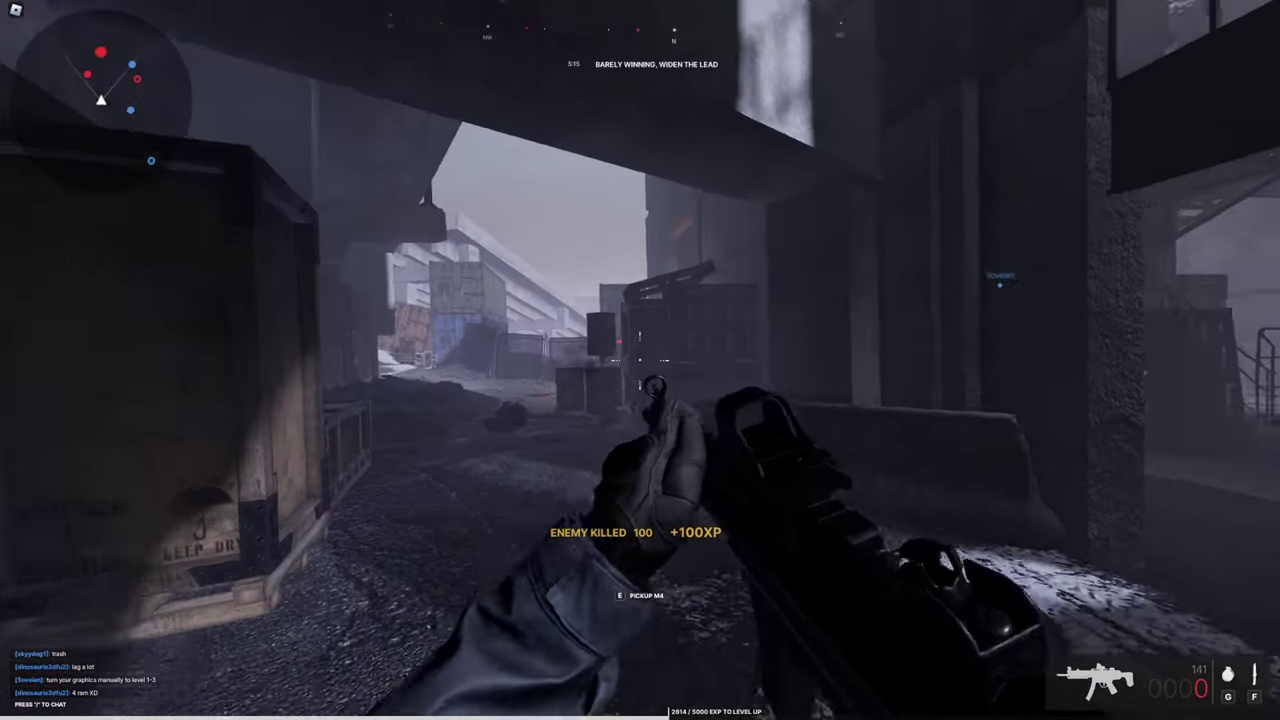
key(r)
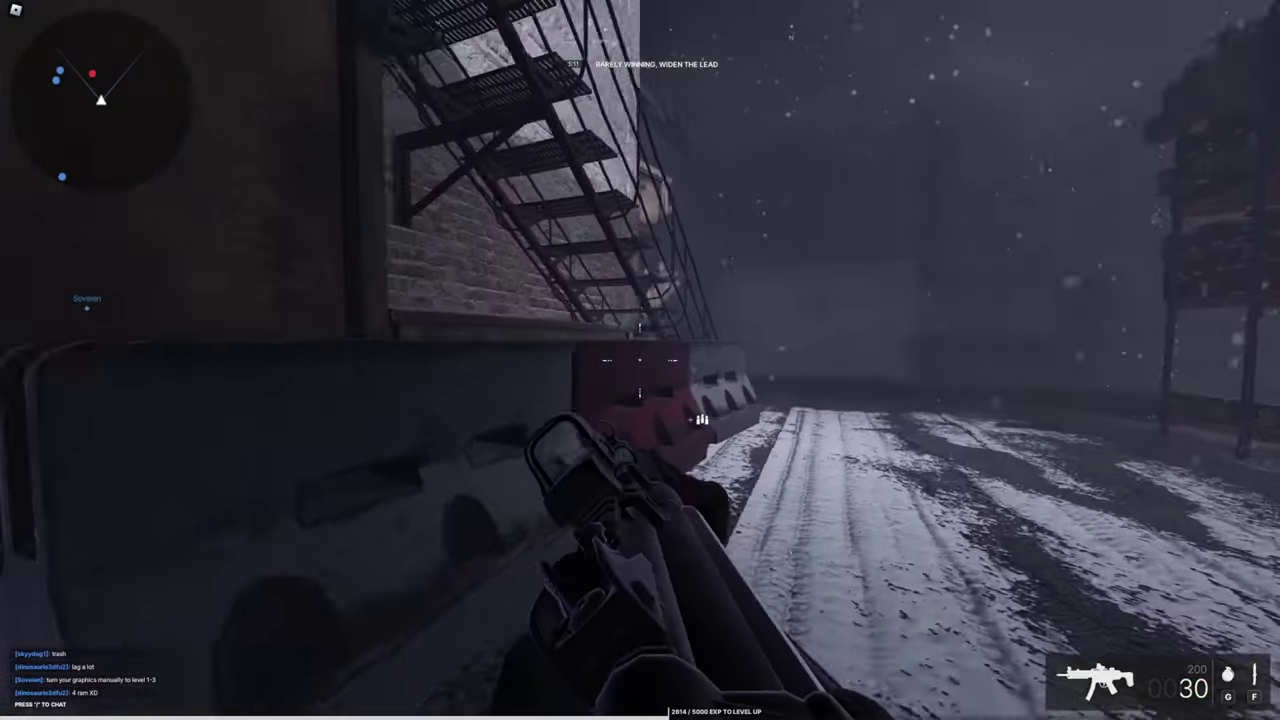
Swap from knife to rifle, head outdoors, ready a grenade, and empty the magazine at an enemy
key(shift+w)
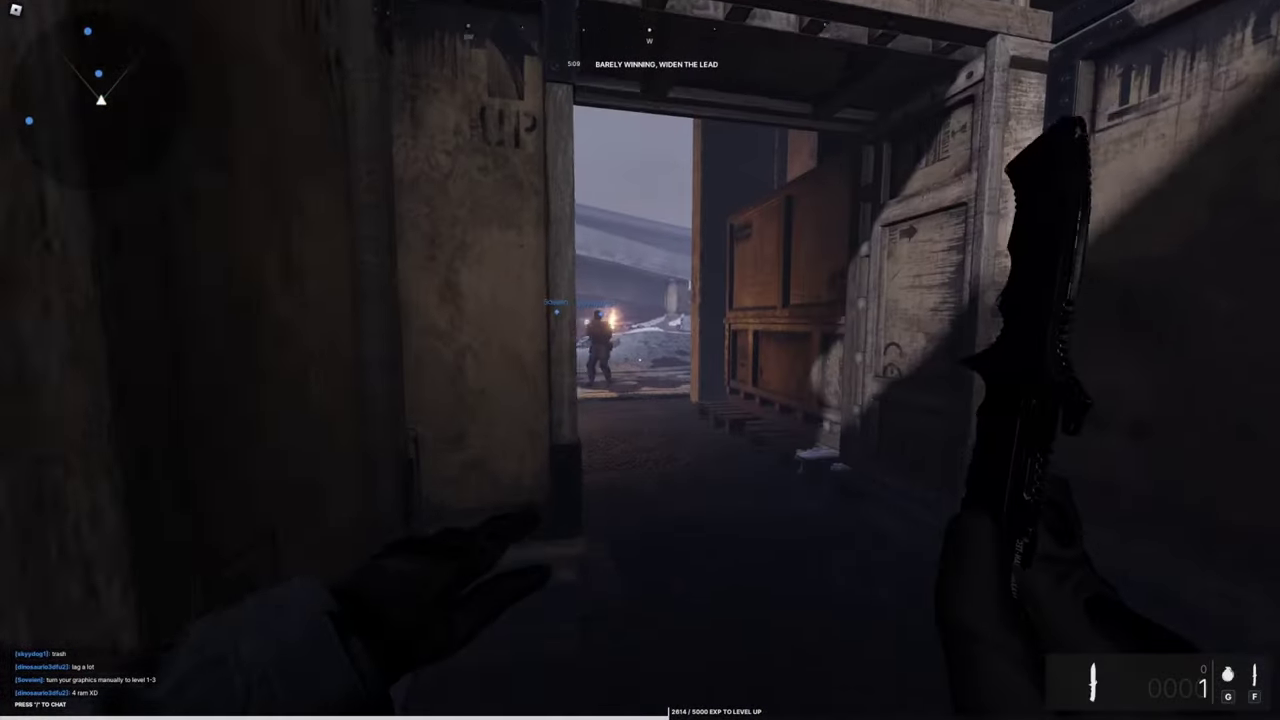
key(1)
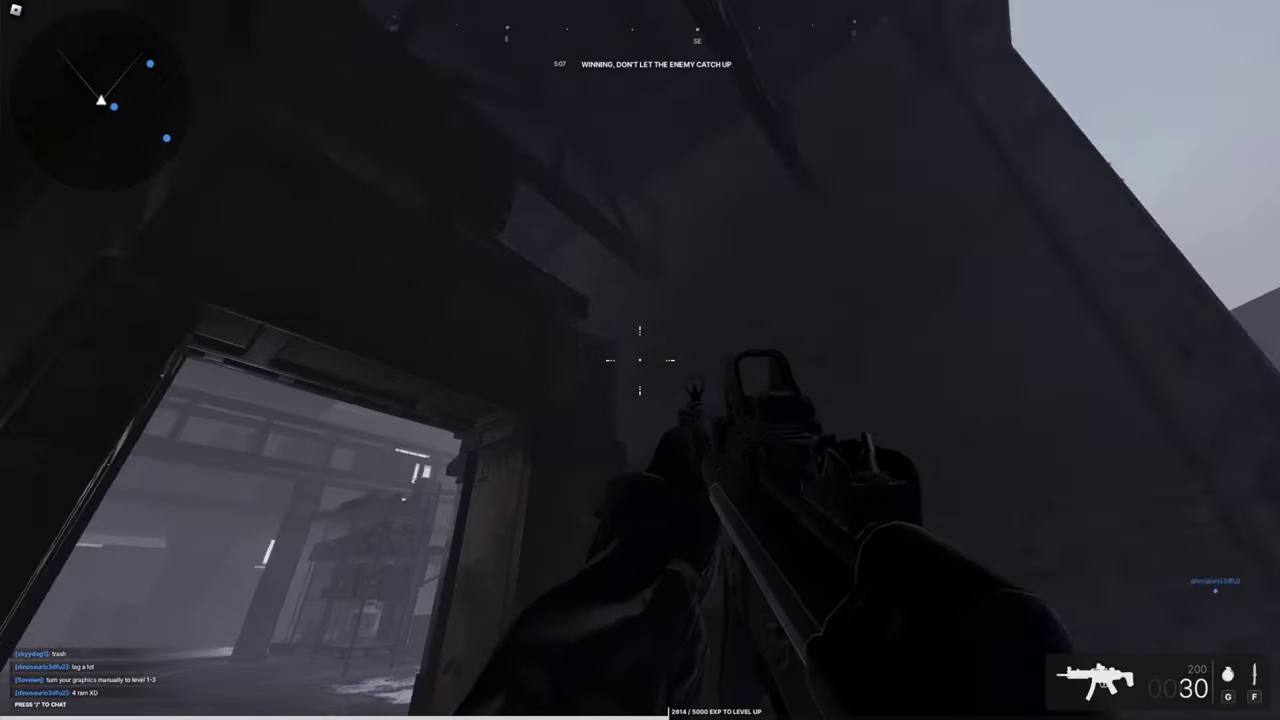
click(640, 360)
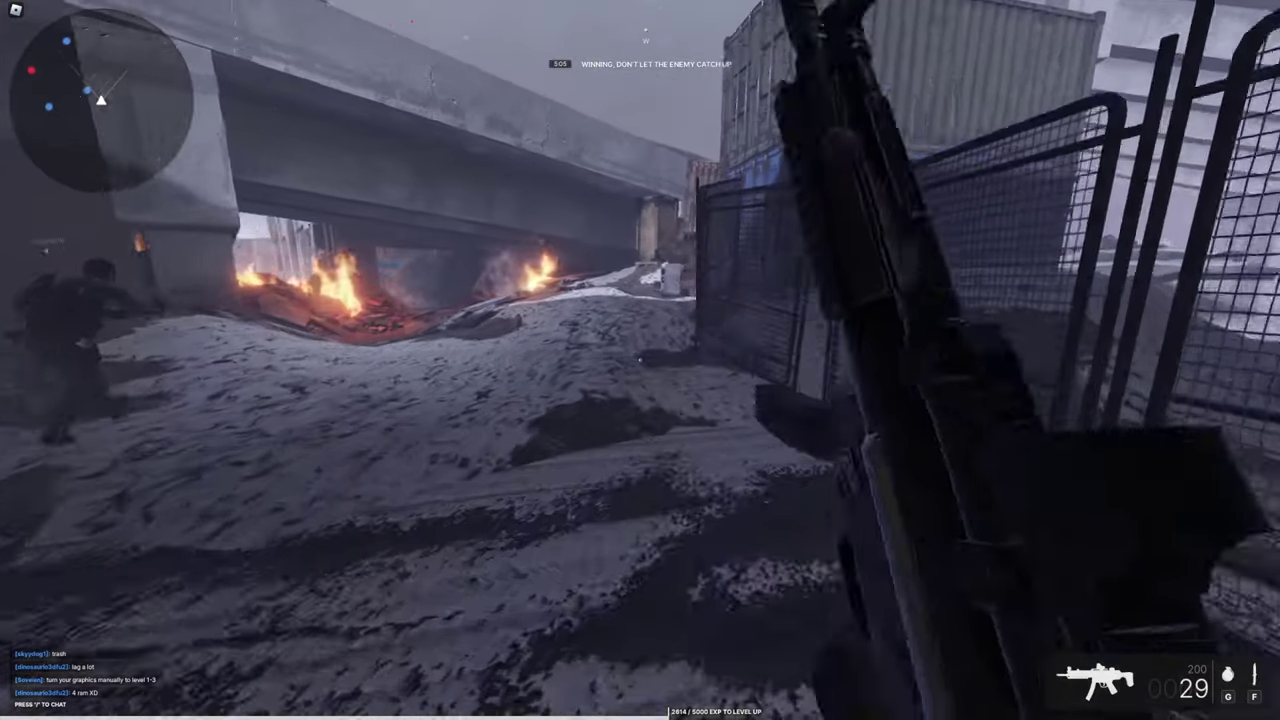
key(g)
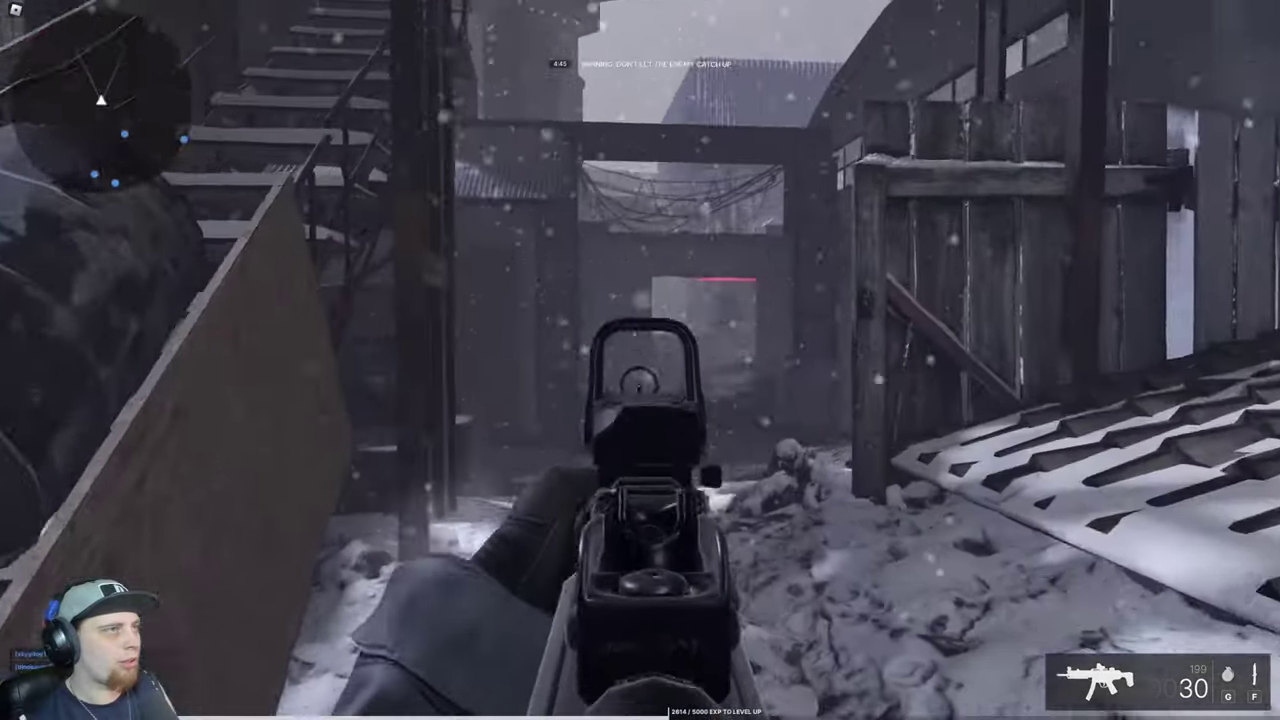
click(640, 360)
click(640, 360)
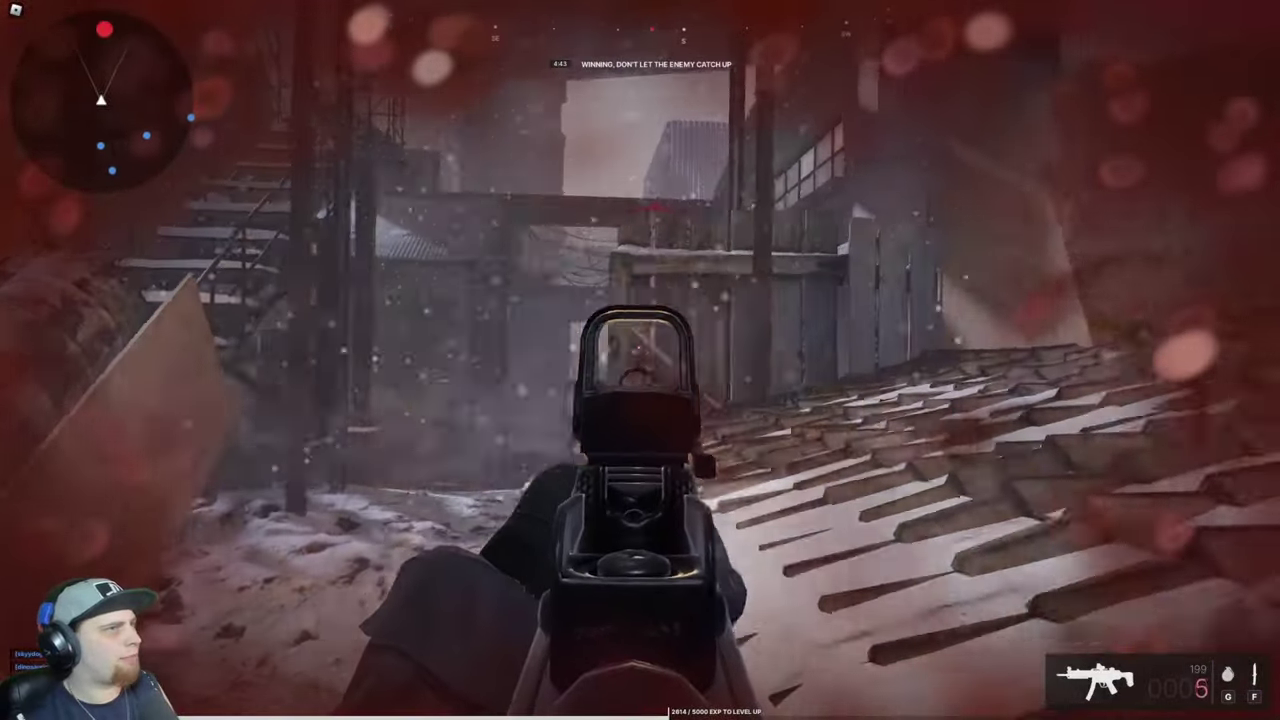
click(640, 360)
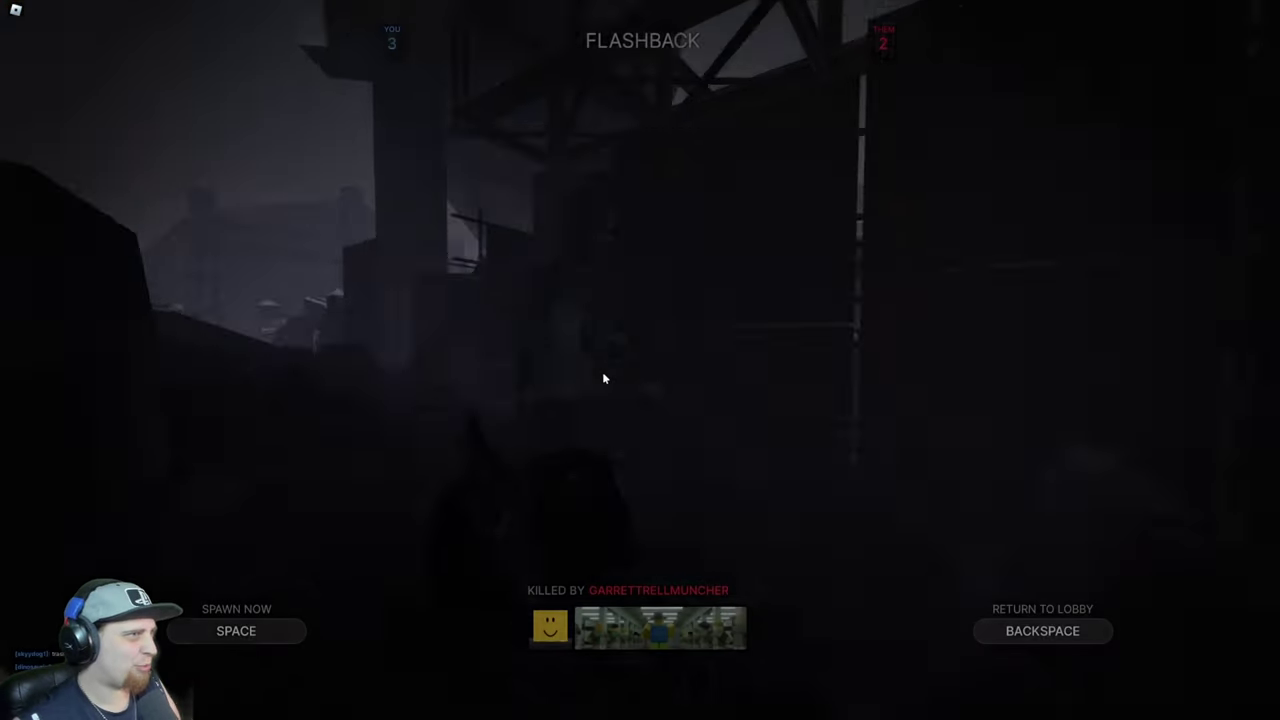
Respawn with Space and fire at enemies through the doorway and inside the building
key(space)
key(w)
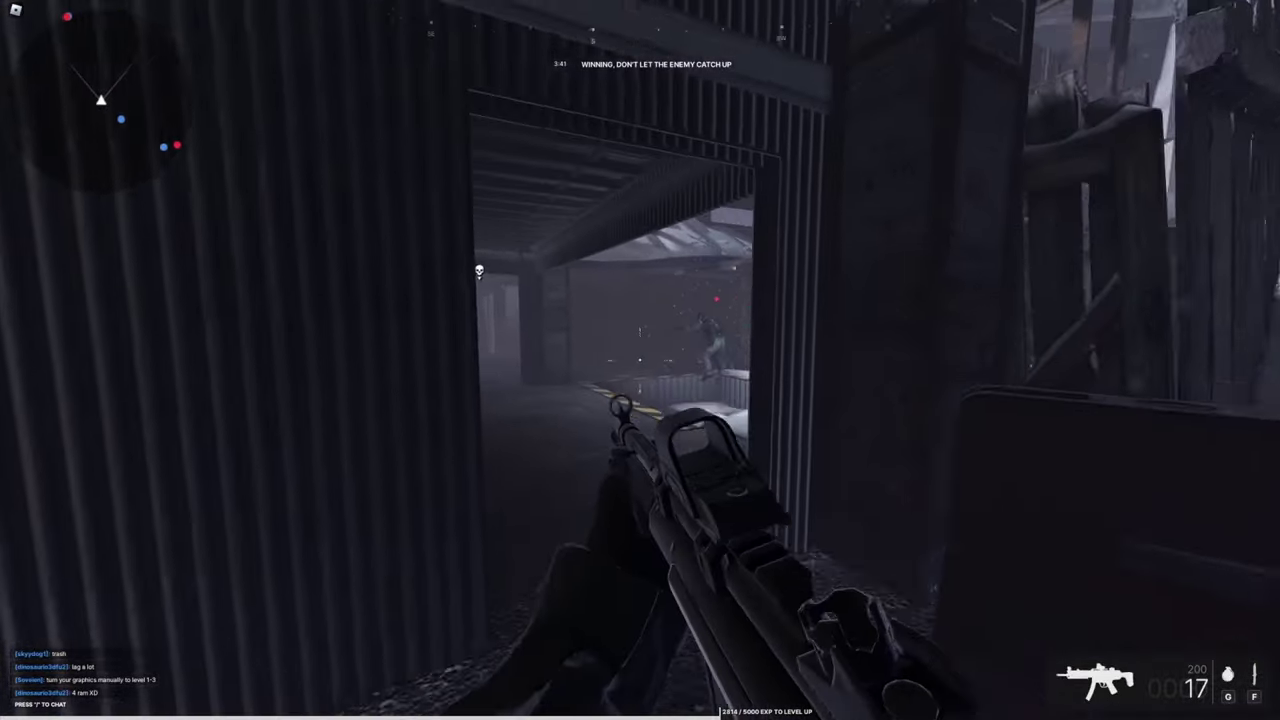
right_click(640, 360)
click(640, 360)
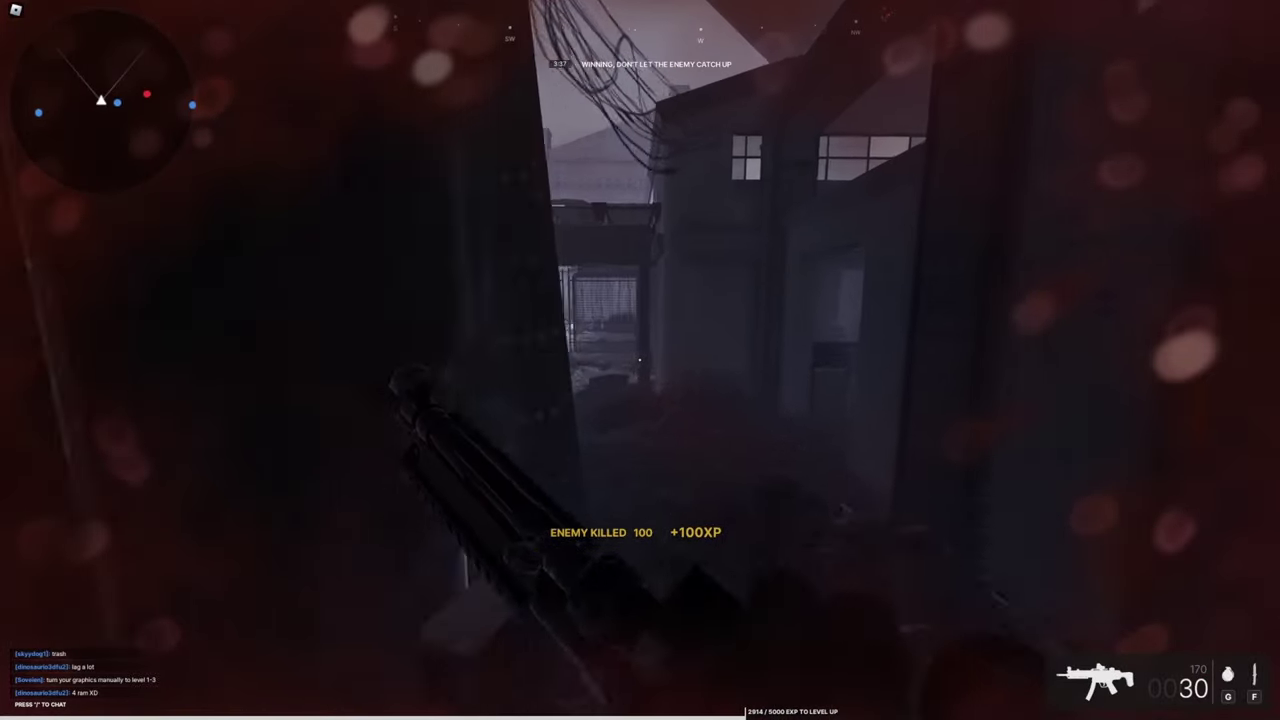
click(640, 360)
click(640, 360)
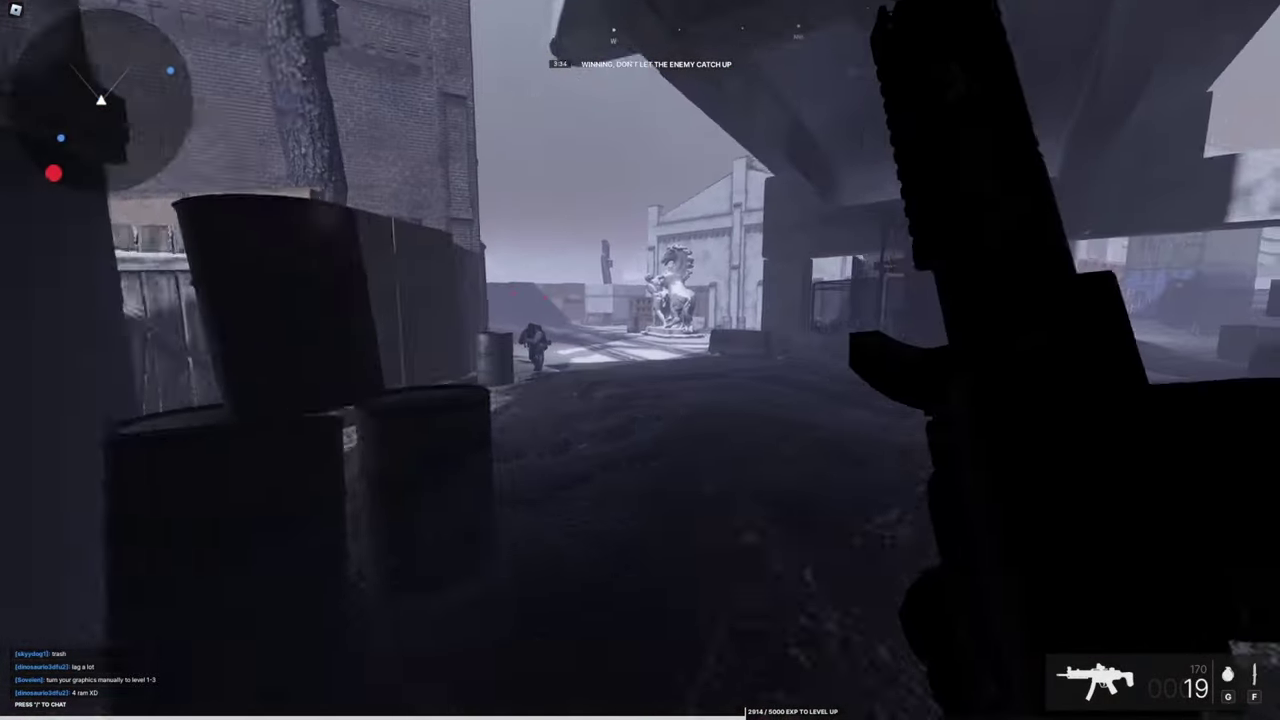
Headshot the close-range enemy outdoors and reload the empty rifle
right_click(640, 360)
click(640, 360)
click(640, 360)
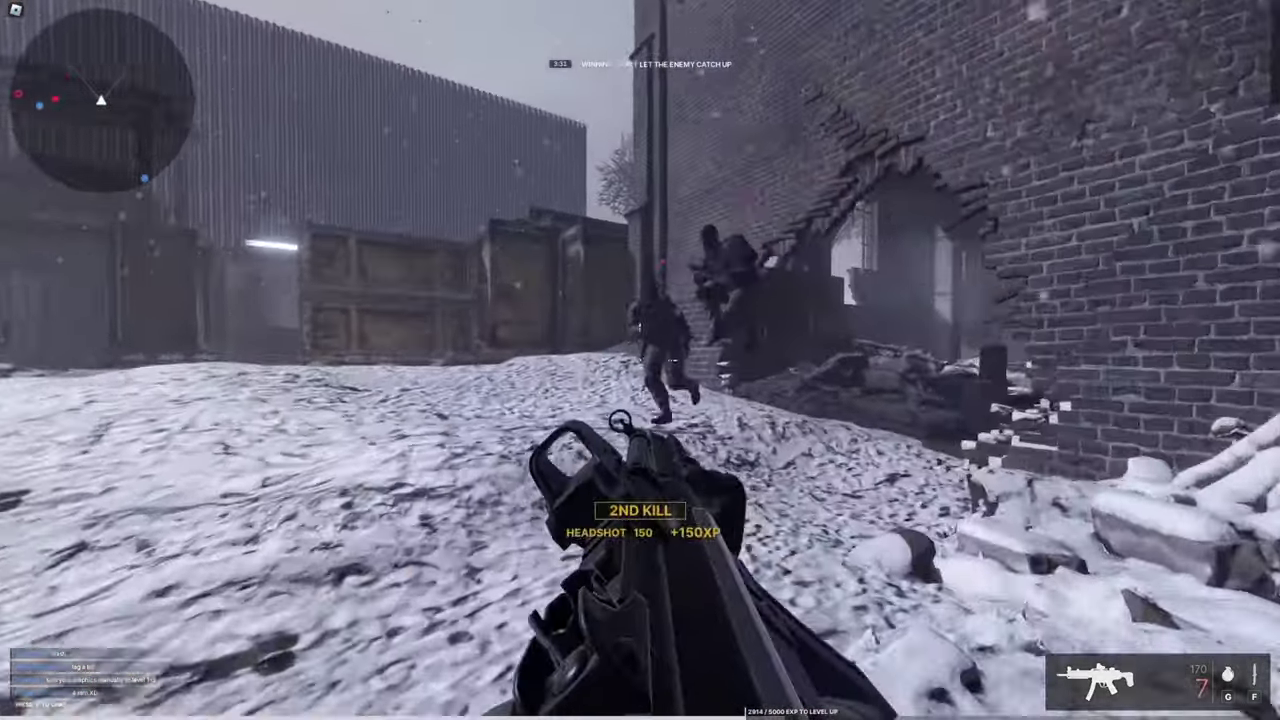
click(640, 360)
key(r)
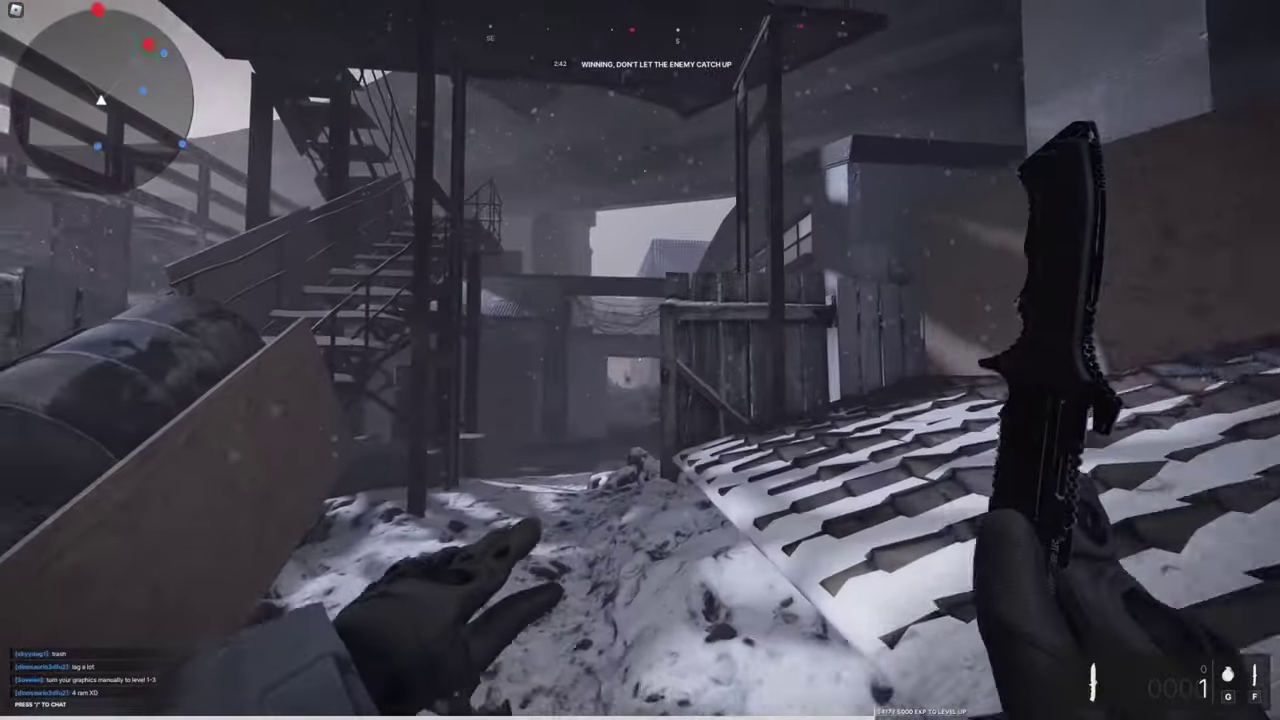
Switch from knife to rifle and score the second and third kills
key(1)
right_click(640, 360)
click(640, 360)
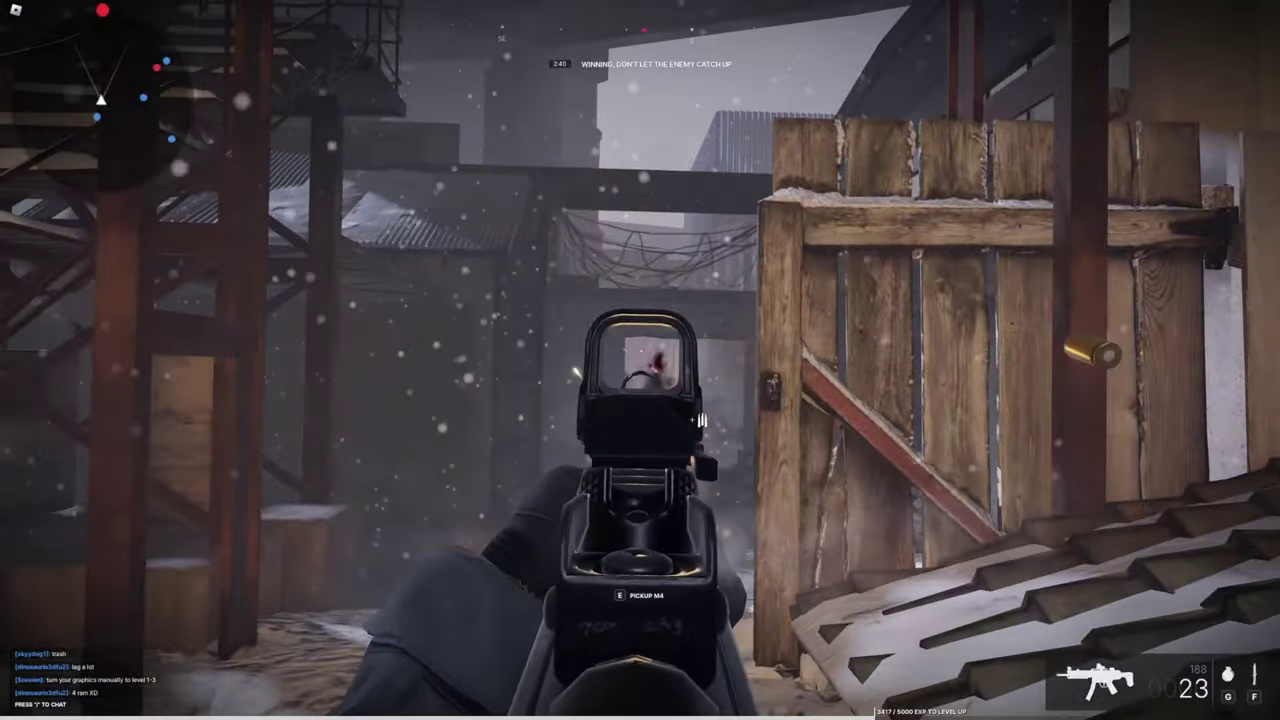
click(640, 360)
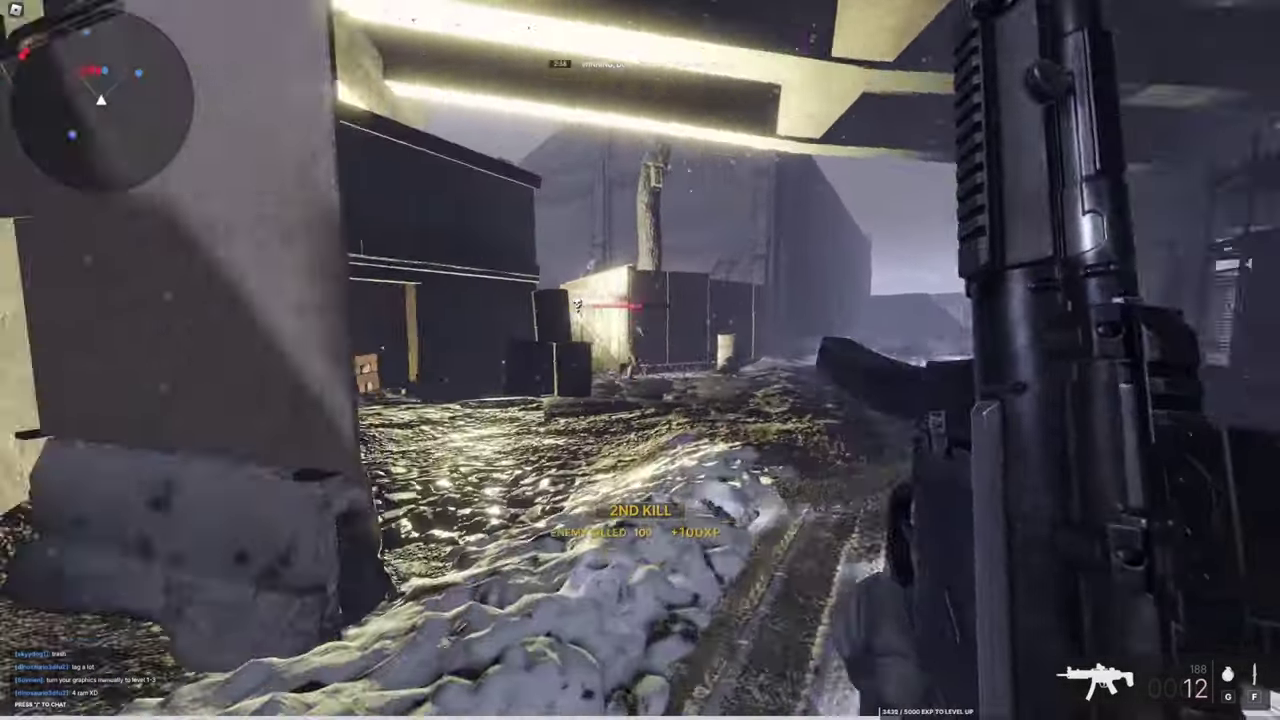
click(640, 360)
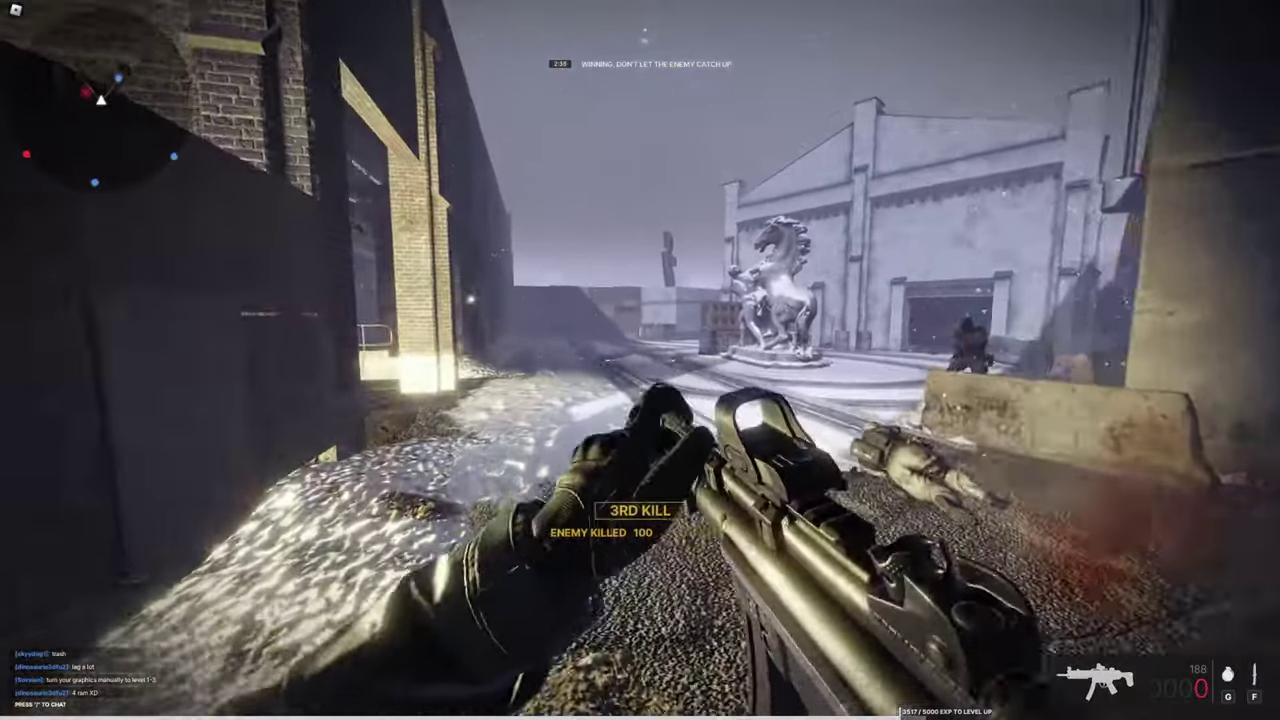
Move through the building and arch into the snowy courtyard and alley toward the burning debris
key(w)
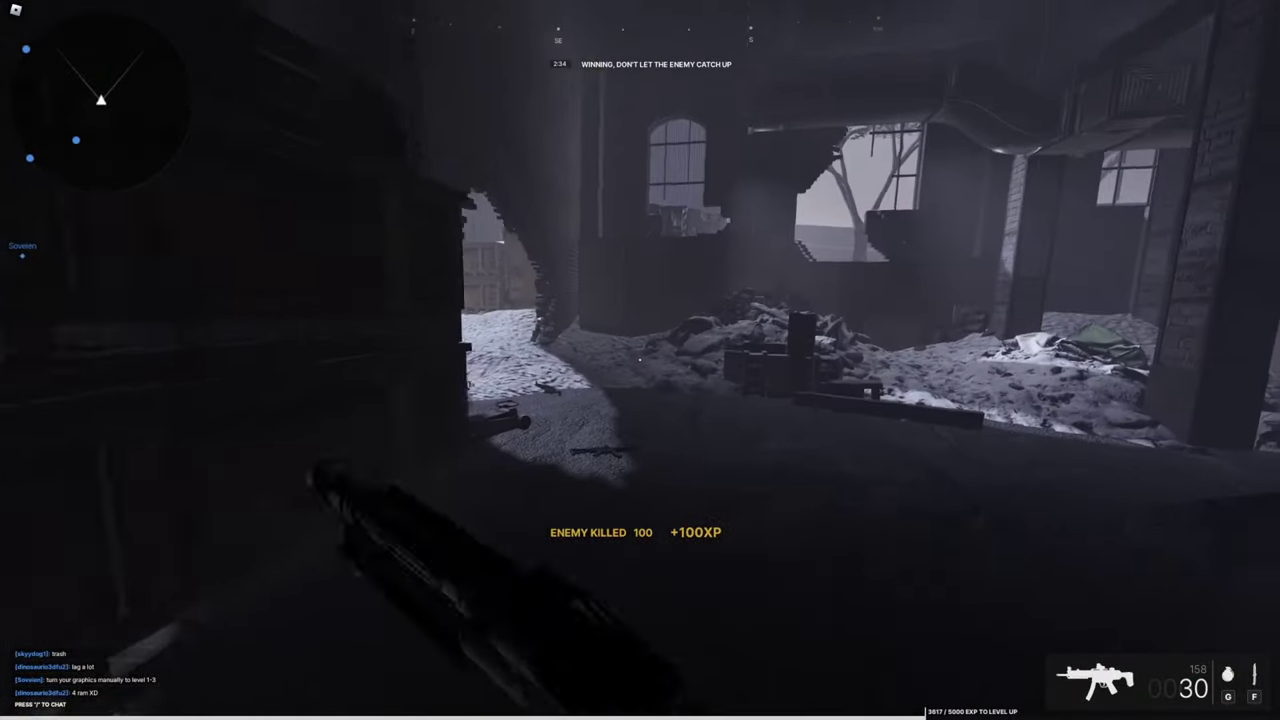
key(w)
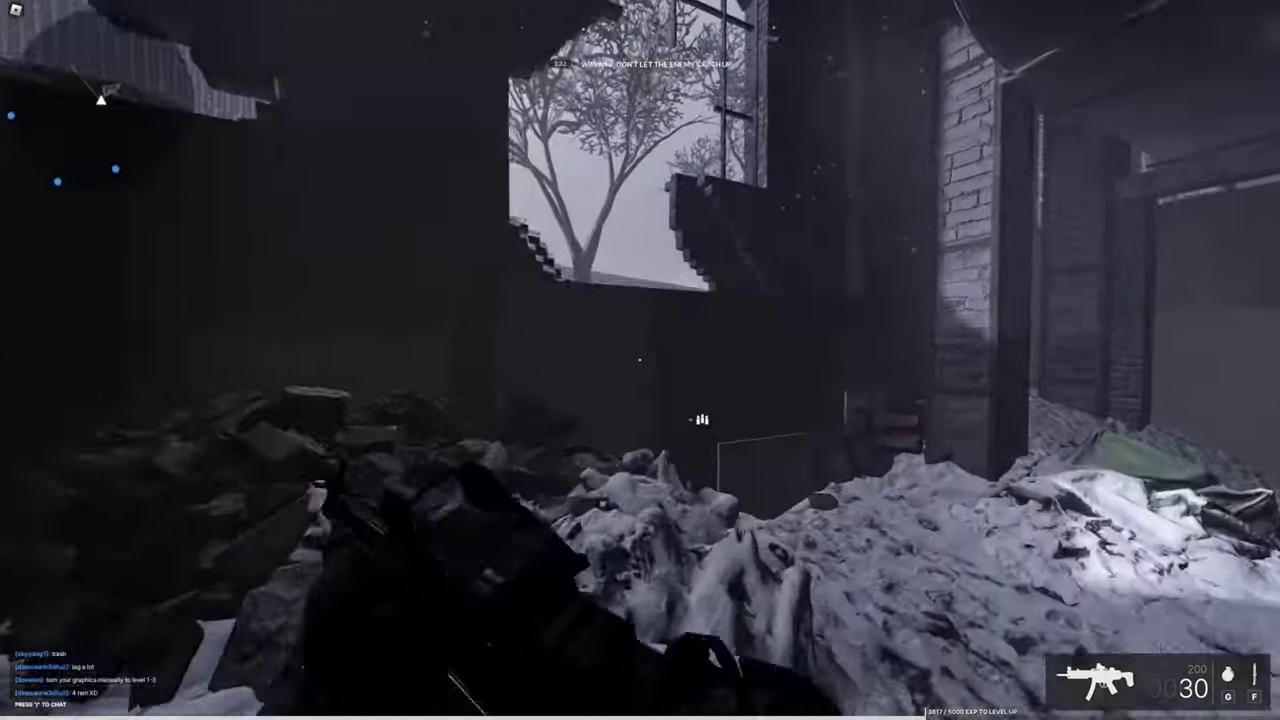
key(w)
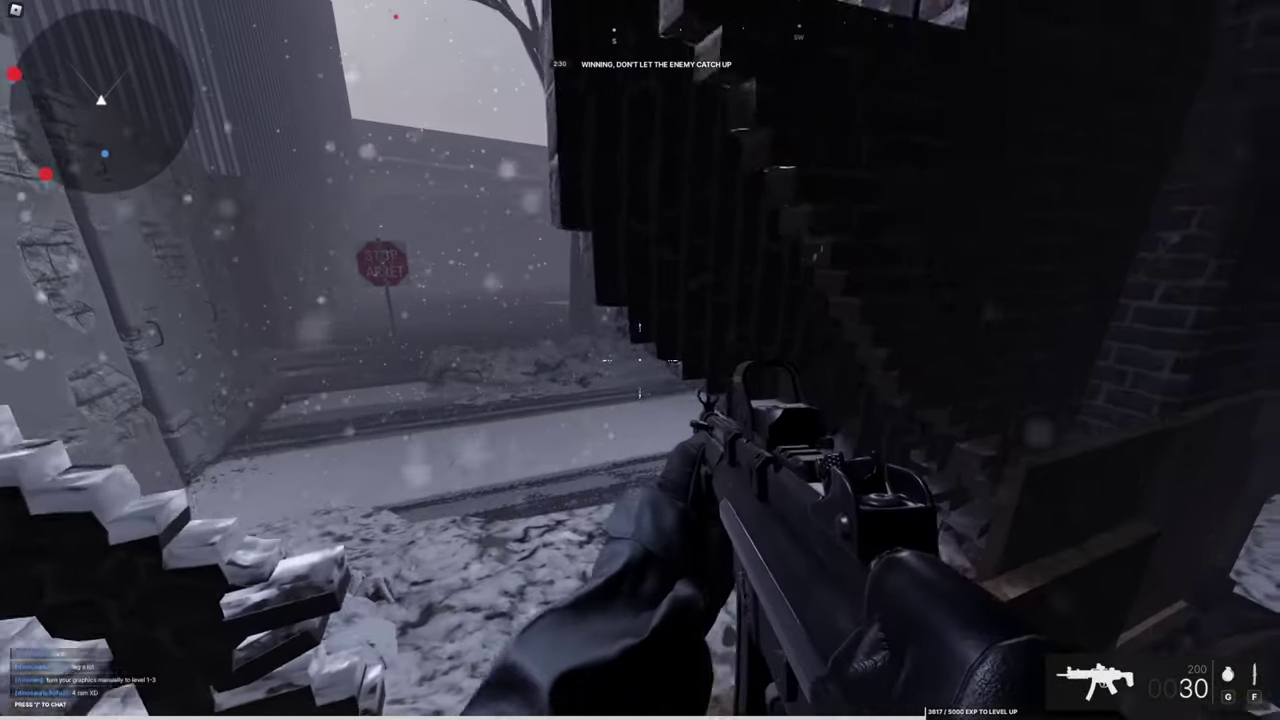
key(w)
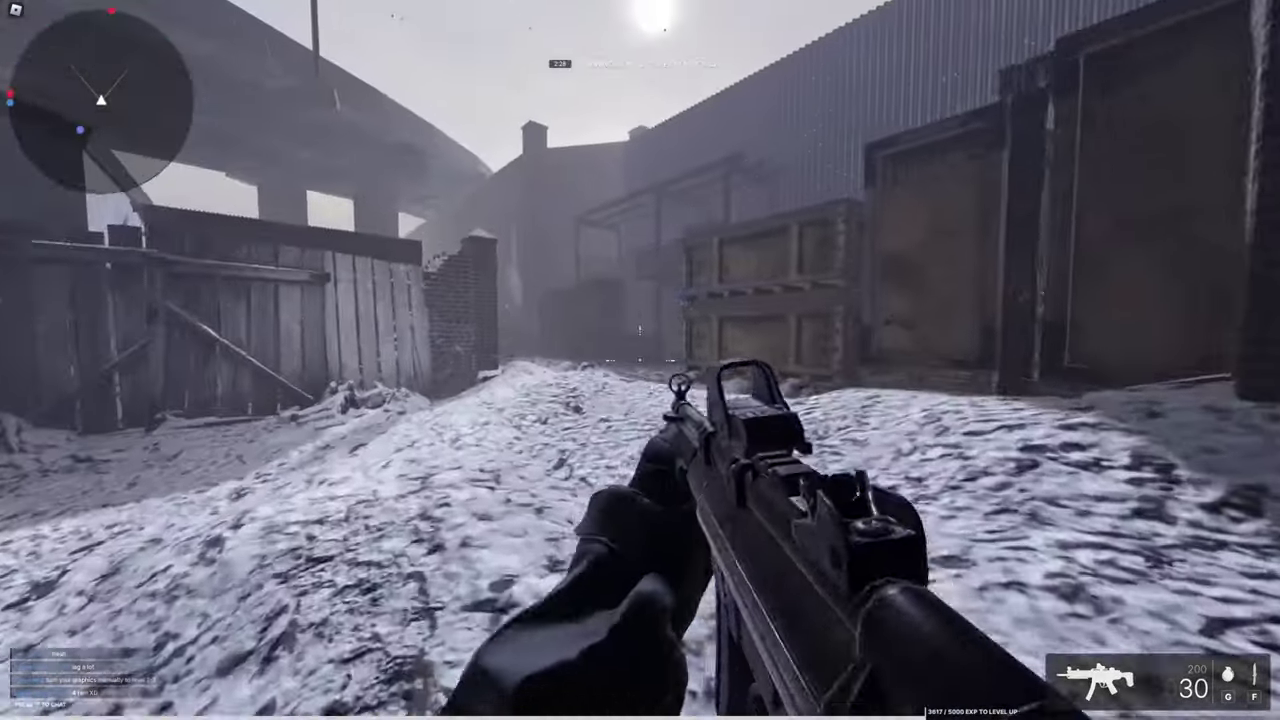
key(w)
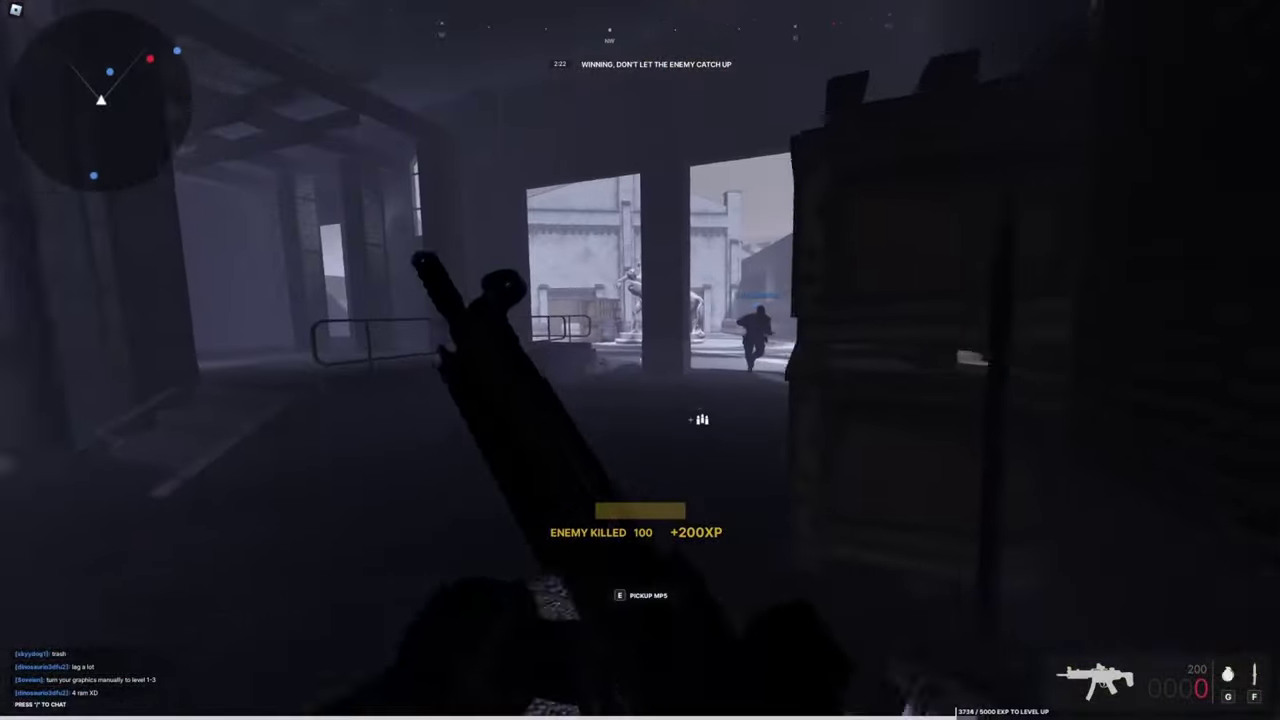
key(w)
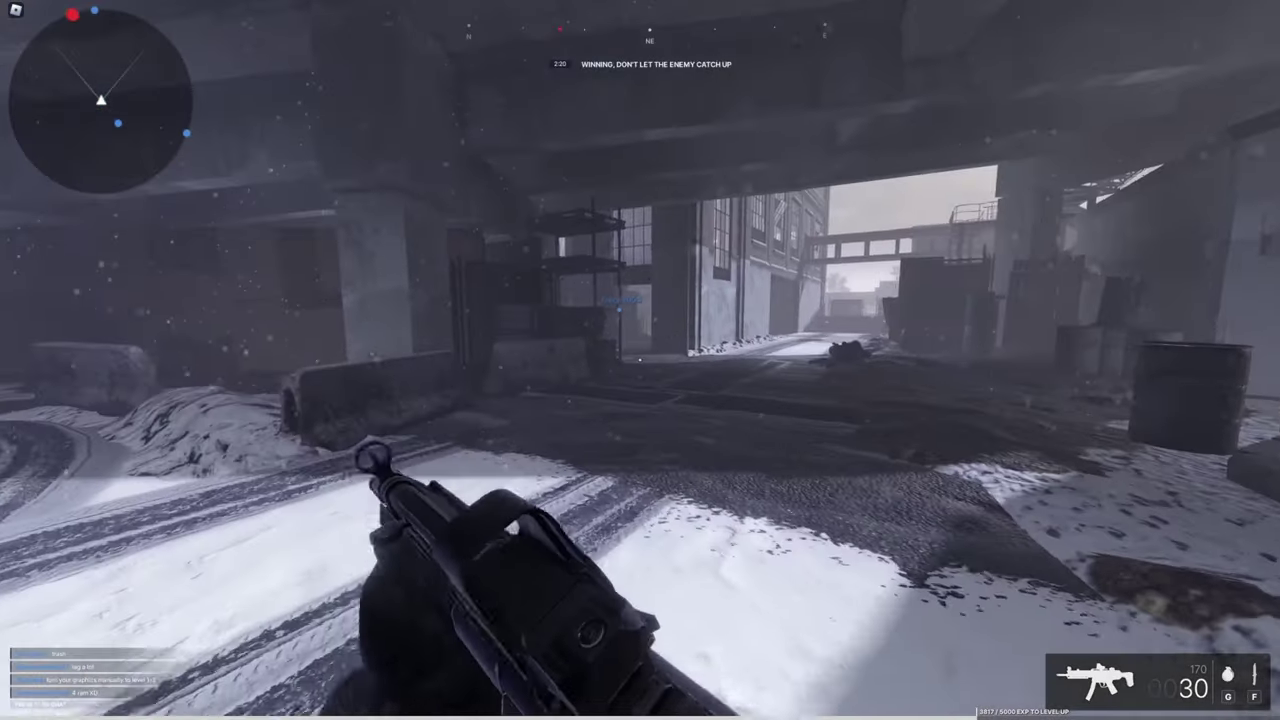
key(w)
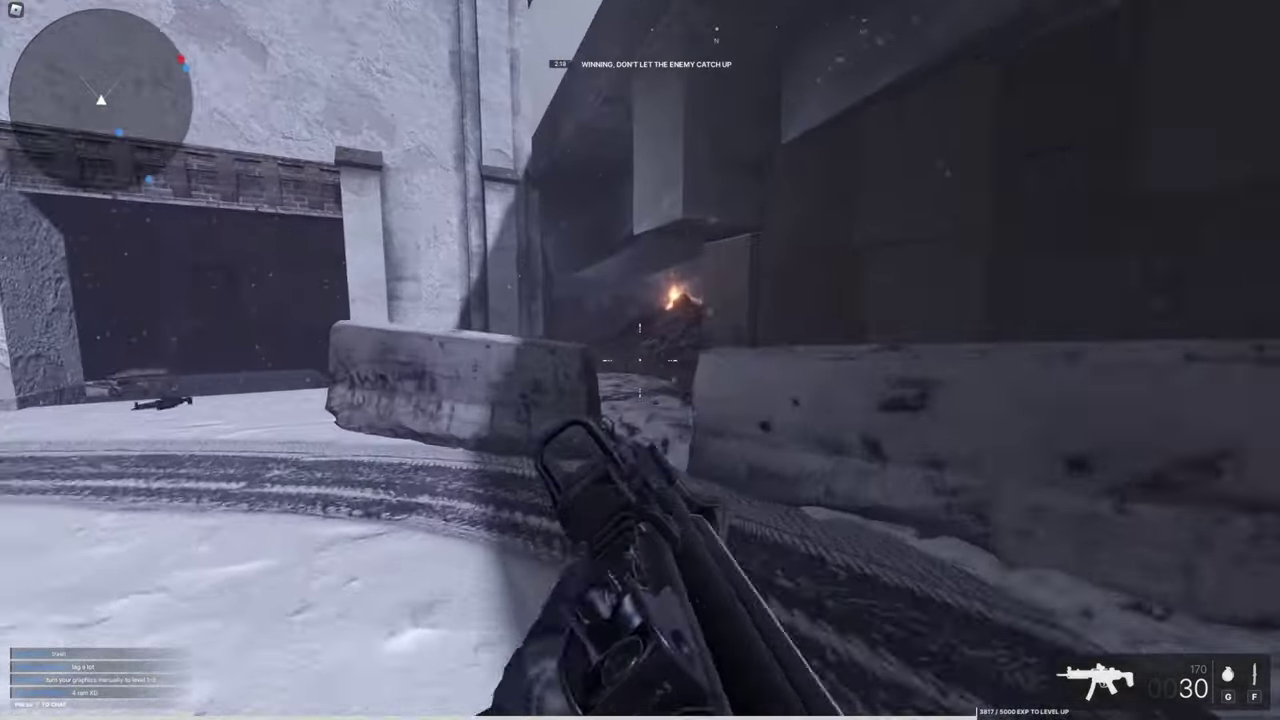
key(w)
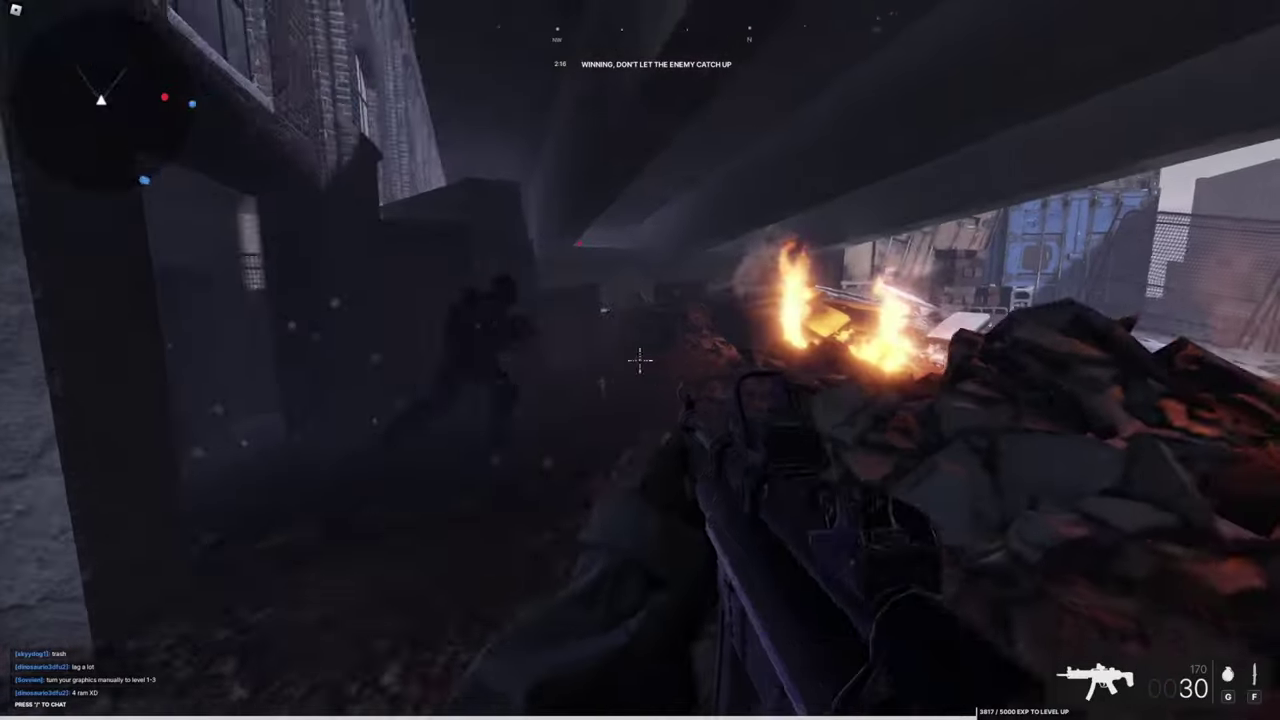
Kill the alley enemy, reload, swap pistol and rifle, then kill an enemy beyond the wall hole
click(640, 360)
click(640, 360)
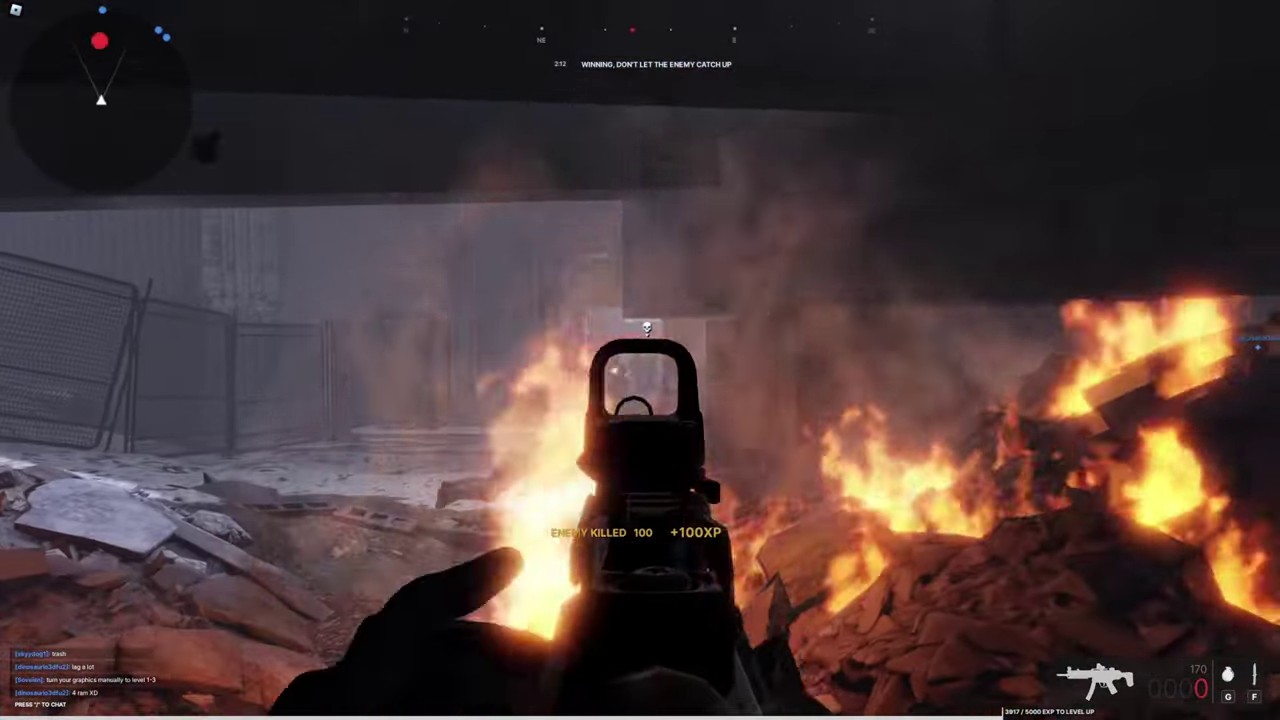
key(r)
key(2)
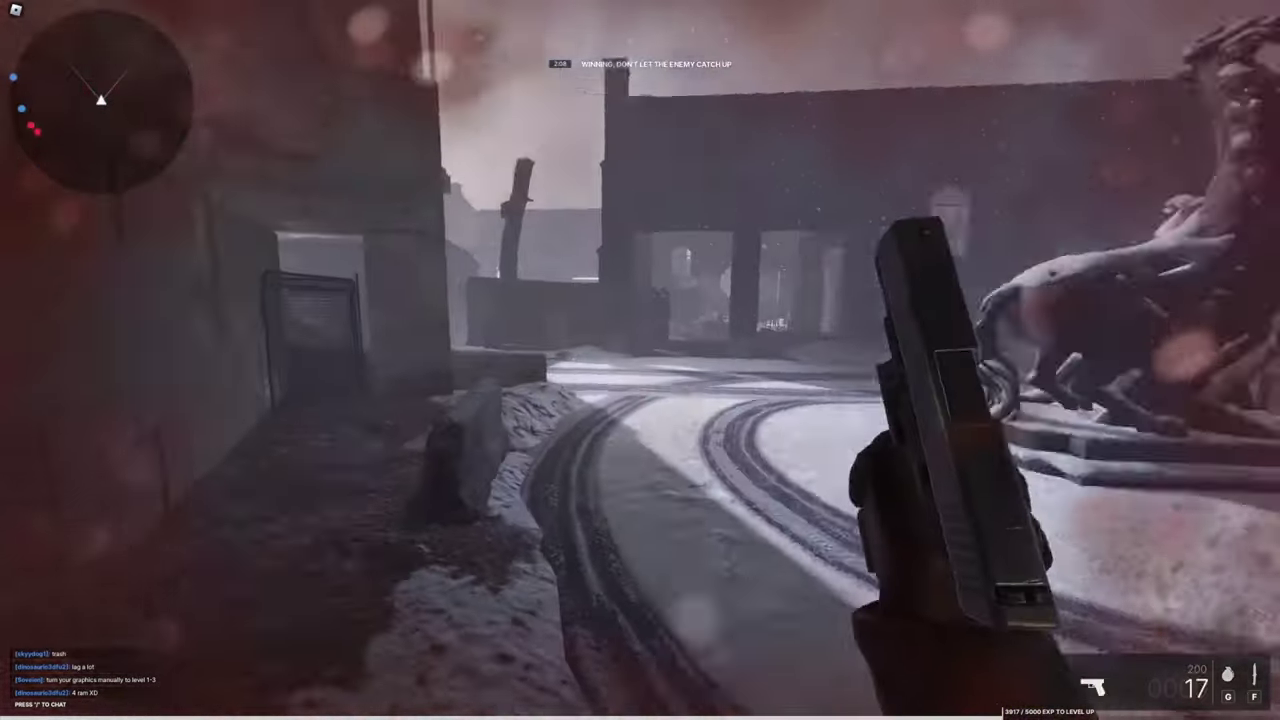
key(1)
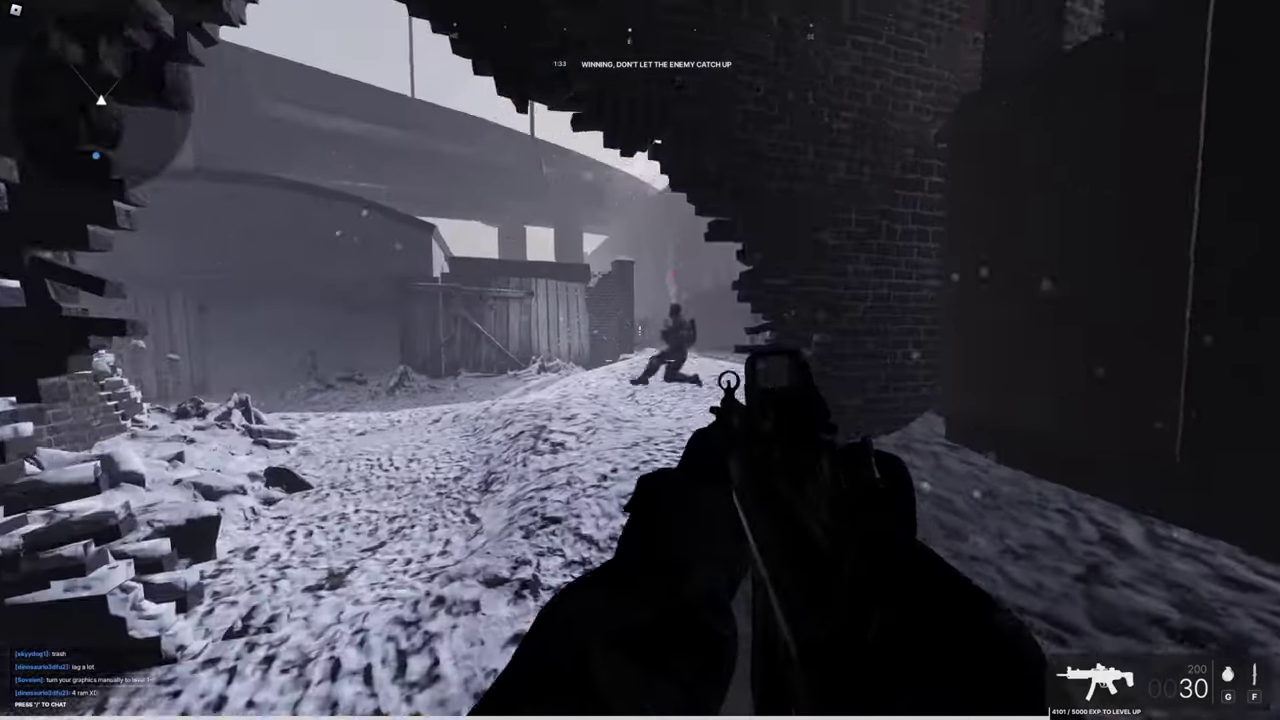
click(640, 360)
click(640, 360)
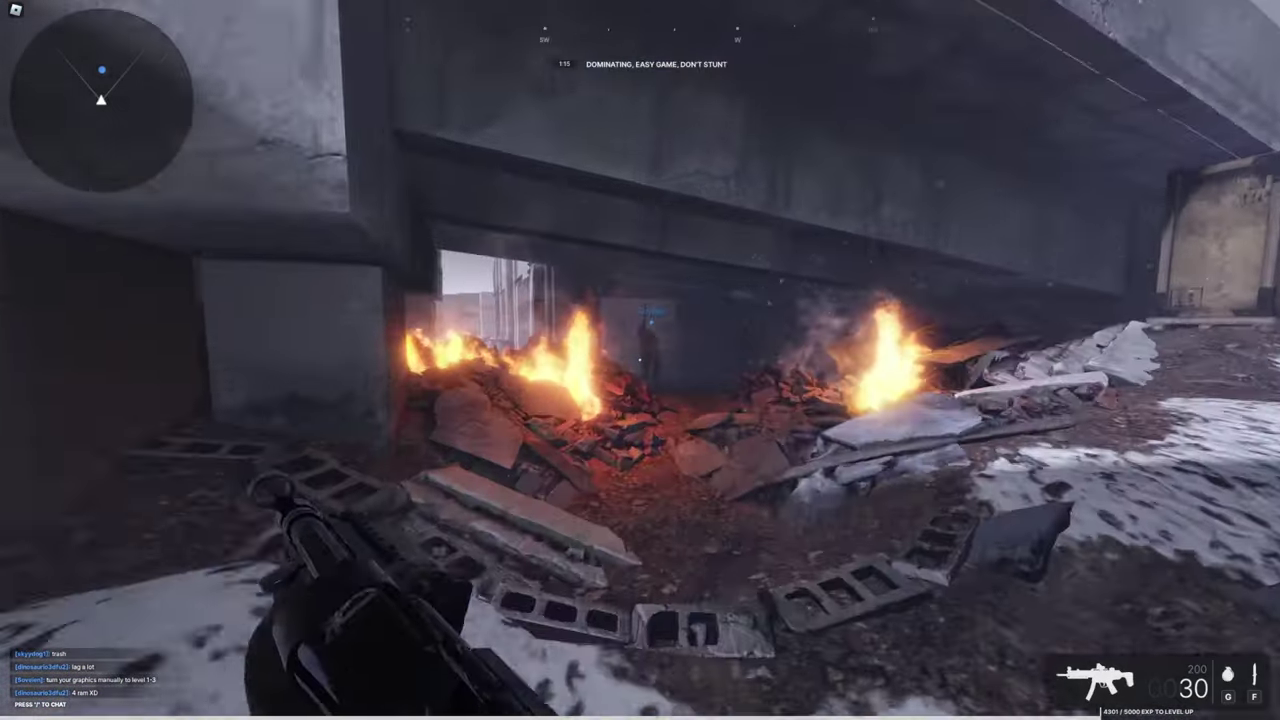
Advance down the snowy alley with the rifle and score the first kill, then reload
key(g)
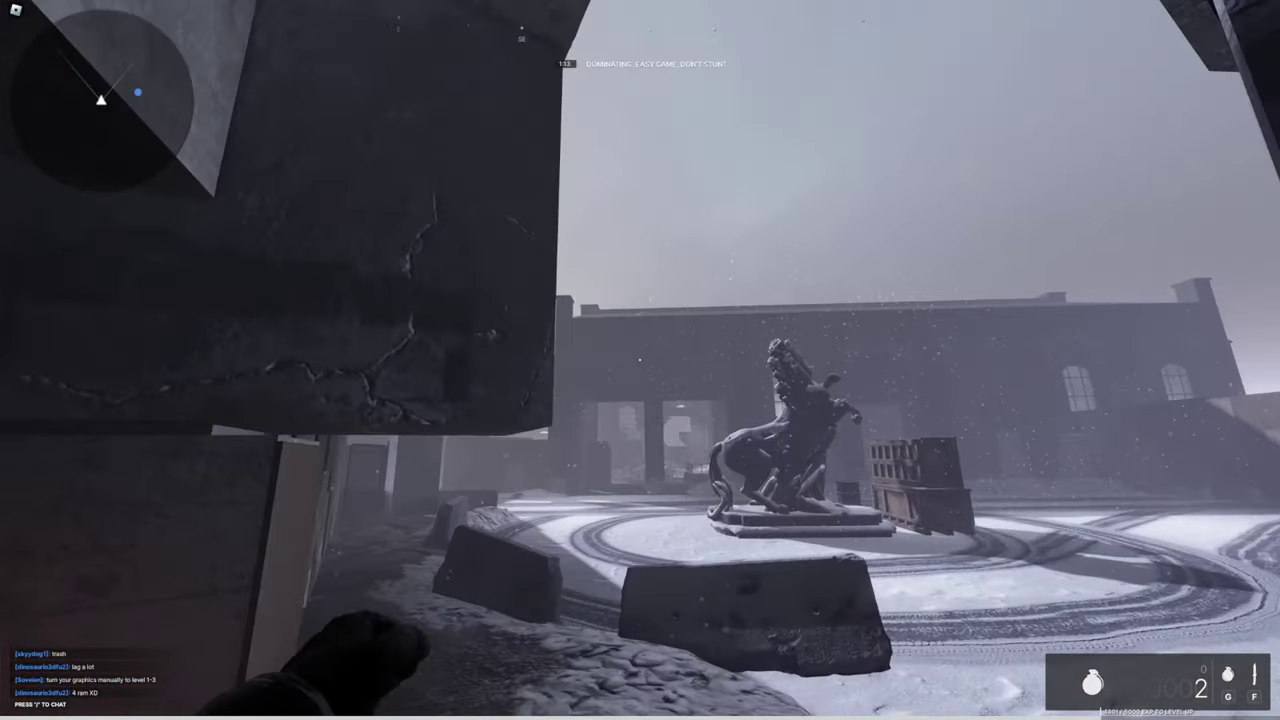
key(1)
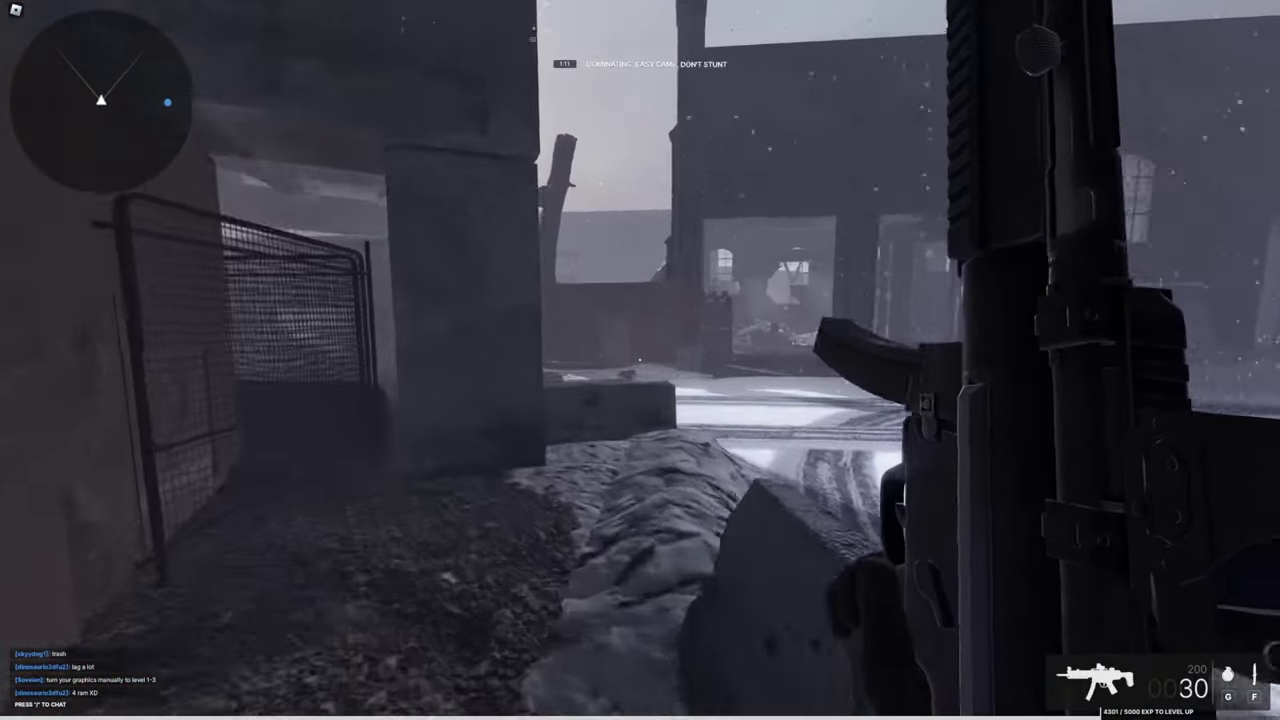
key(w)
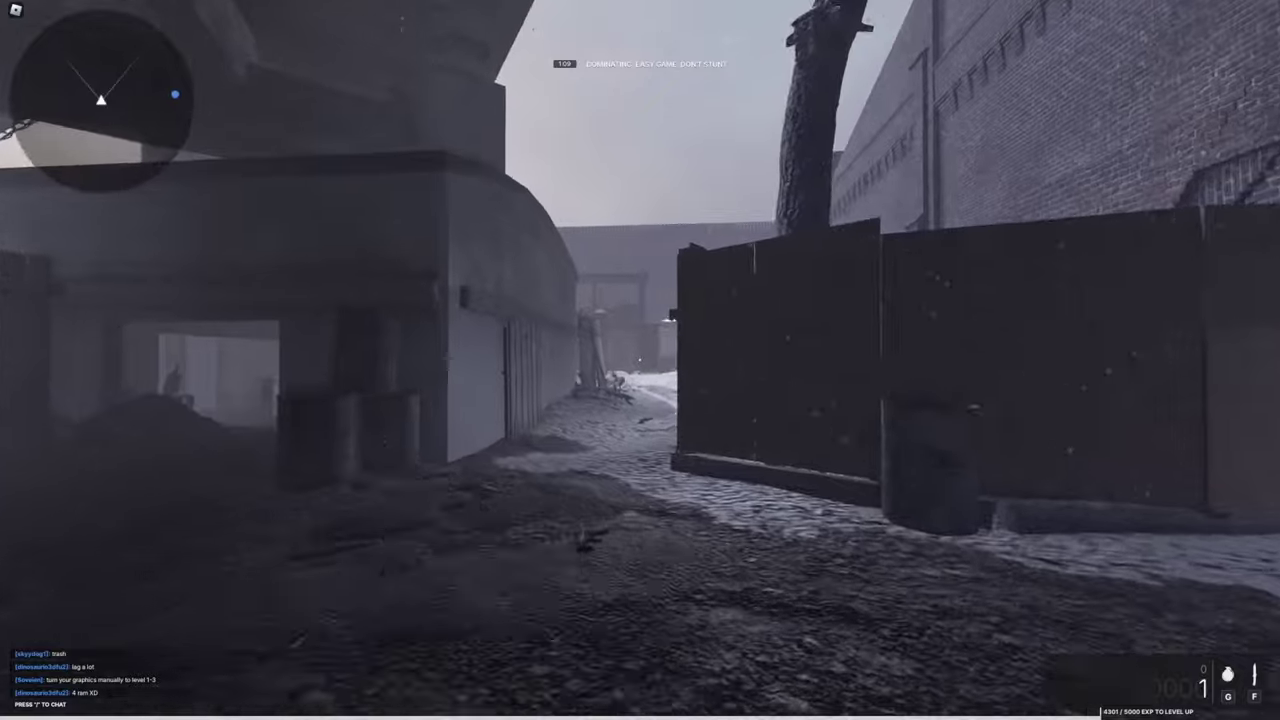
key(w)
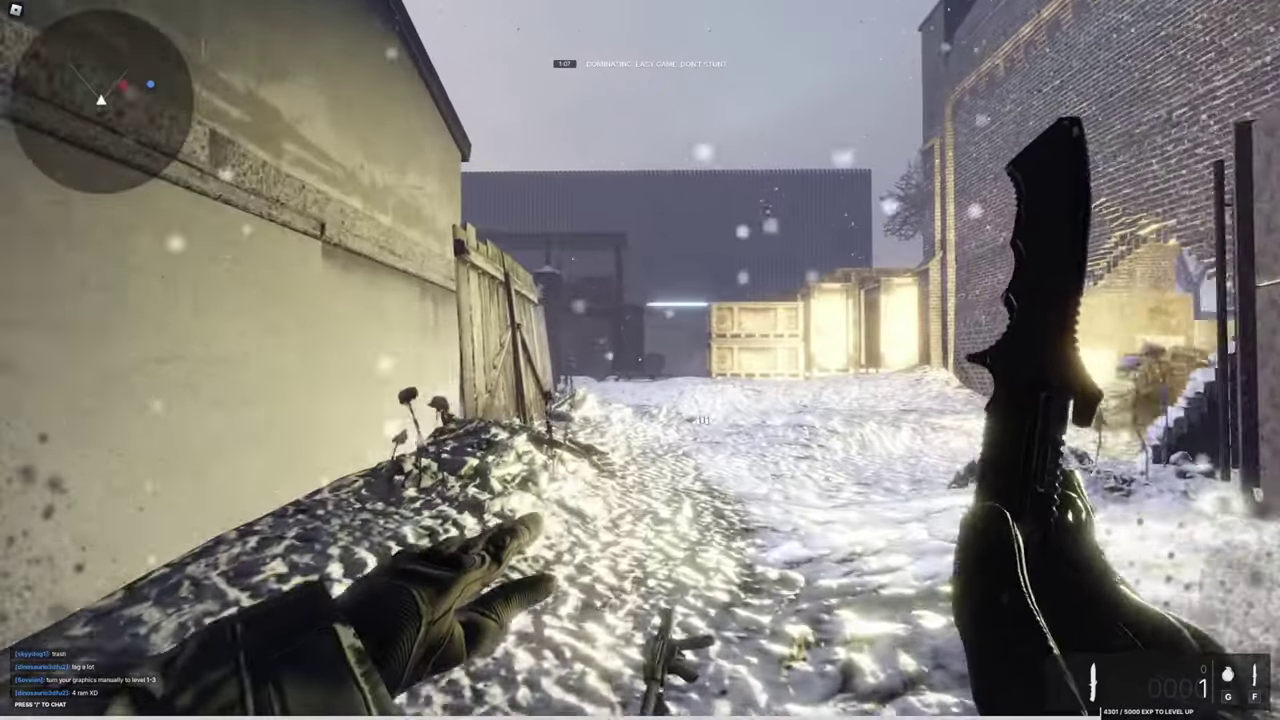
key(w)
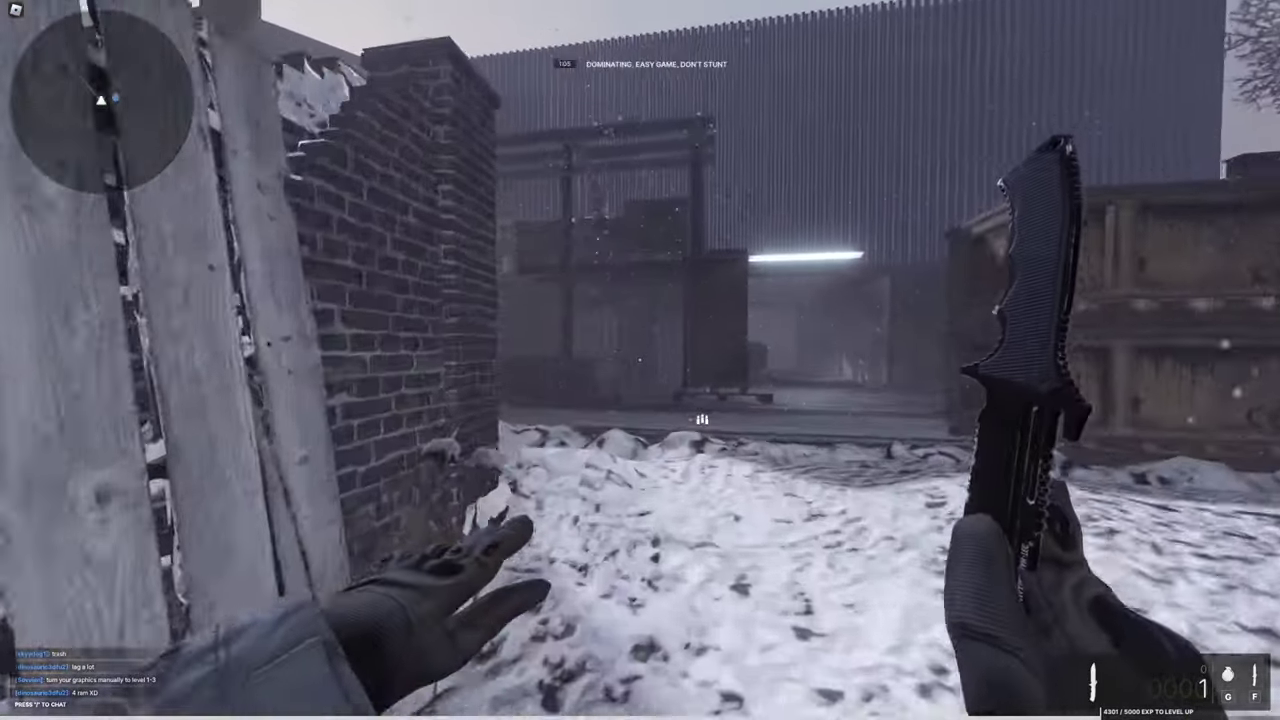
key(1)
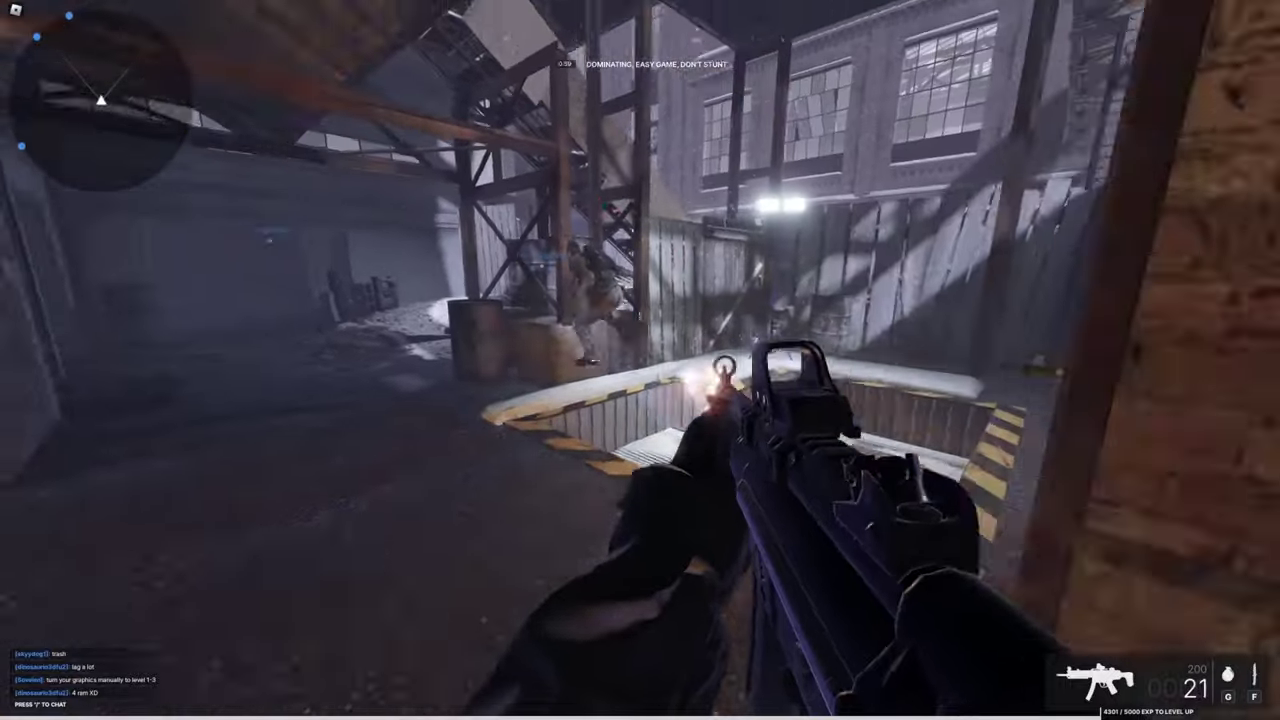
click(640, 360)
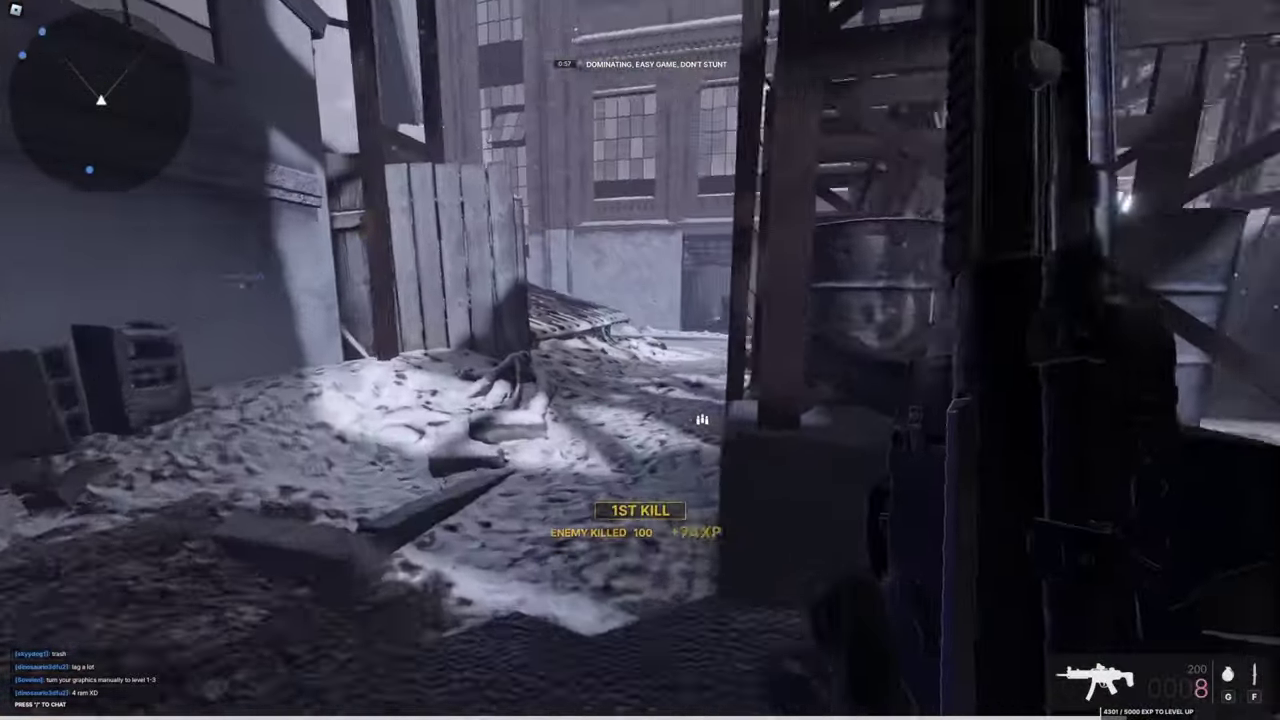
key(r)
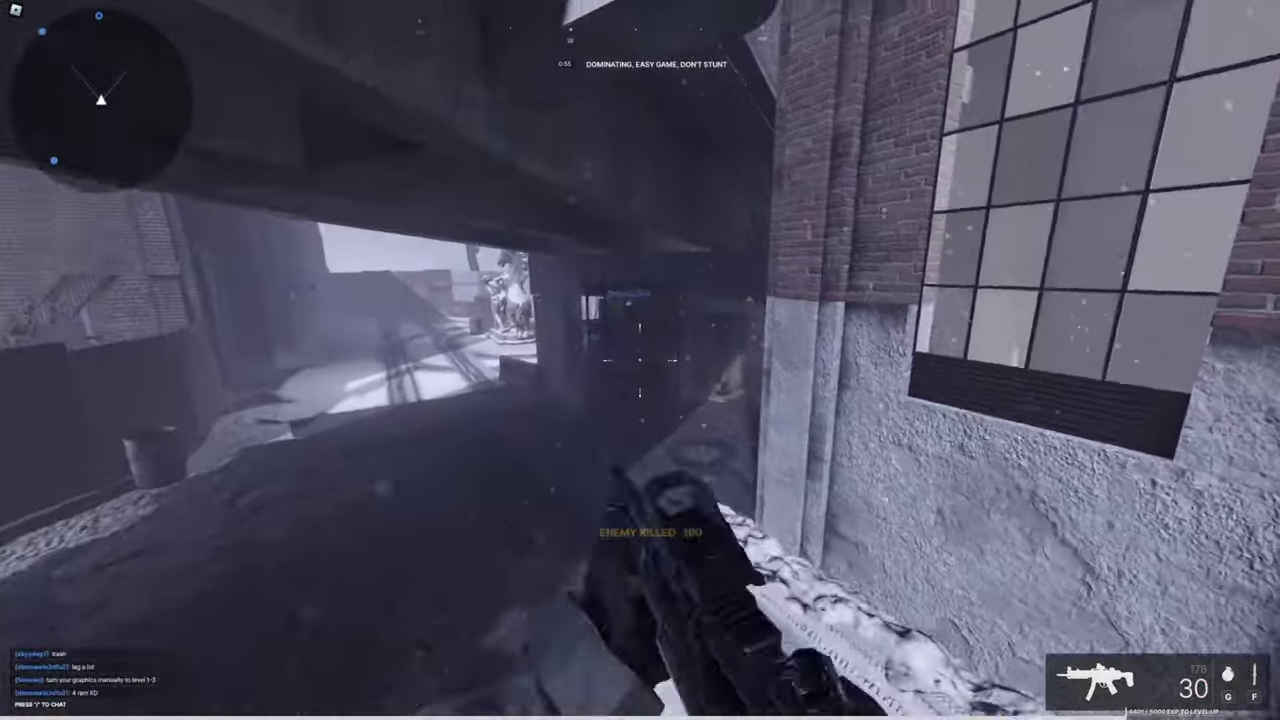
Push through the dim stairwell hall for the second kill and reload again
key(w)
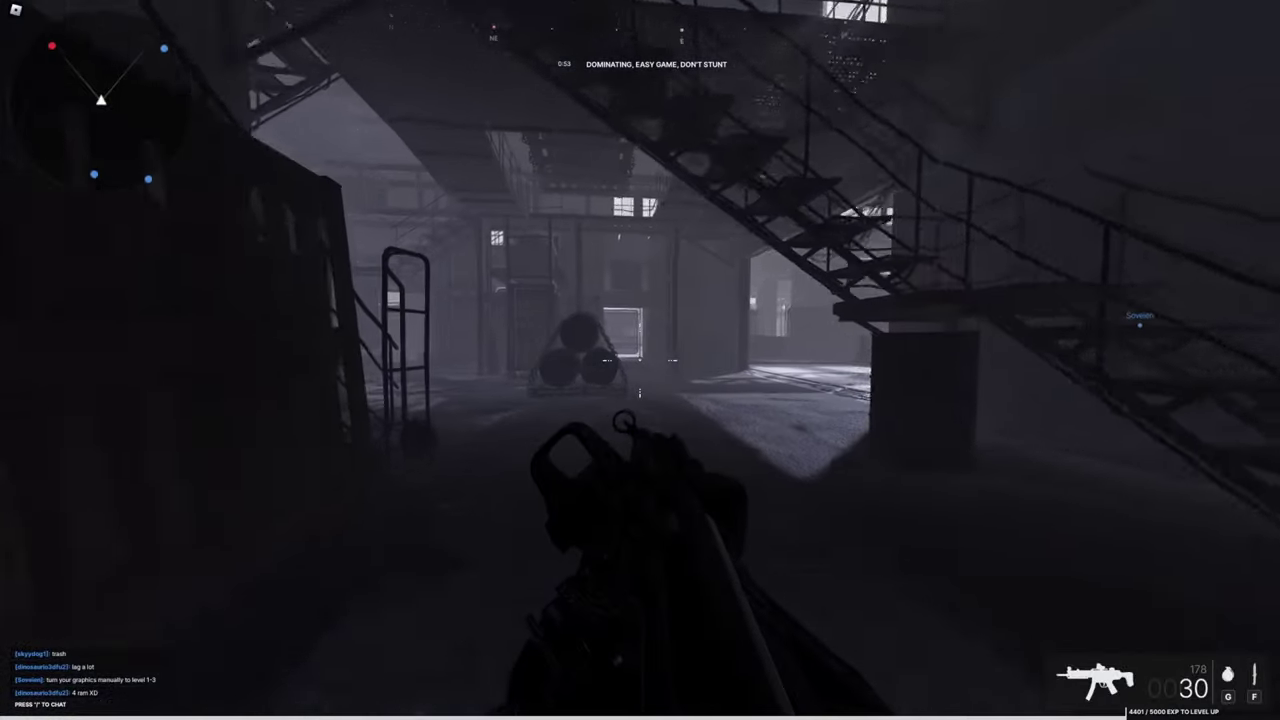
key(w)
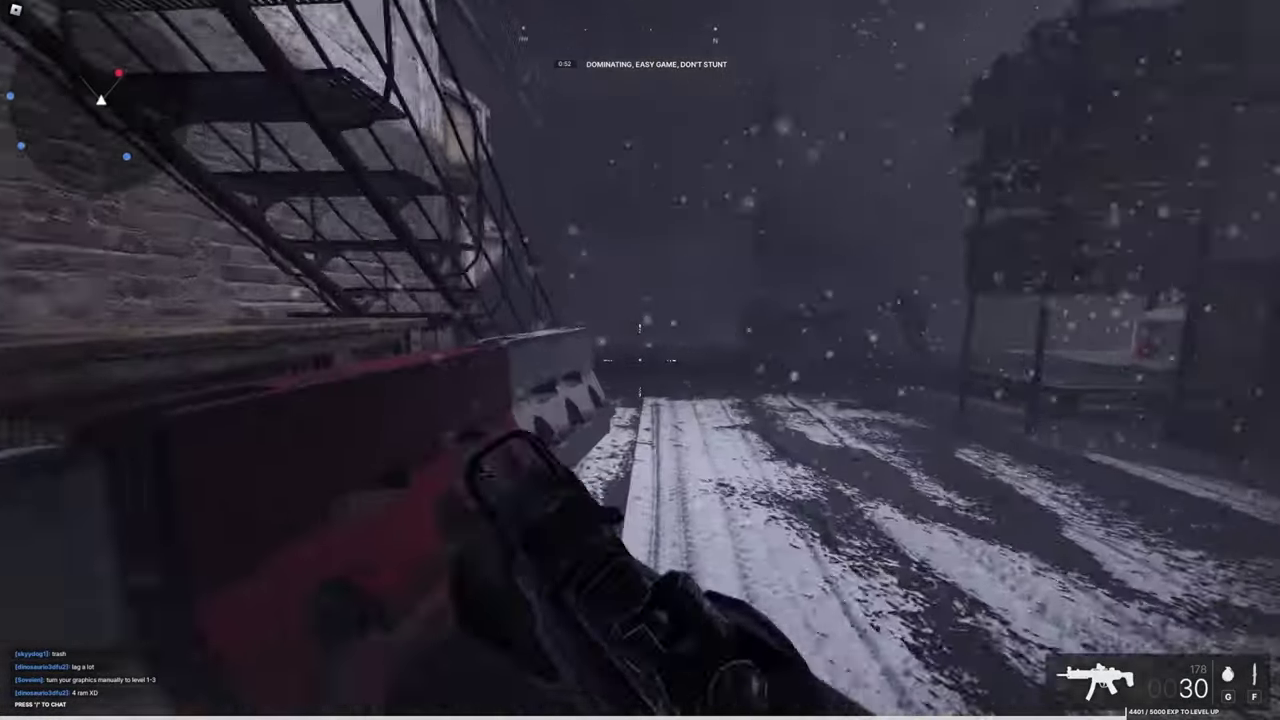
click(640, 360)
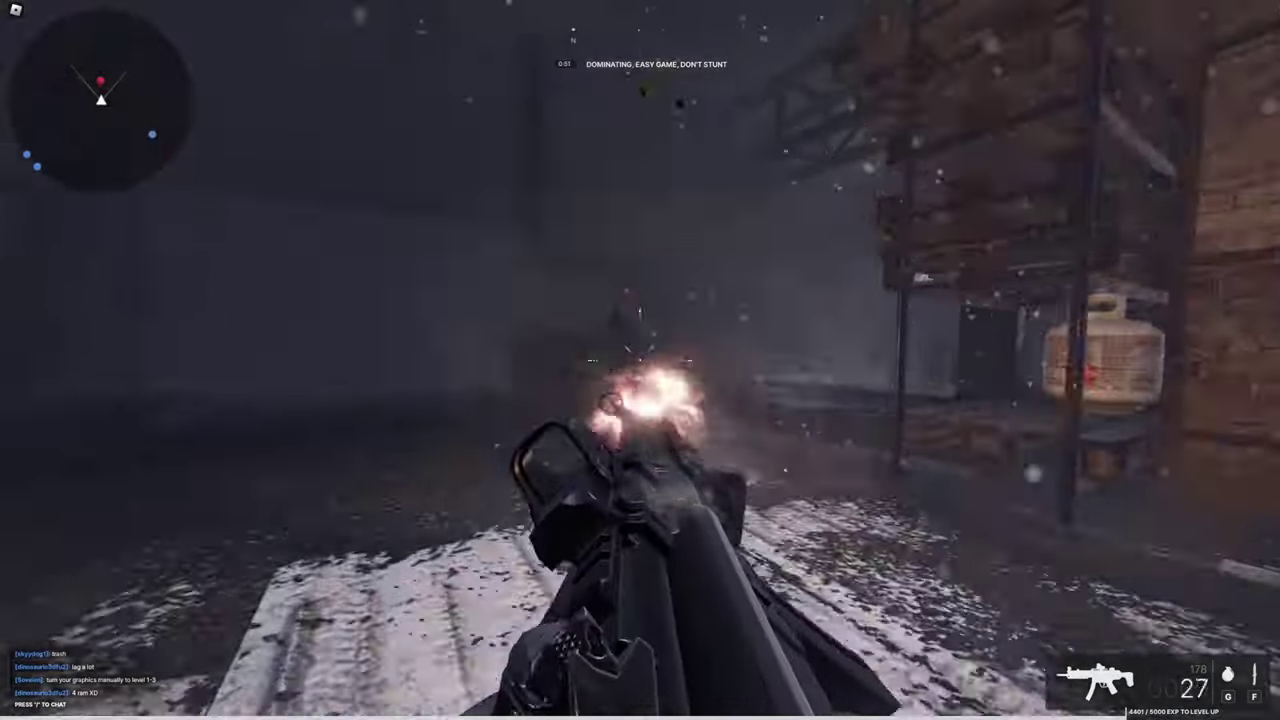
click(640, 360)
key(w)
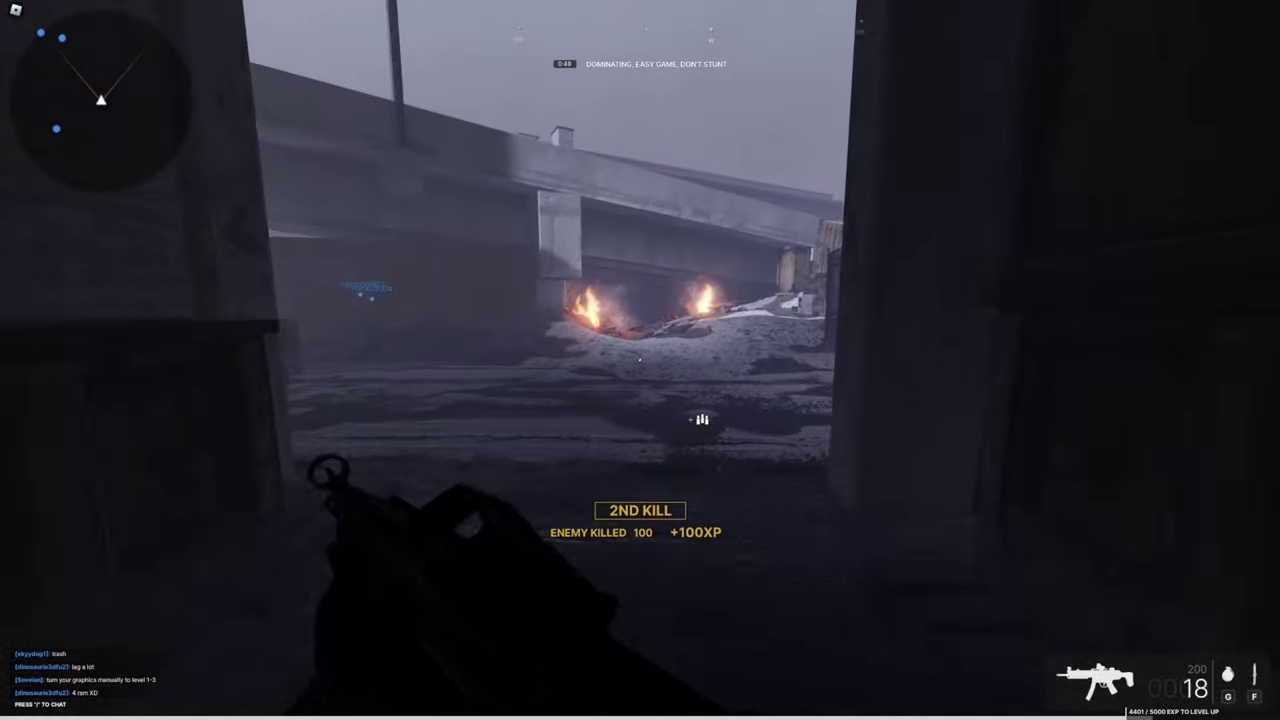
key(w)
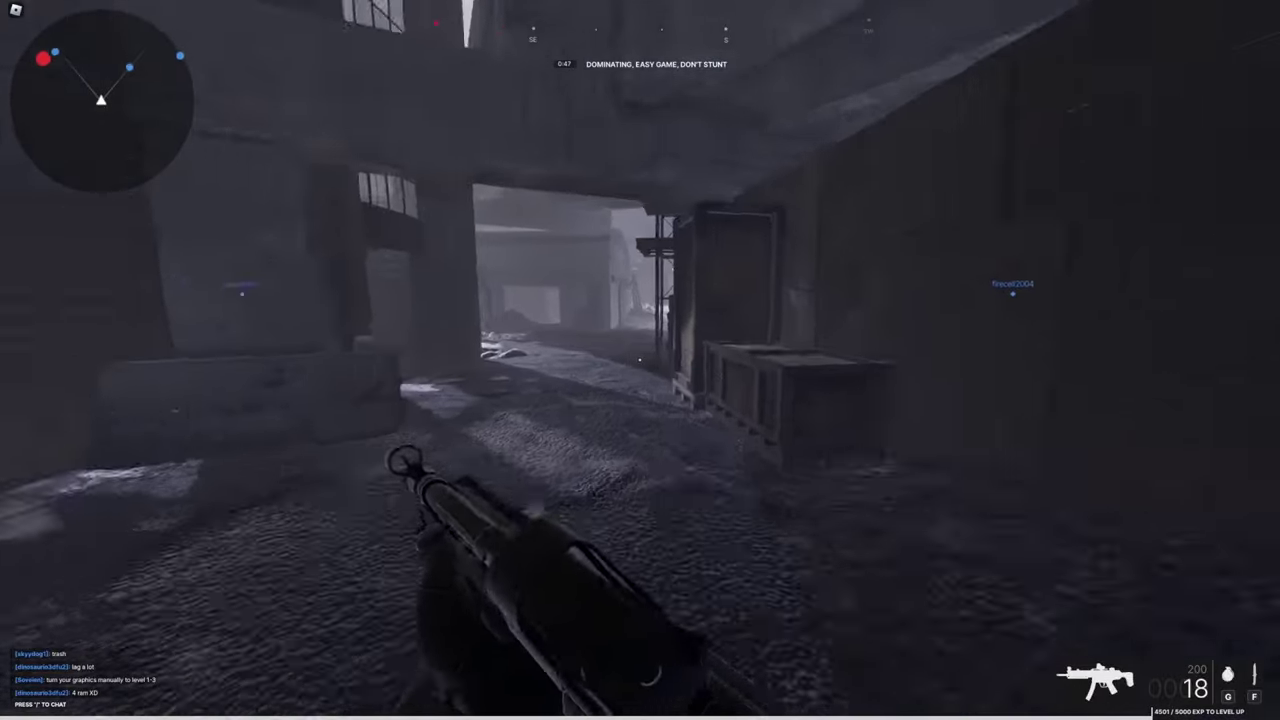
key(w)
key(r)
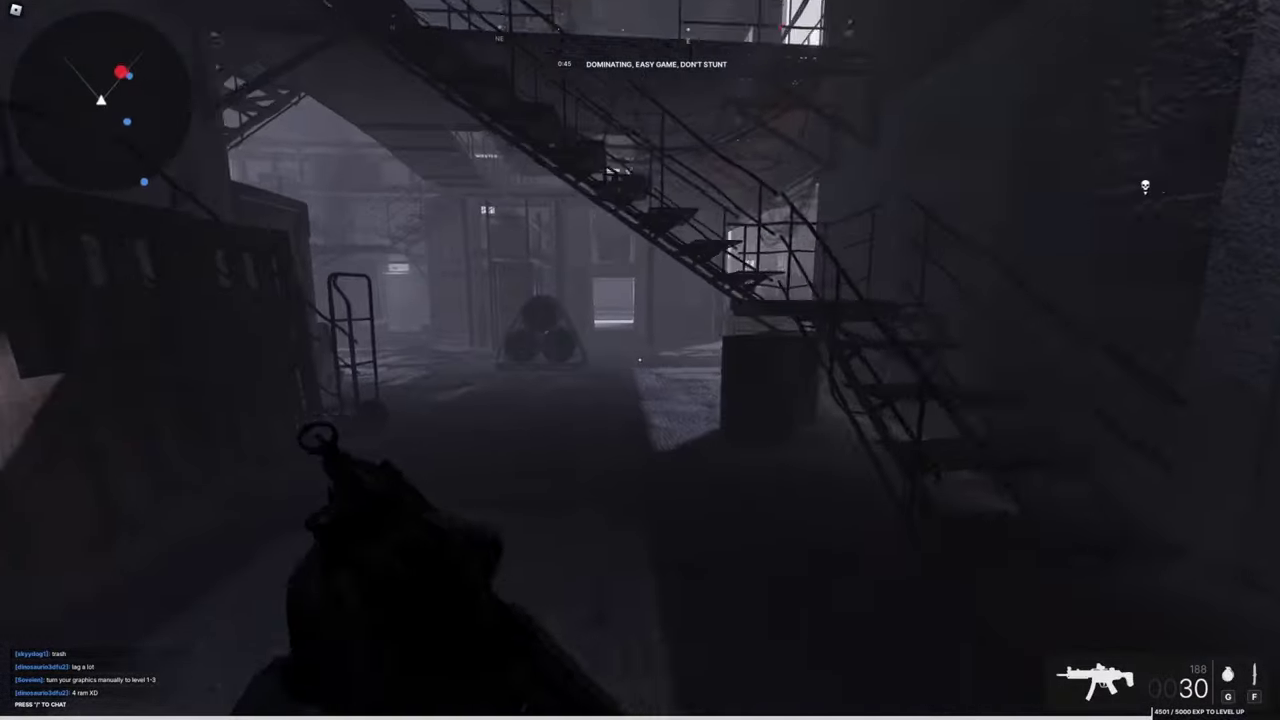
Sweep through the alleys into the dark shed, get the third kill and keep fighting
key(w)
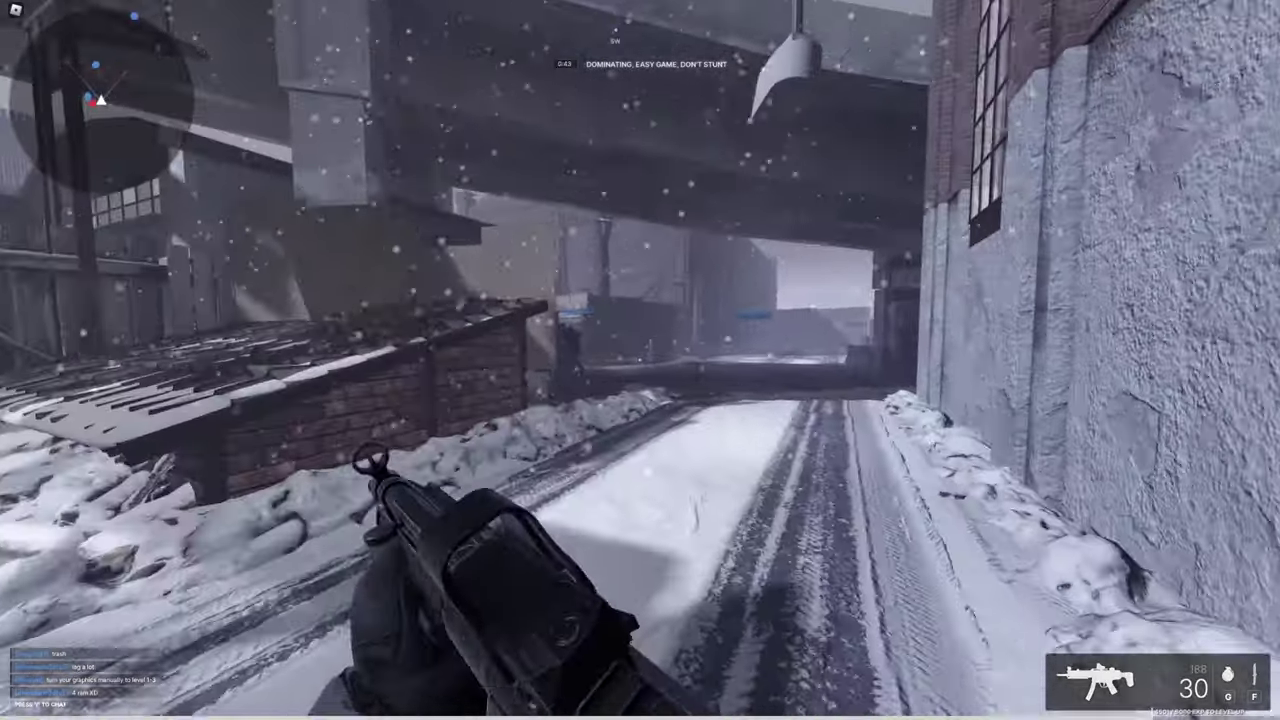
key(w)
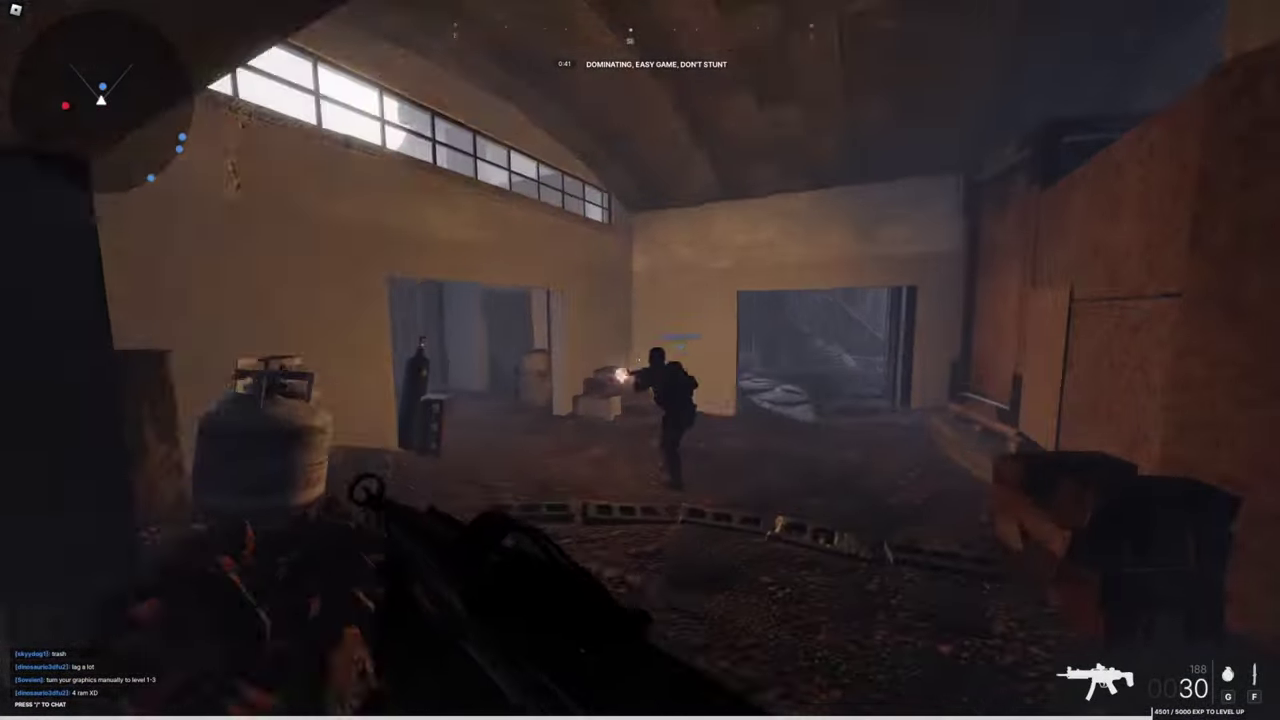
key(w)
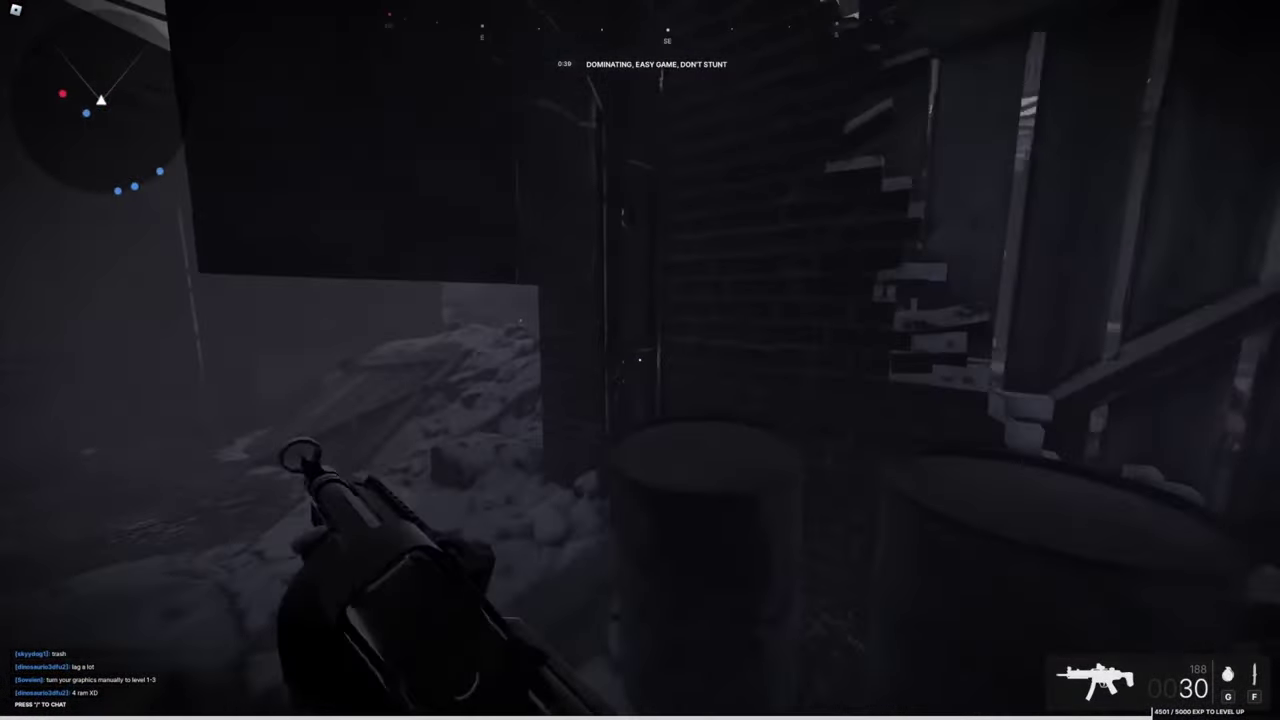
key(w)
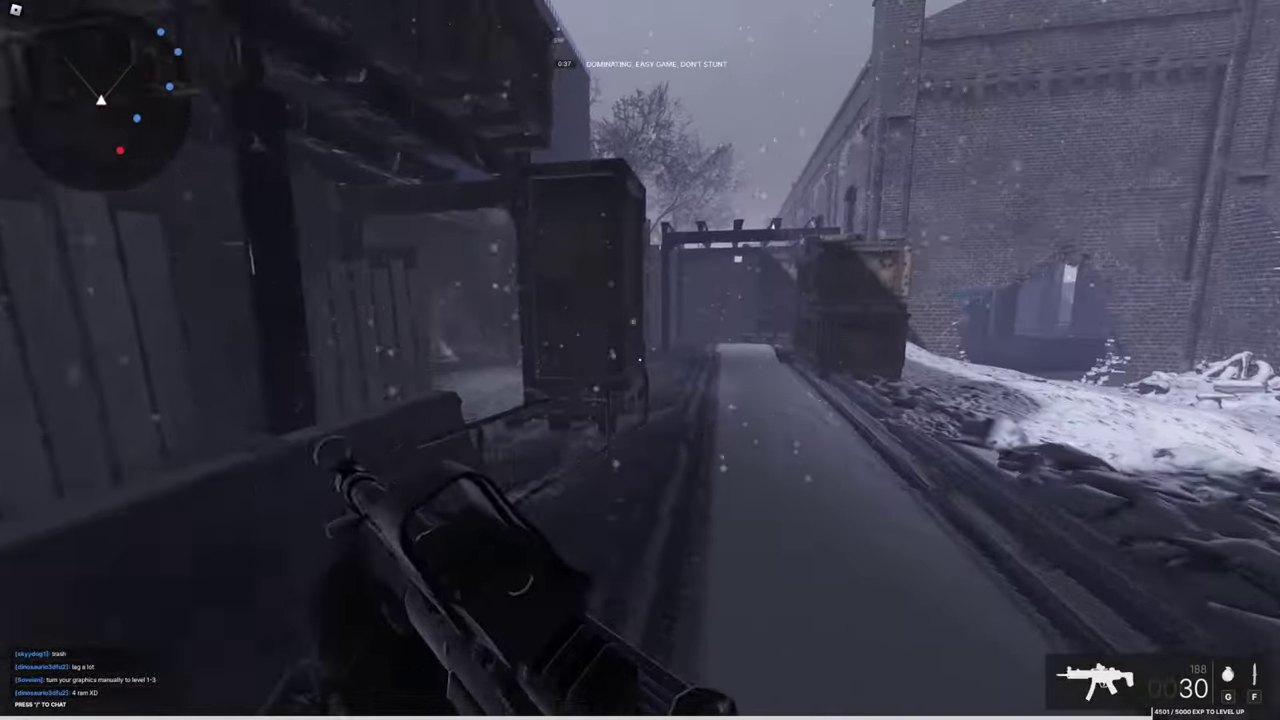
key(w)
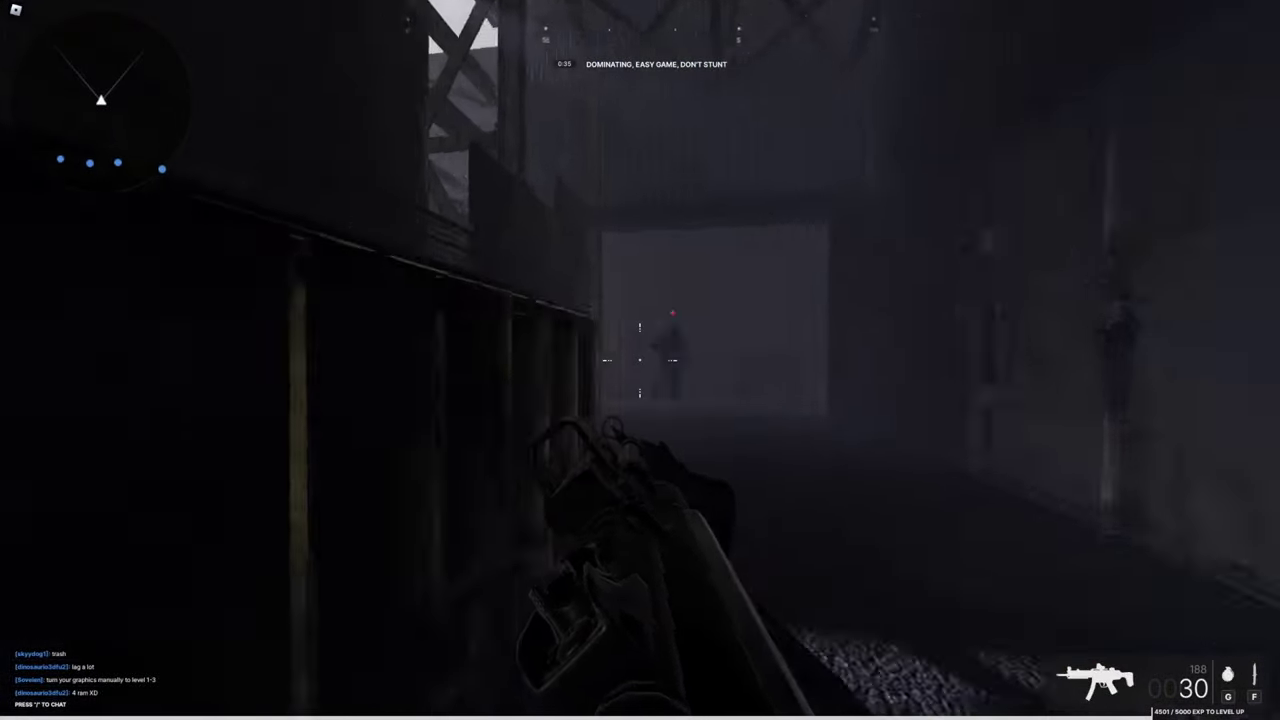
click(640, 360)
click(640, 360)
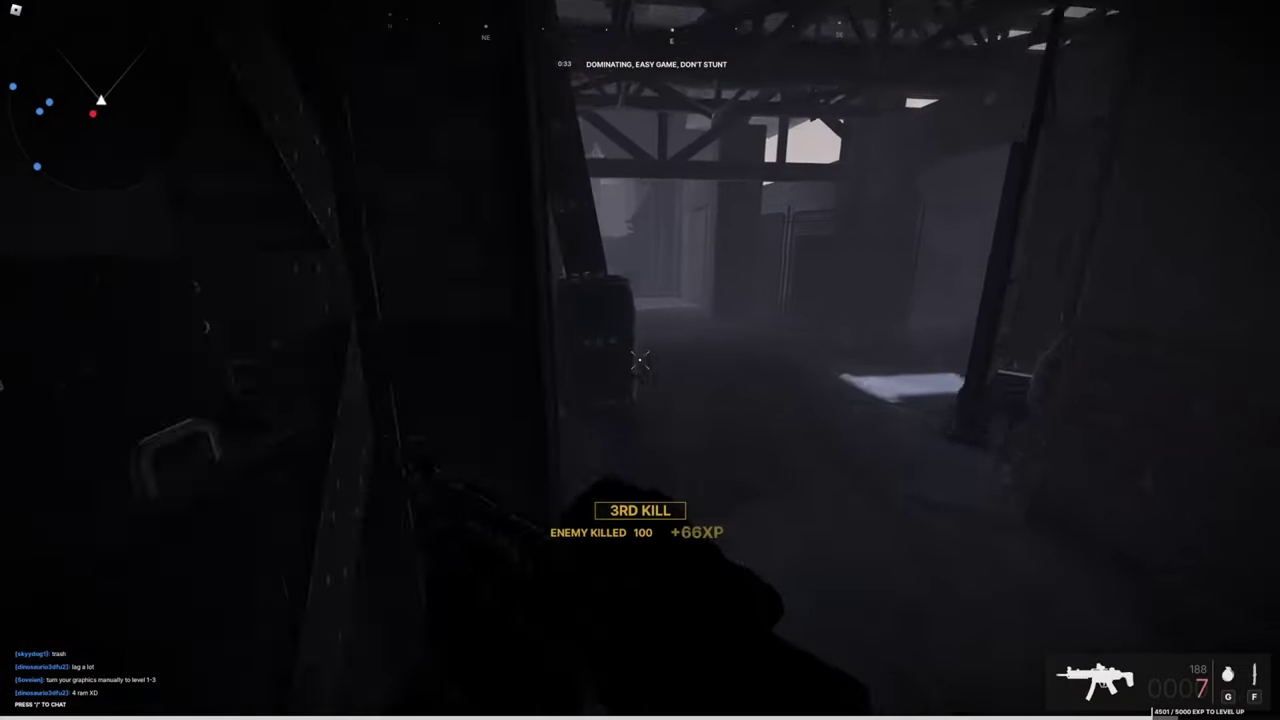
right_click(640, 360)
click(640, 360)
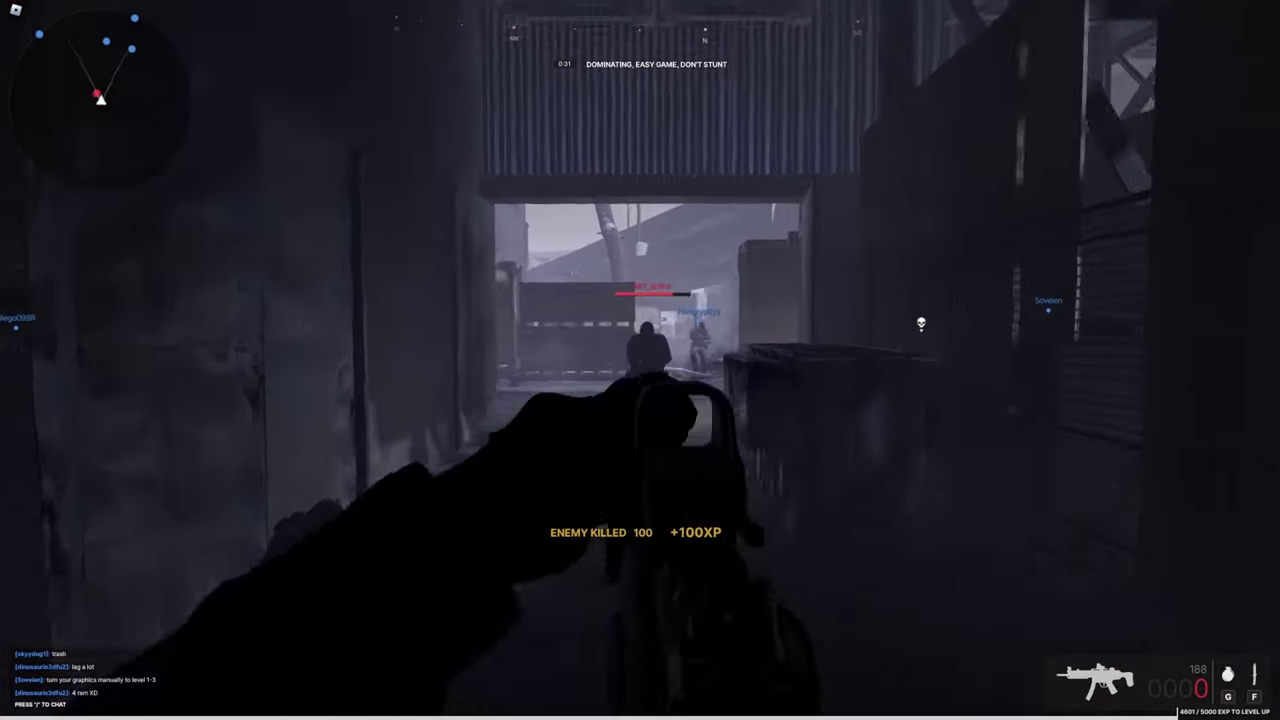
key(w)
key(r)
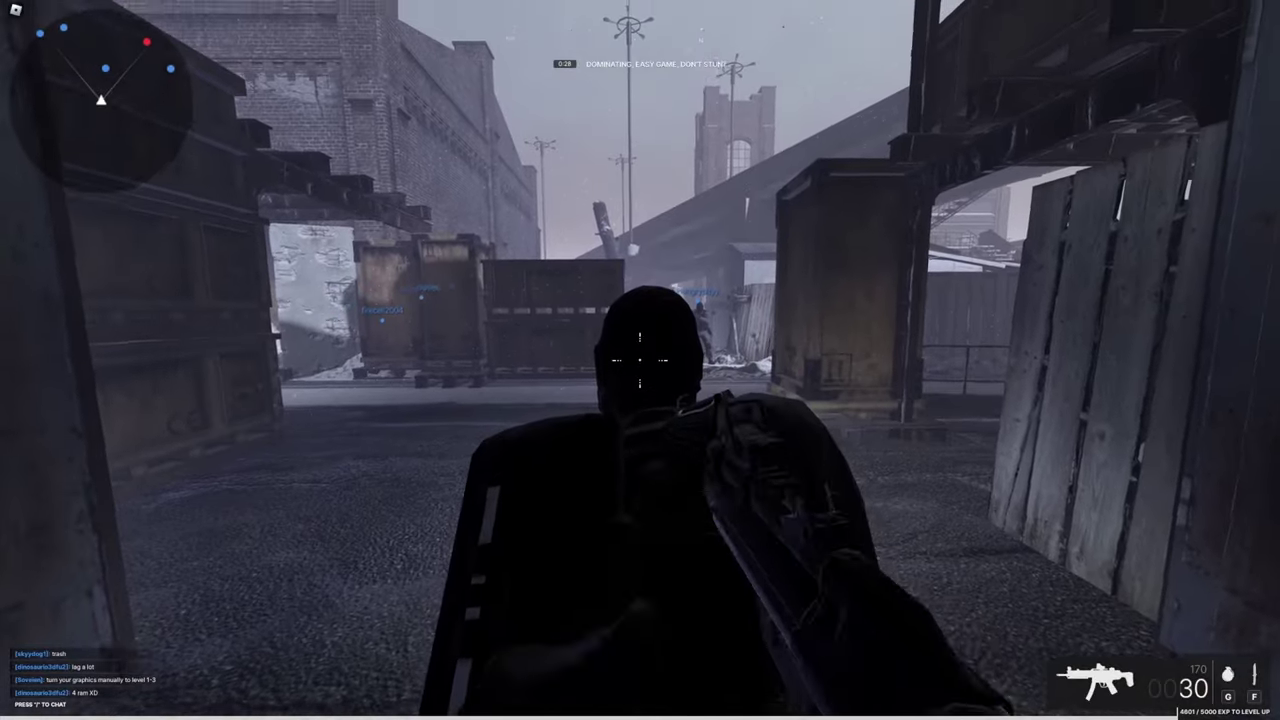
click(640, 360)
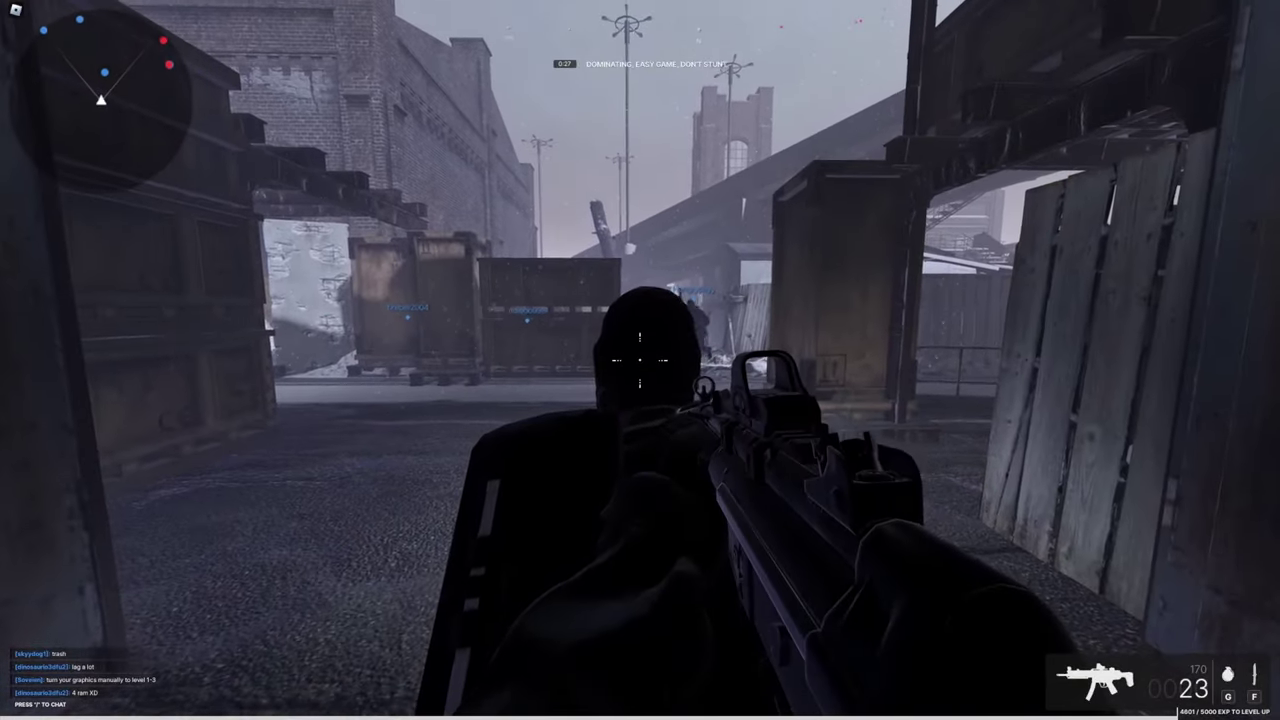
click(640, 360)
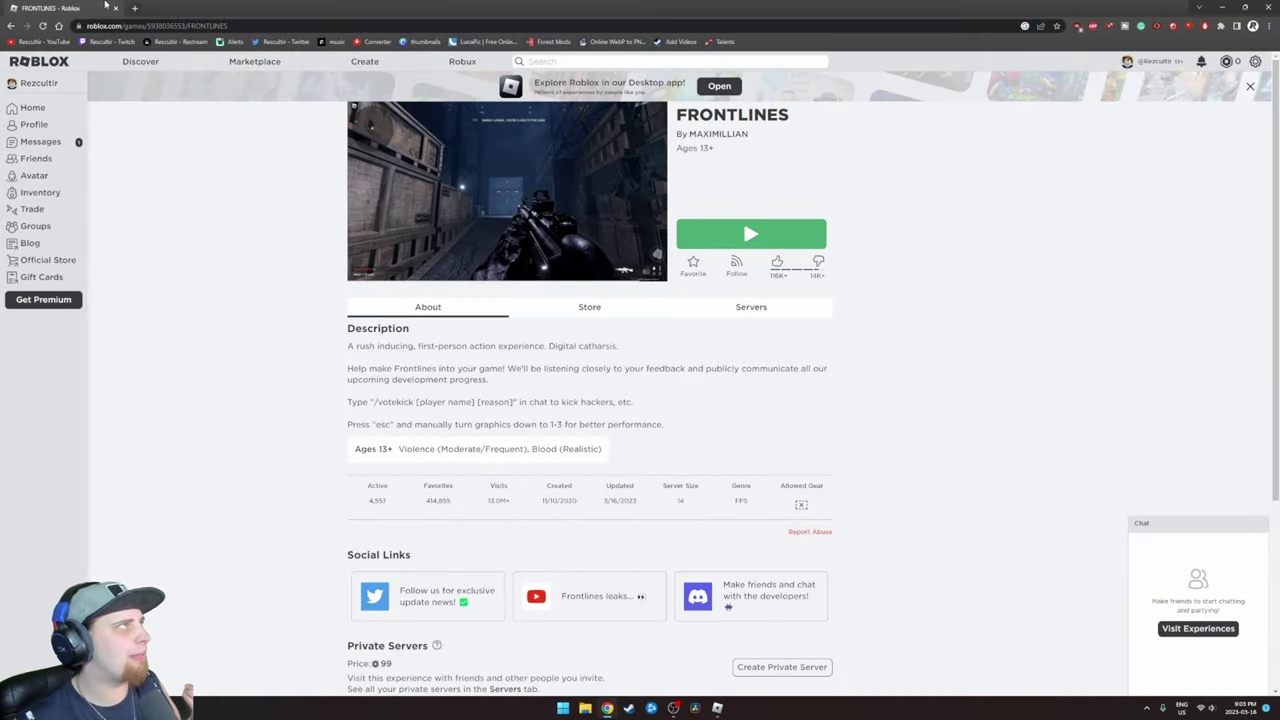
Open a blank Chrome tab, go back to the Frontlines tab, then return to the Roblox game
click(134, 8)
click(60, 8)
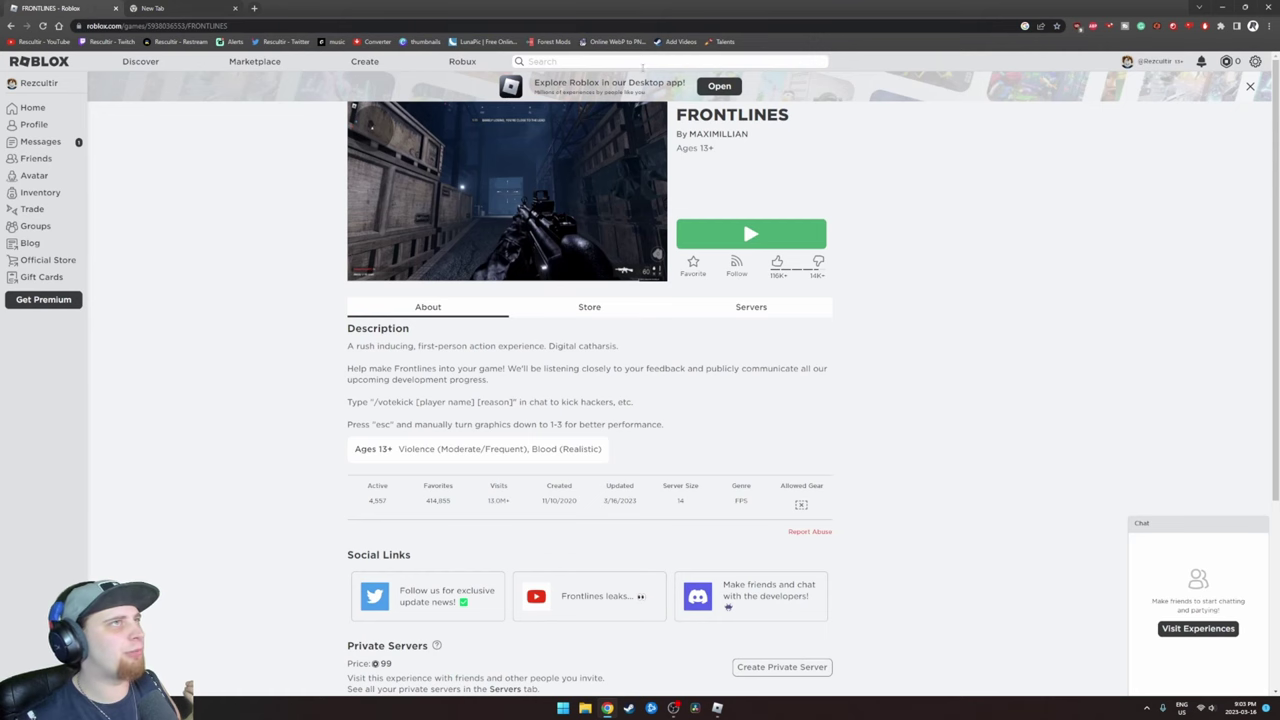
click(717, 707)
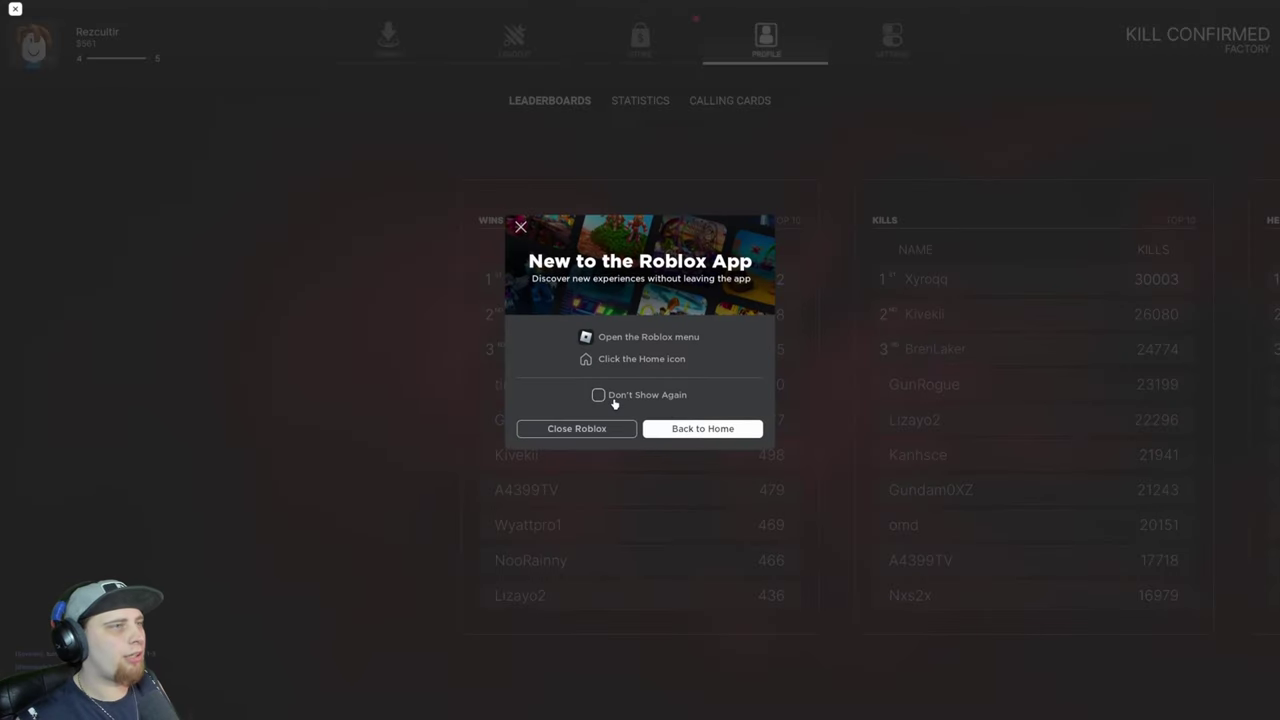
Go back to Roblox home, exit fullscreen, and open Phantom Forces from a 'phantom forces' search
click(727, 436)
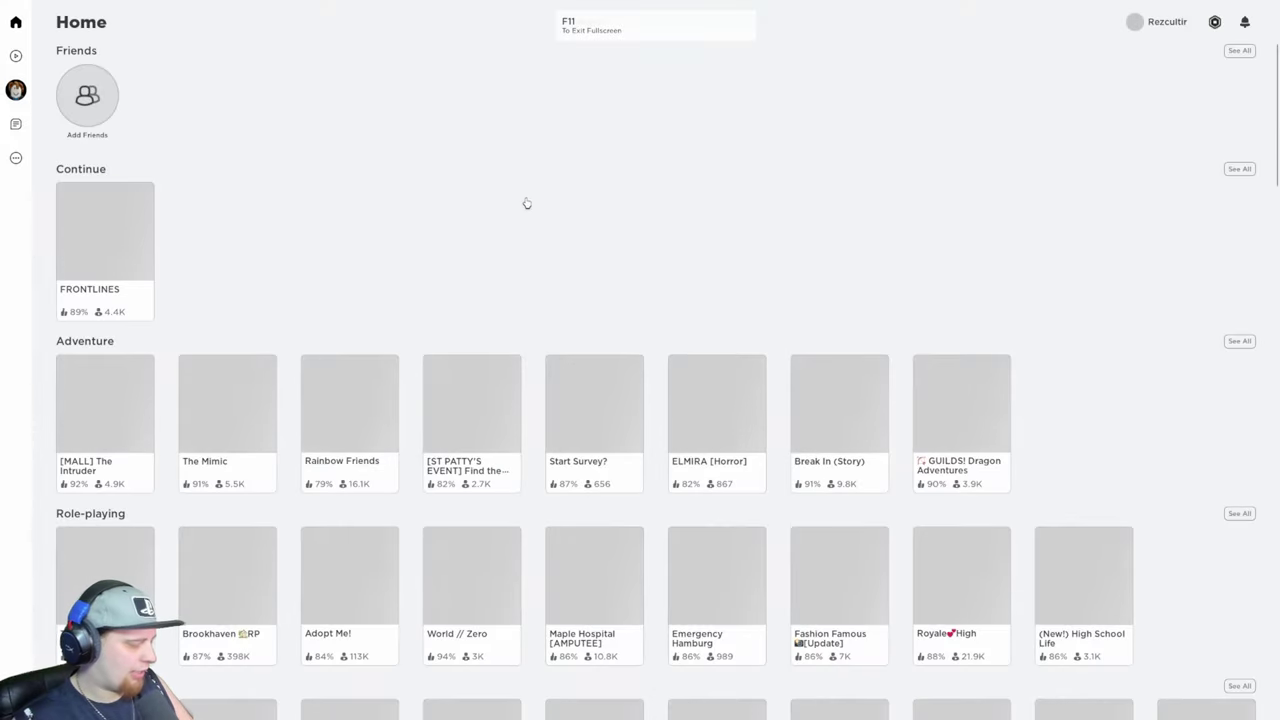
key(F11)
click(583, 33)
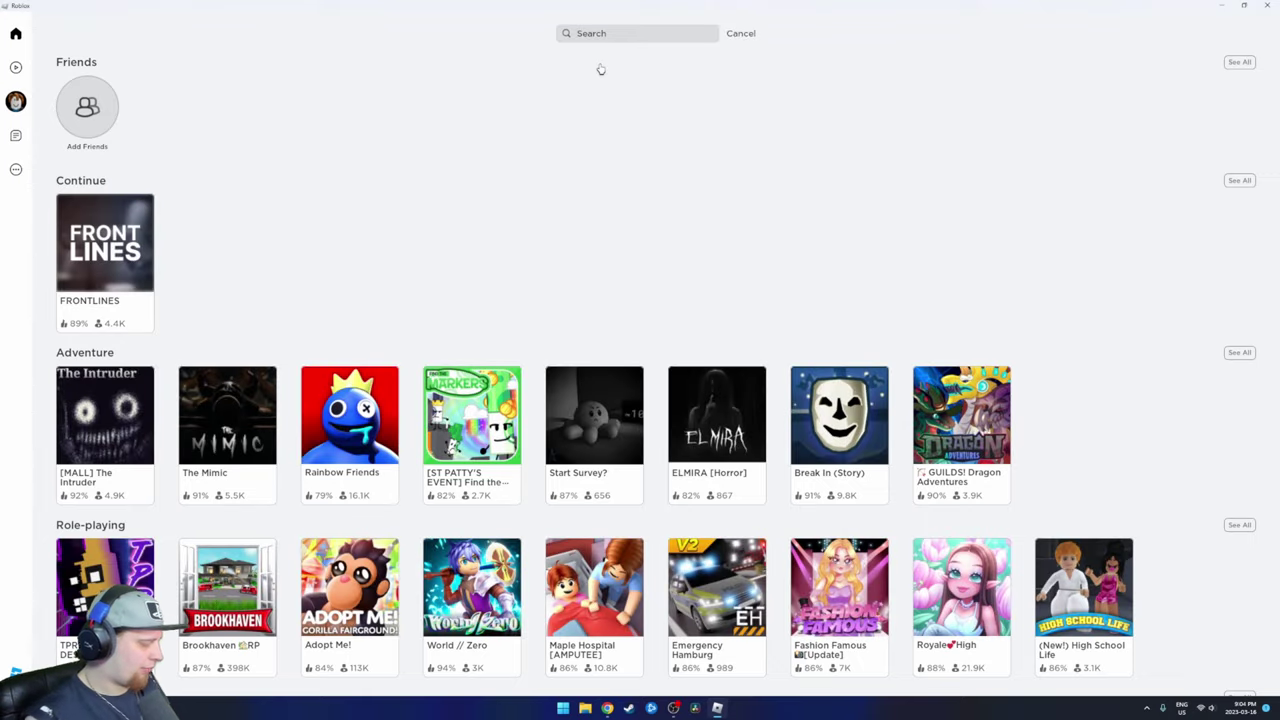
text(phant)
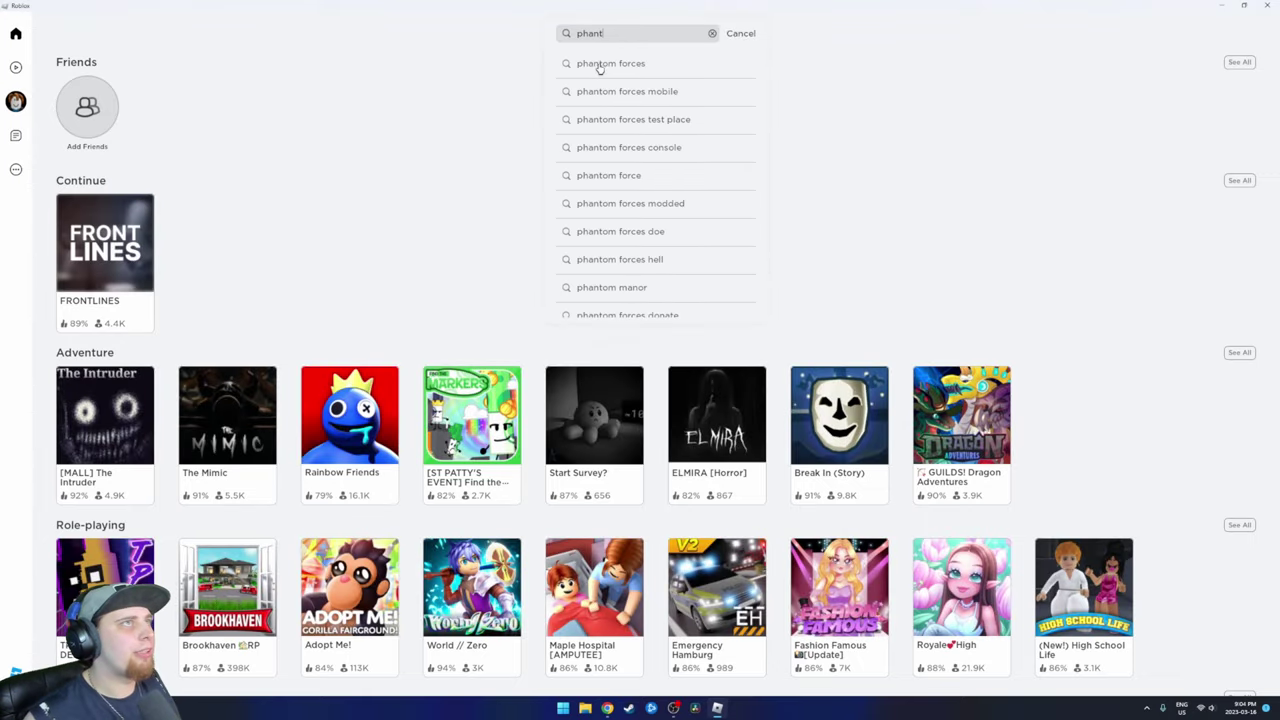
click(581, 63)
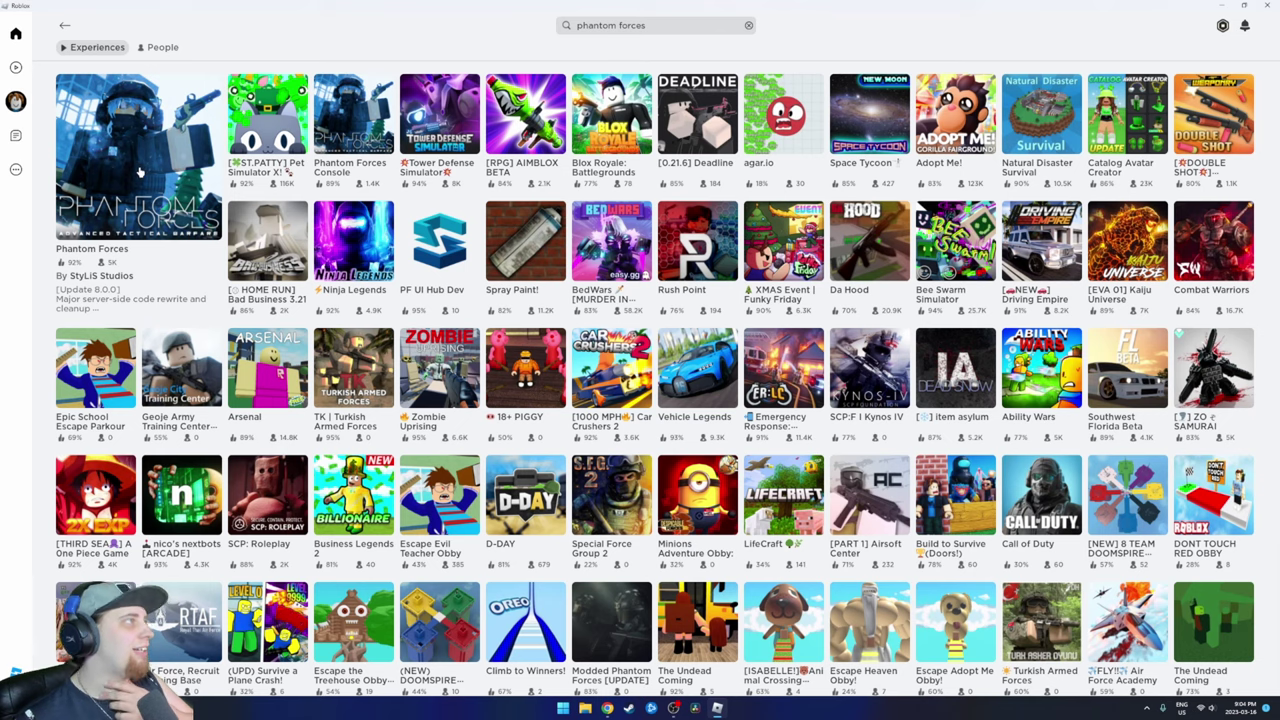
click(140, 172)
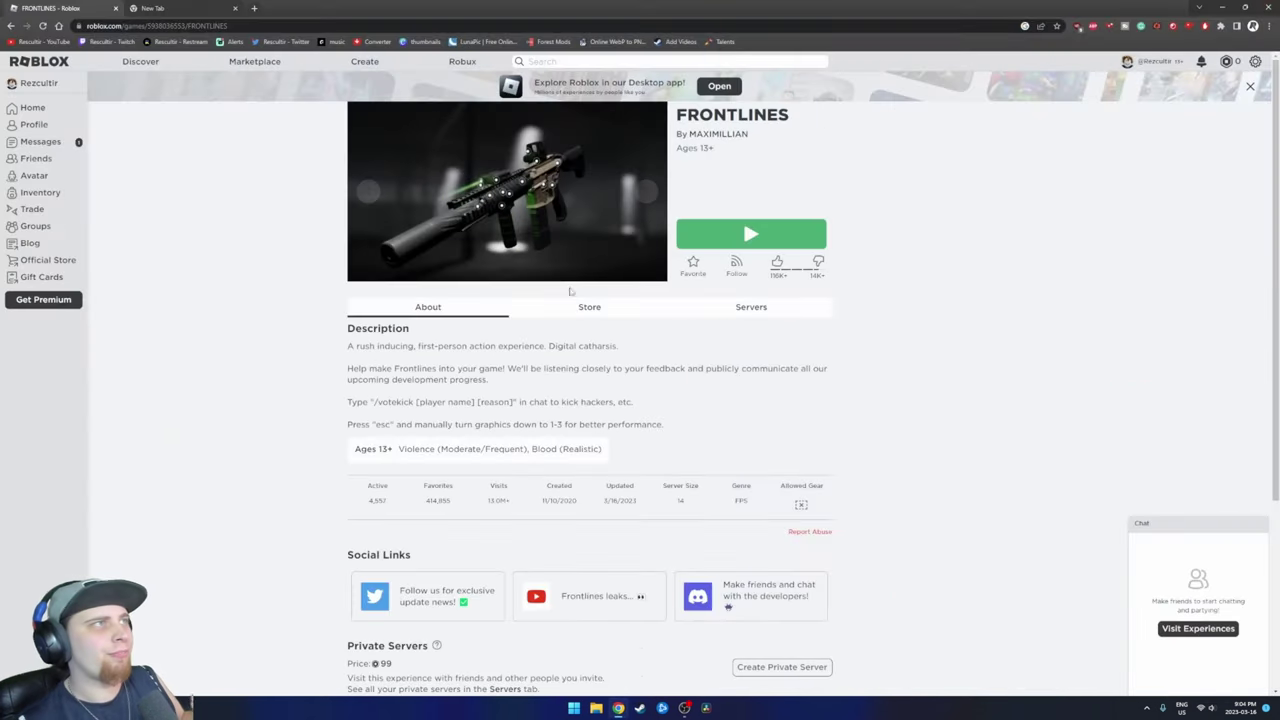
Select, then deselect, the Frontlines title text on the Chrome game page
drag(781, 184, 680, 110)
click(781, 184)
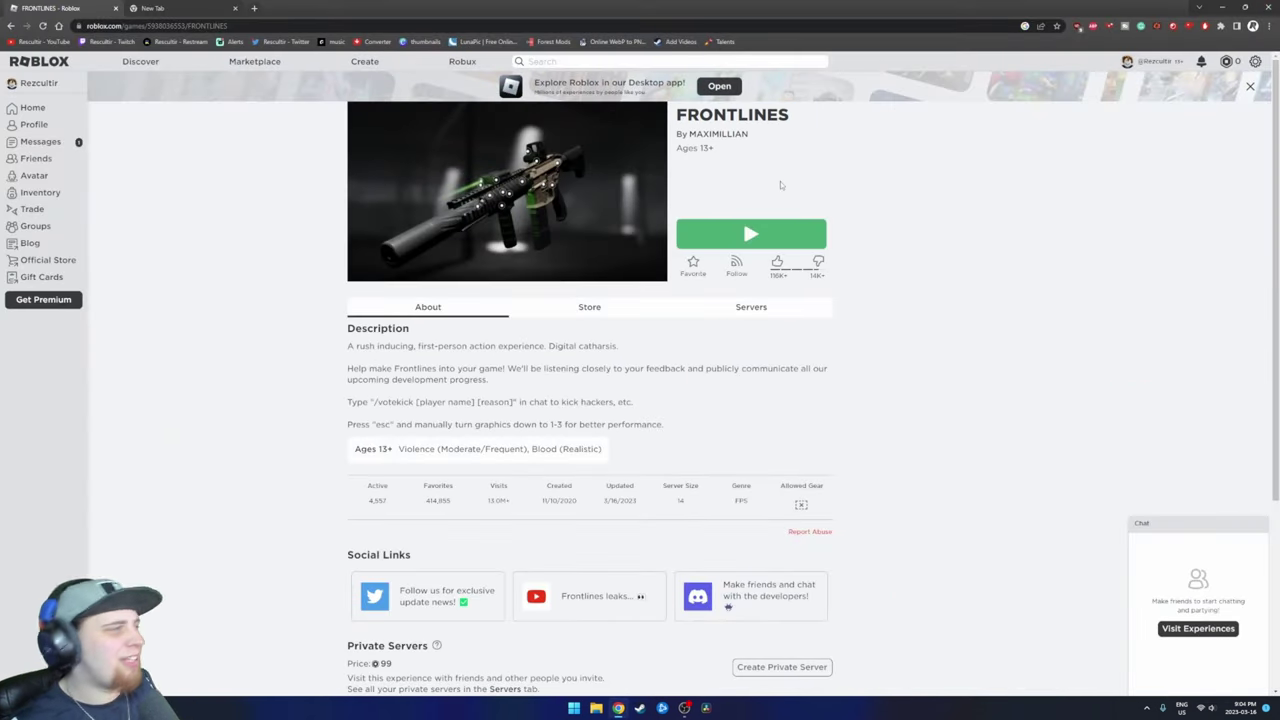